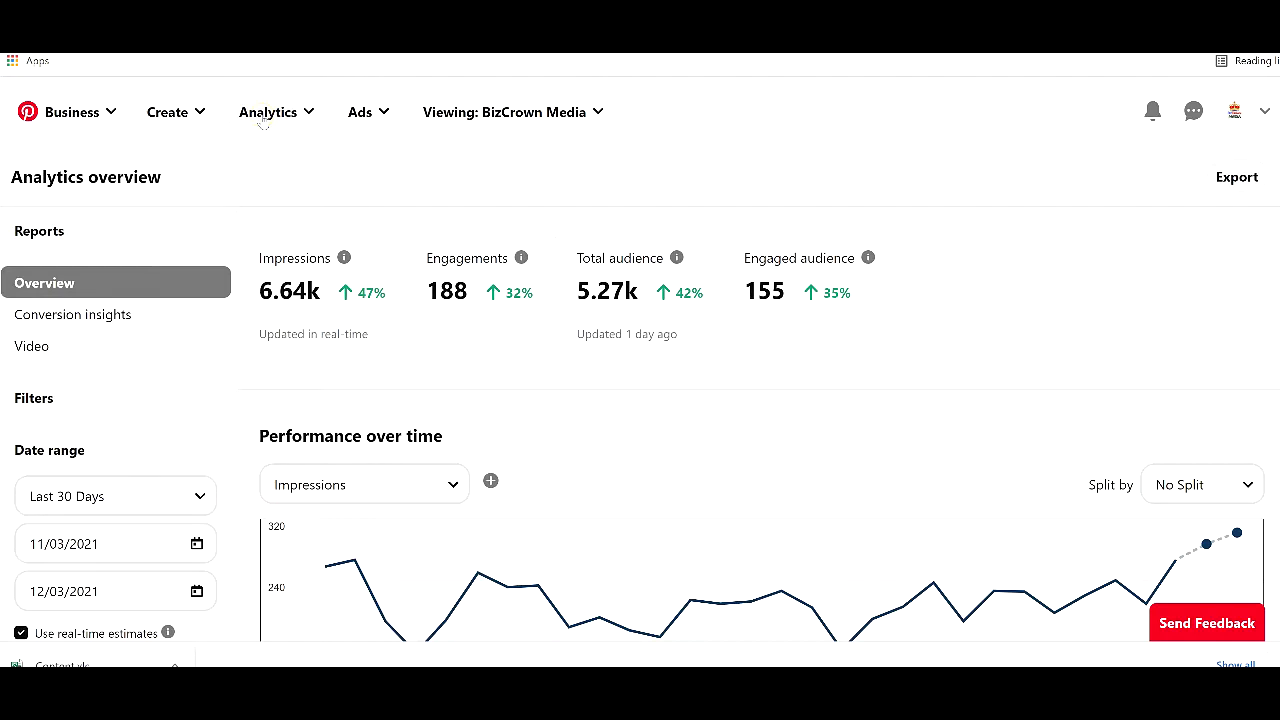
Step: Review the available analytics sections and check which period the impressions change is compared with
click(263, 119)
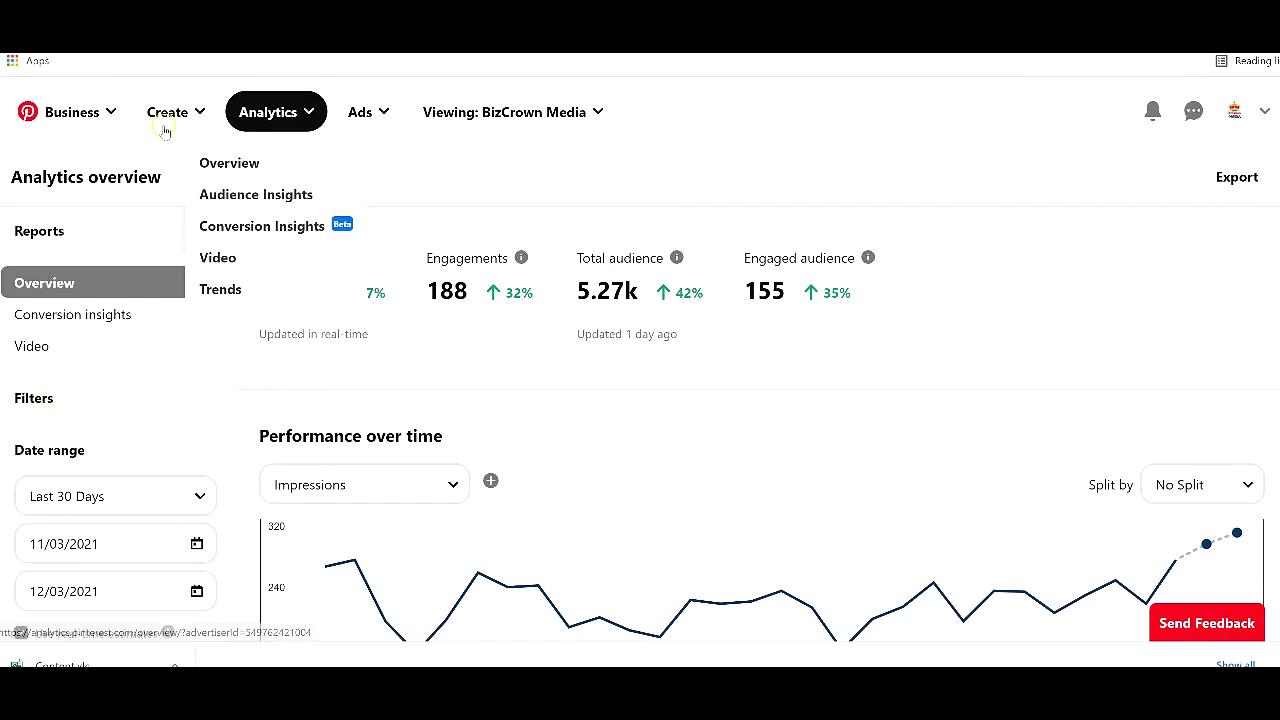
click(416, 163)
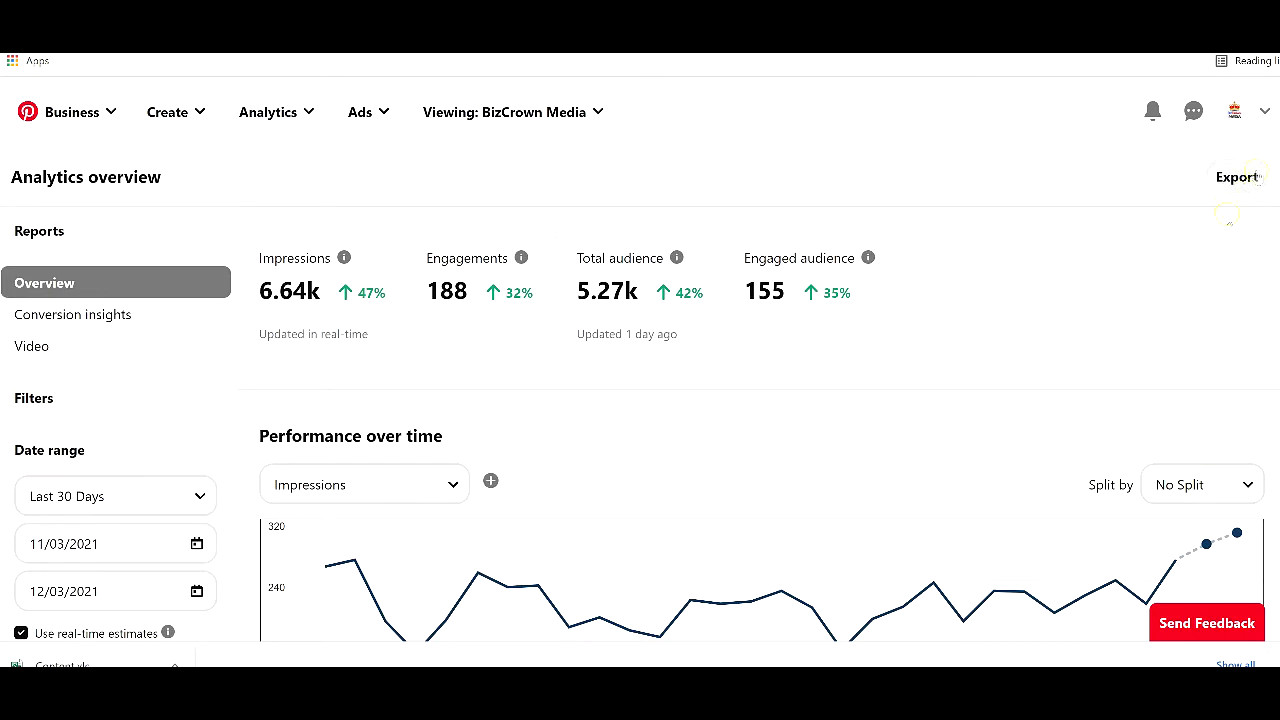
click(1260, 180)
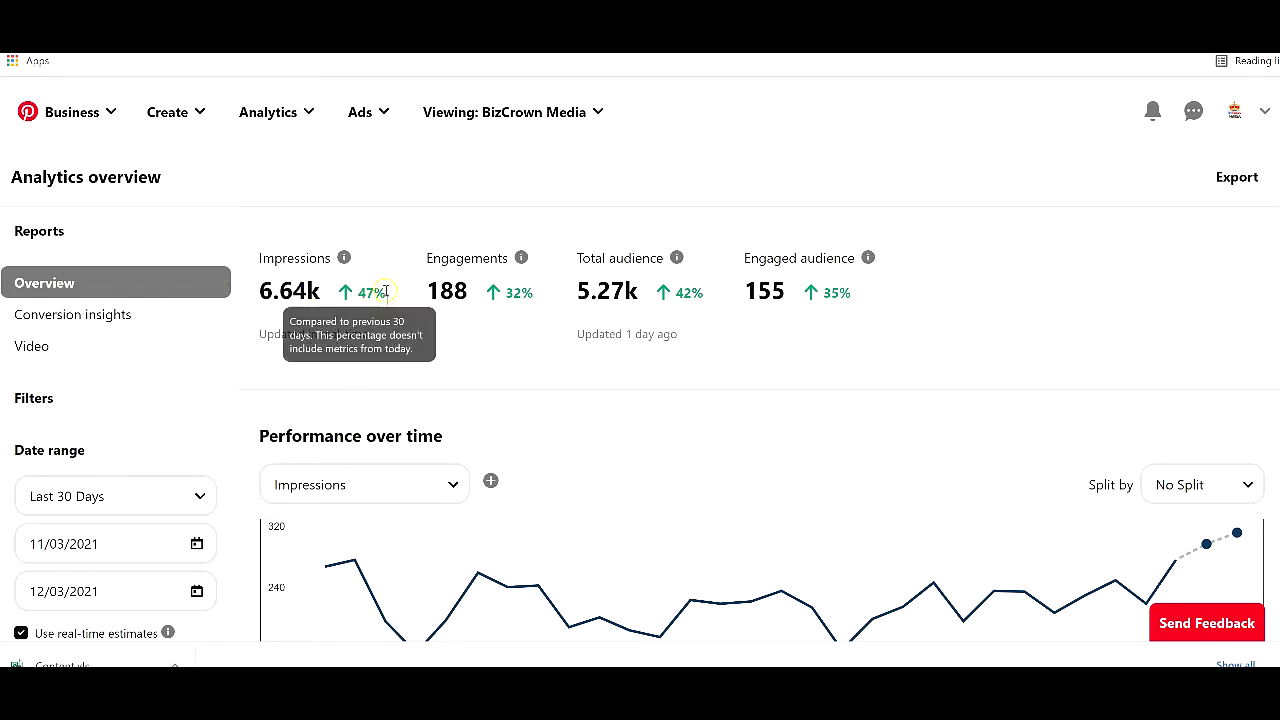
mouse_move(347, 293)
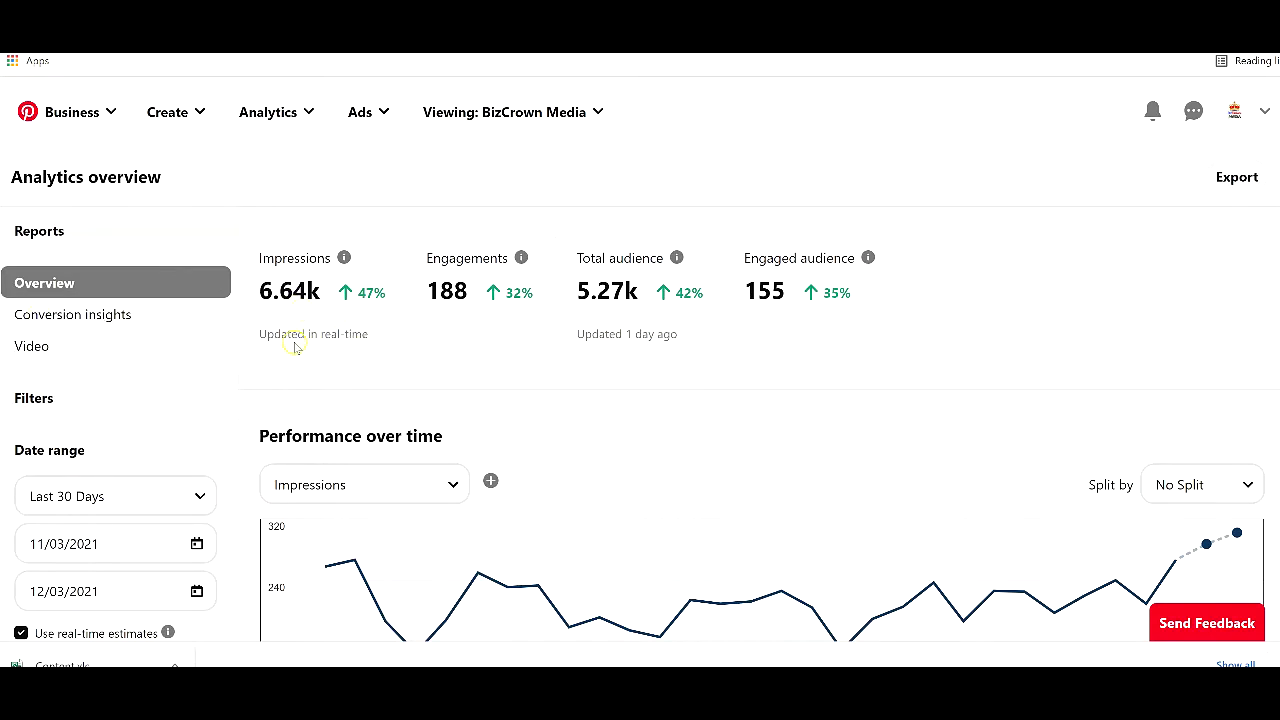
Step: Open the Conversion insights report and look over its setup status and feature description
click(112, 318)
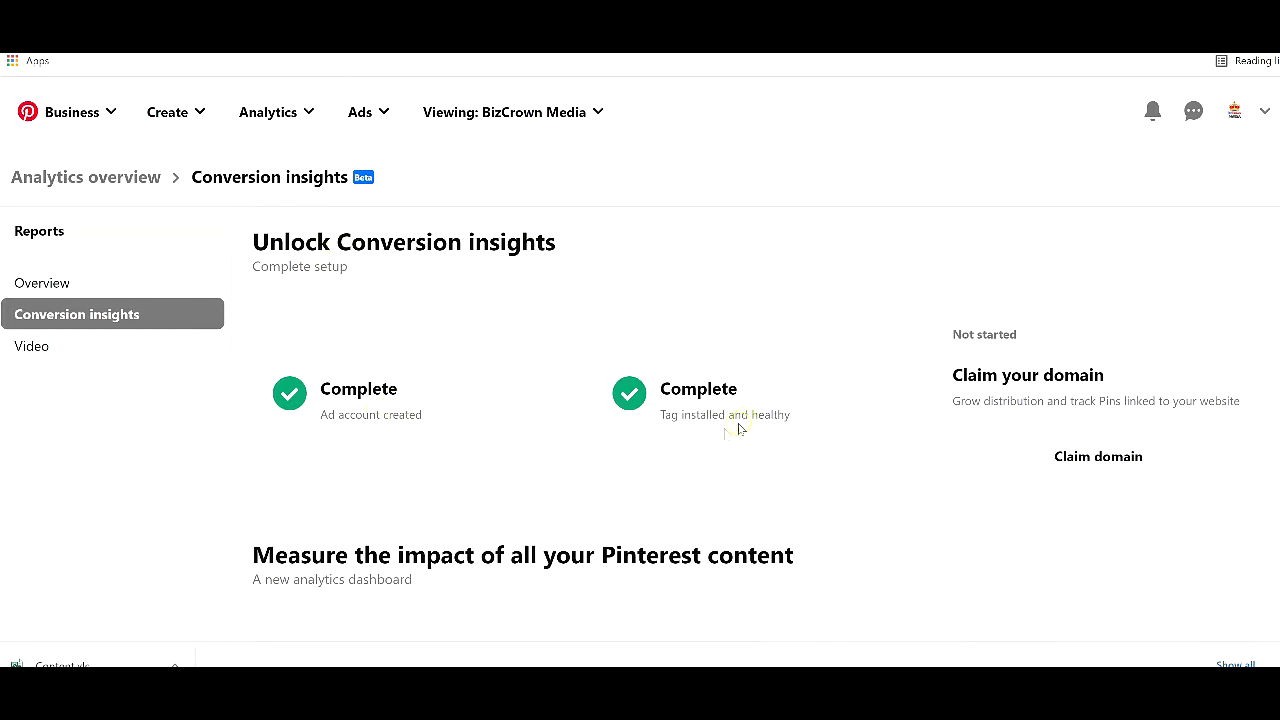
scroll(731, 437, down, 5)
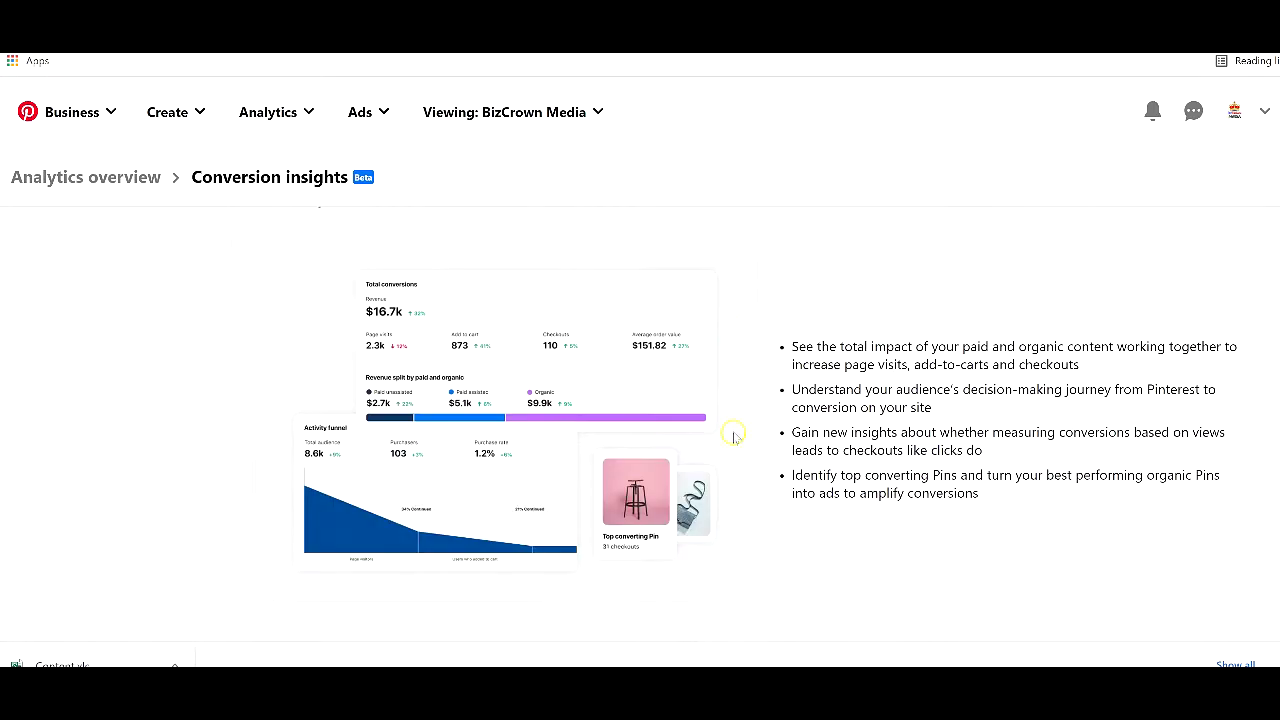
scroll(731, 434, up, 5)
Step: Open the Video report and look over its summary metrics, performance chart and top Pins
click(106, 345)
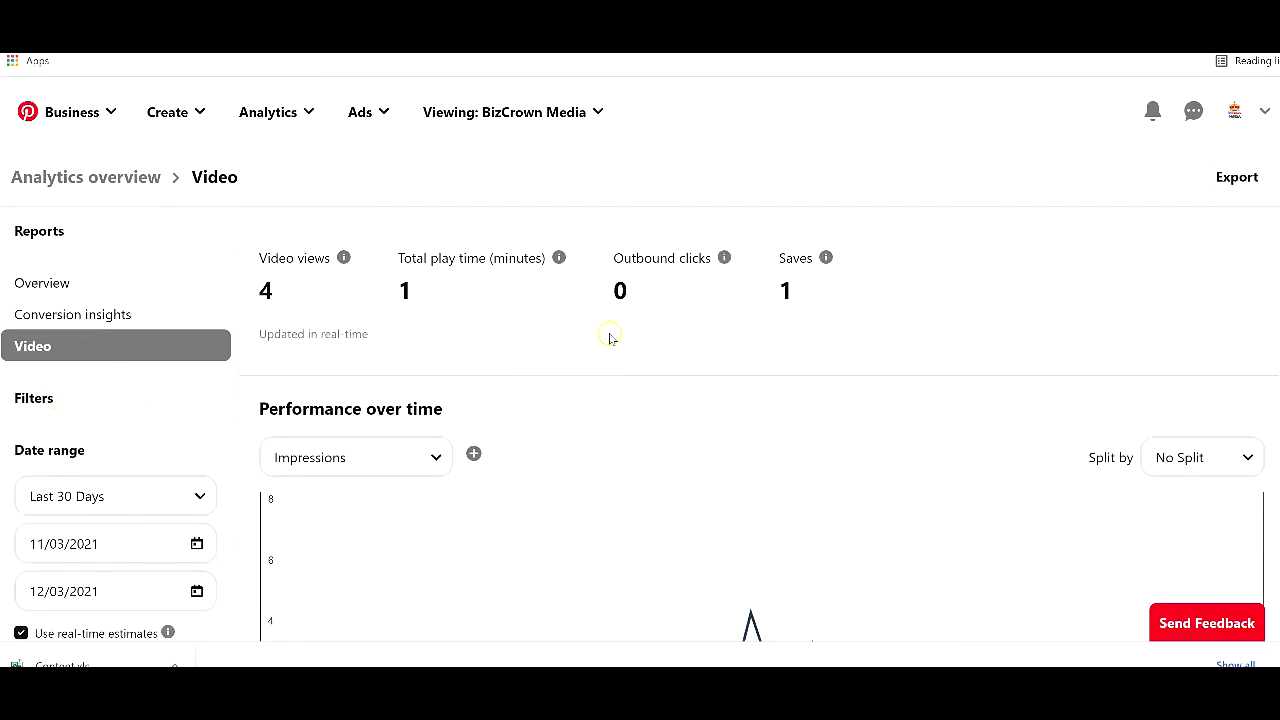
scroll(678, 408, down, 5)
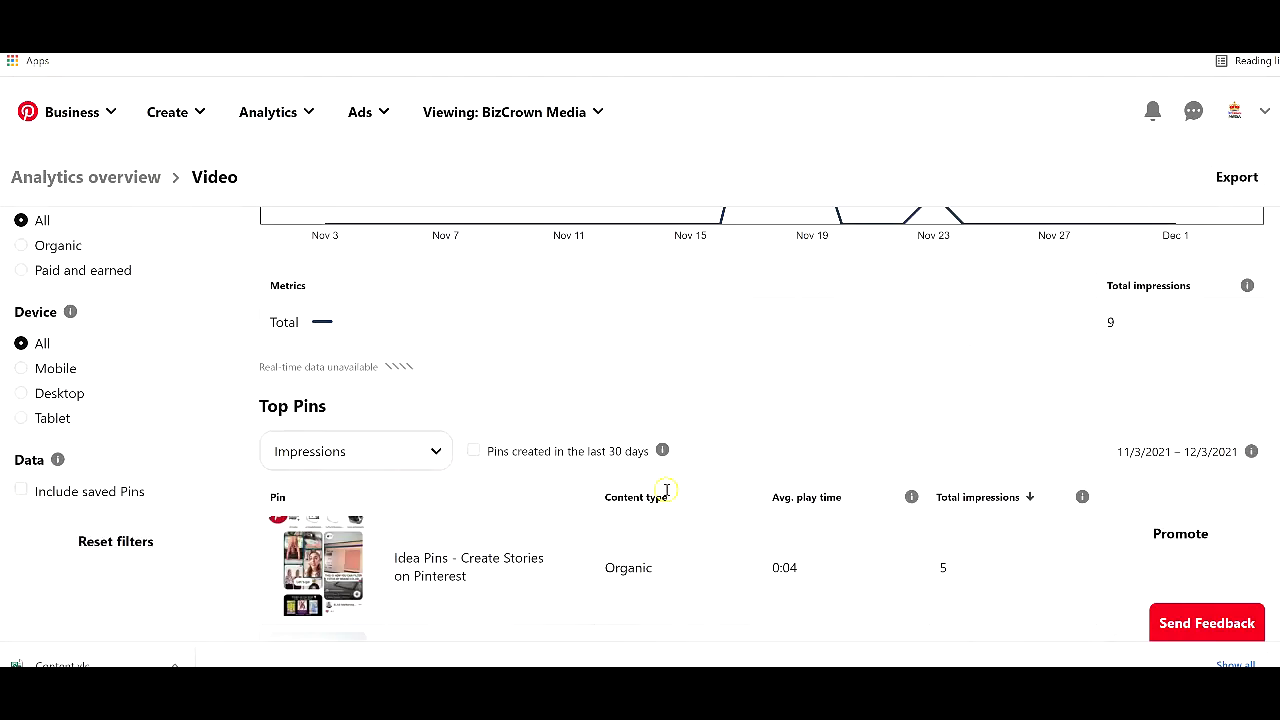
scroll(666, 490, up, 5)
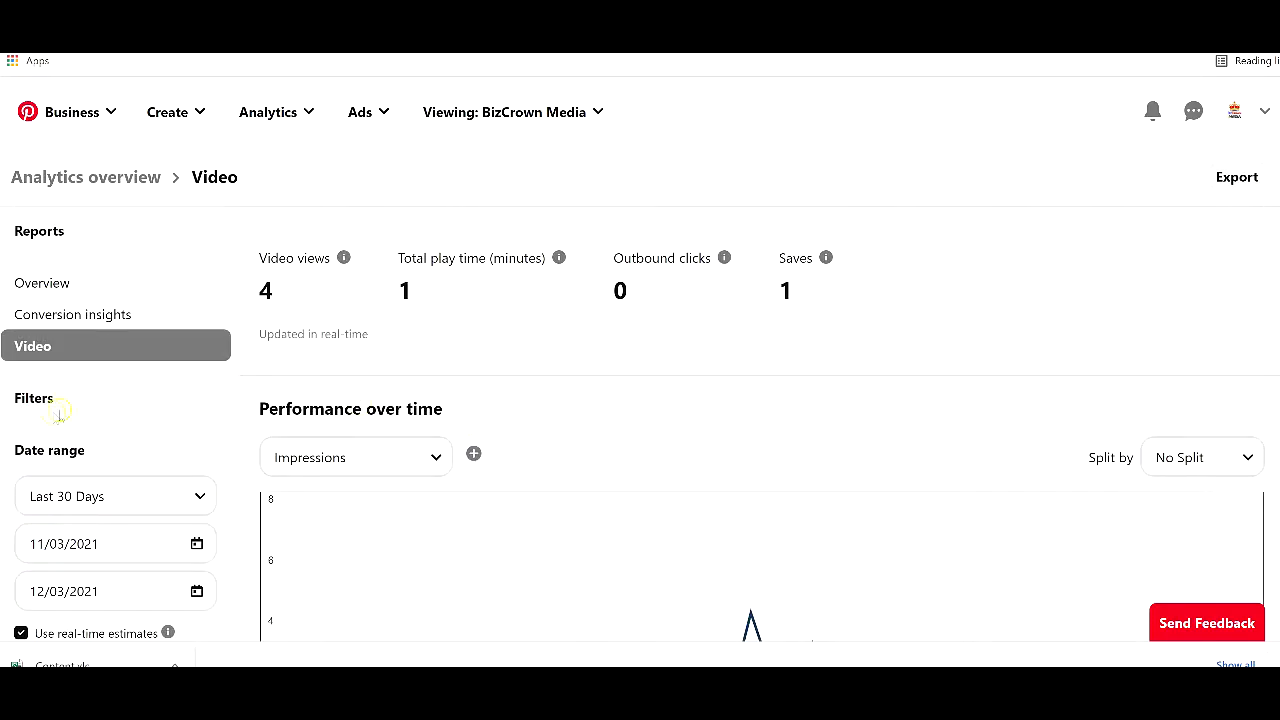
Step: Return to the Overview report and read the definitions of Impressions, Engagements, Total audience and Engaged audience
click(42, 284)
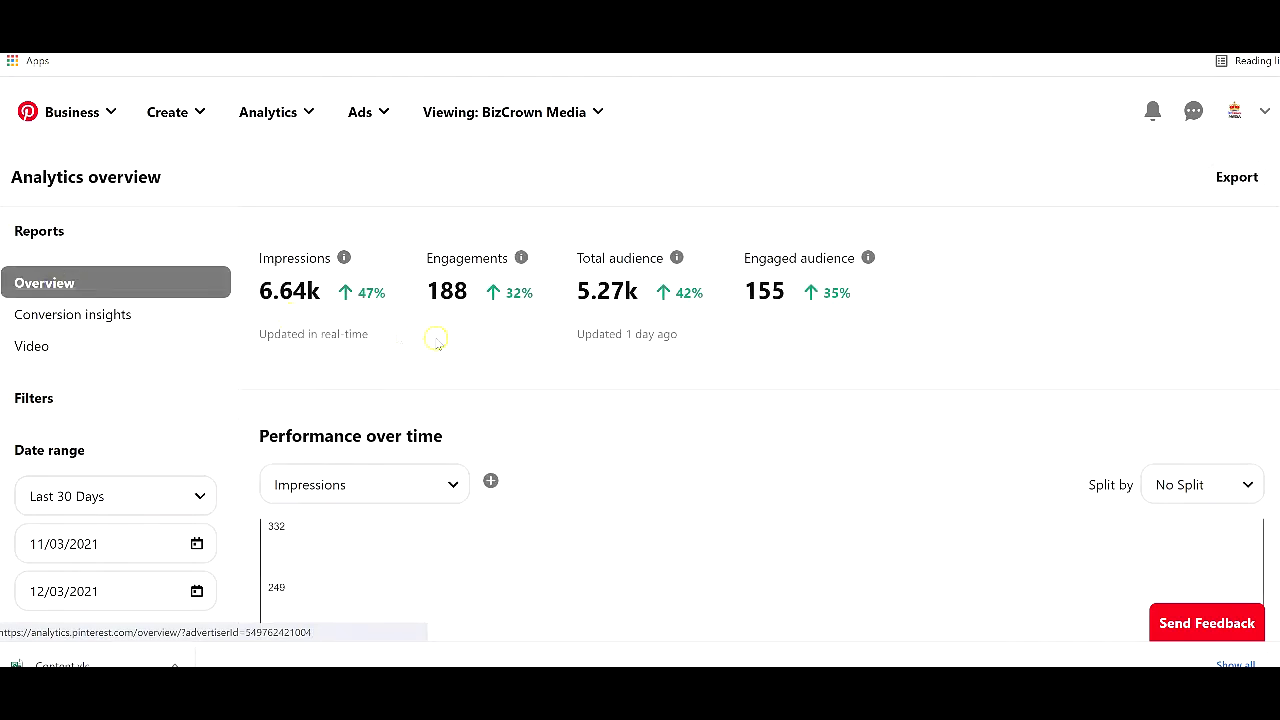
scroll(457, 343, down, 1)
scroll(457, 343, up, 1)
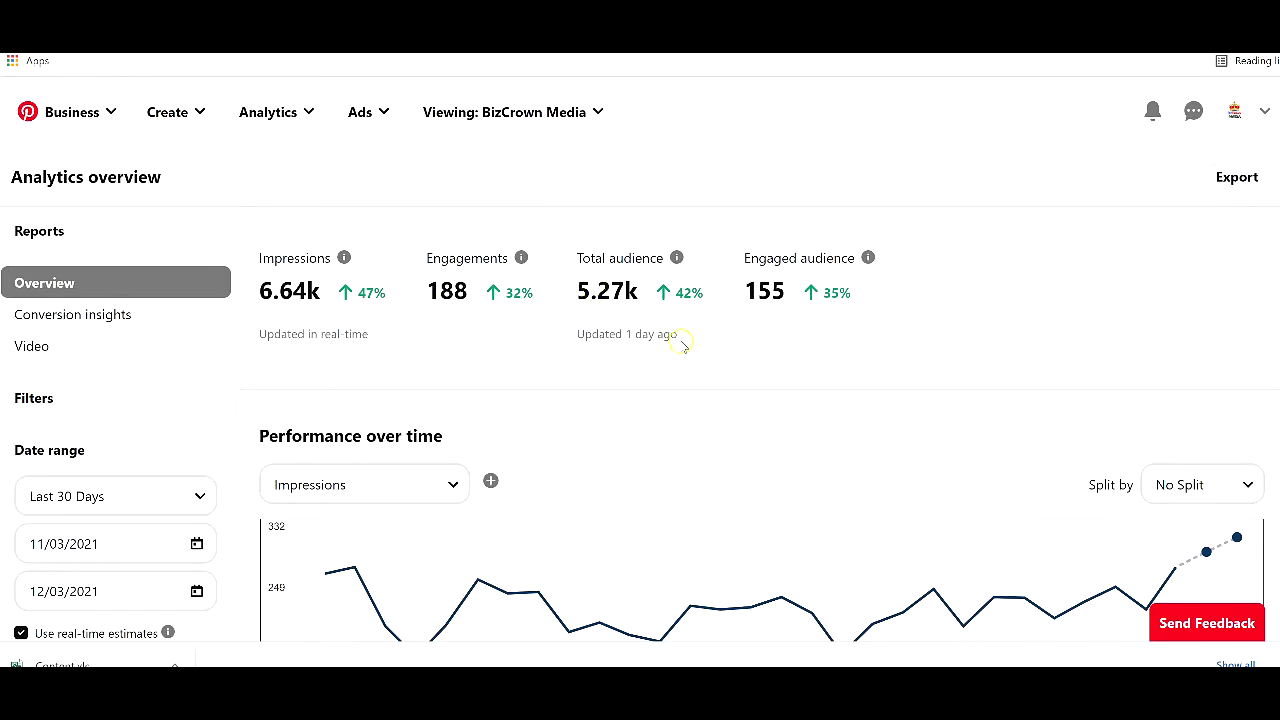
mouse_move(341, 264)
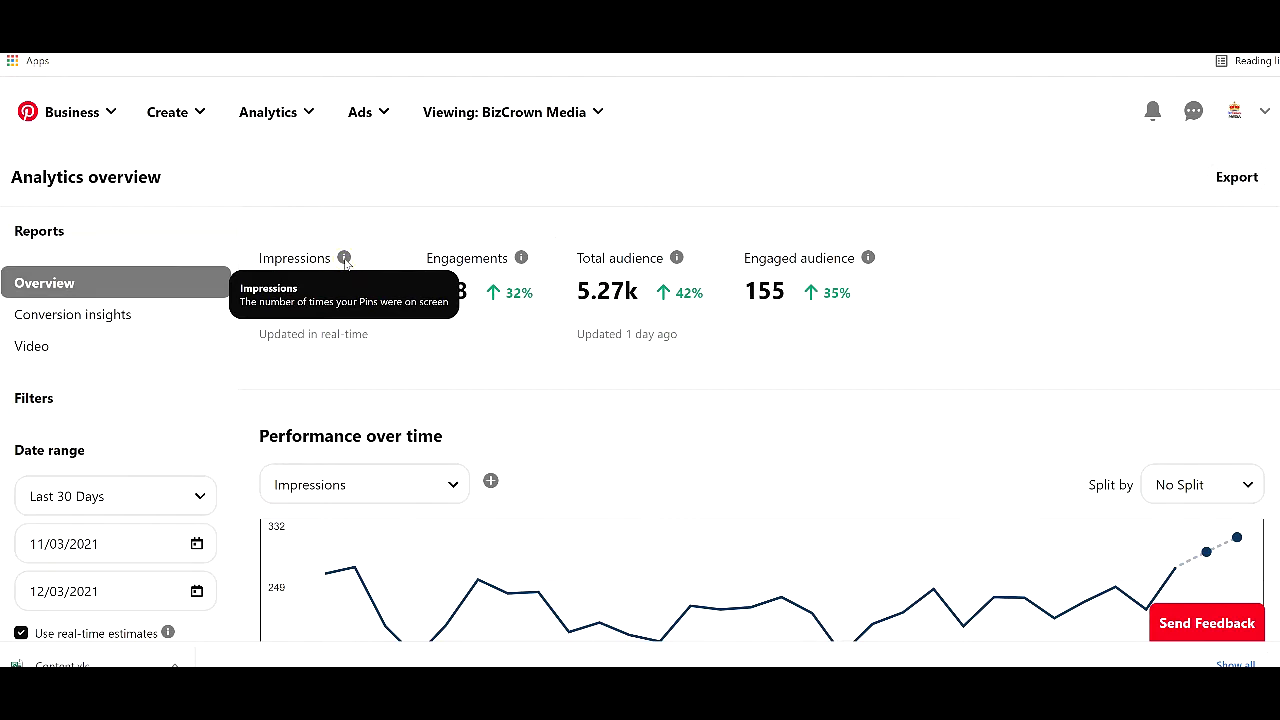
mouse_move(522, 260)
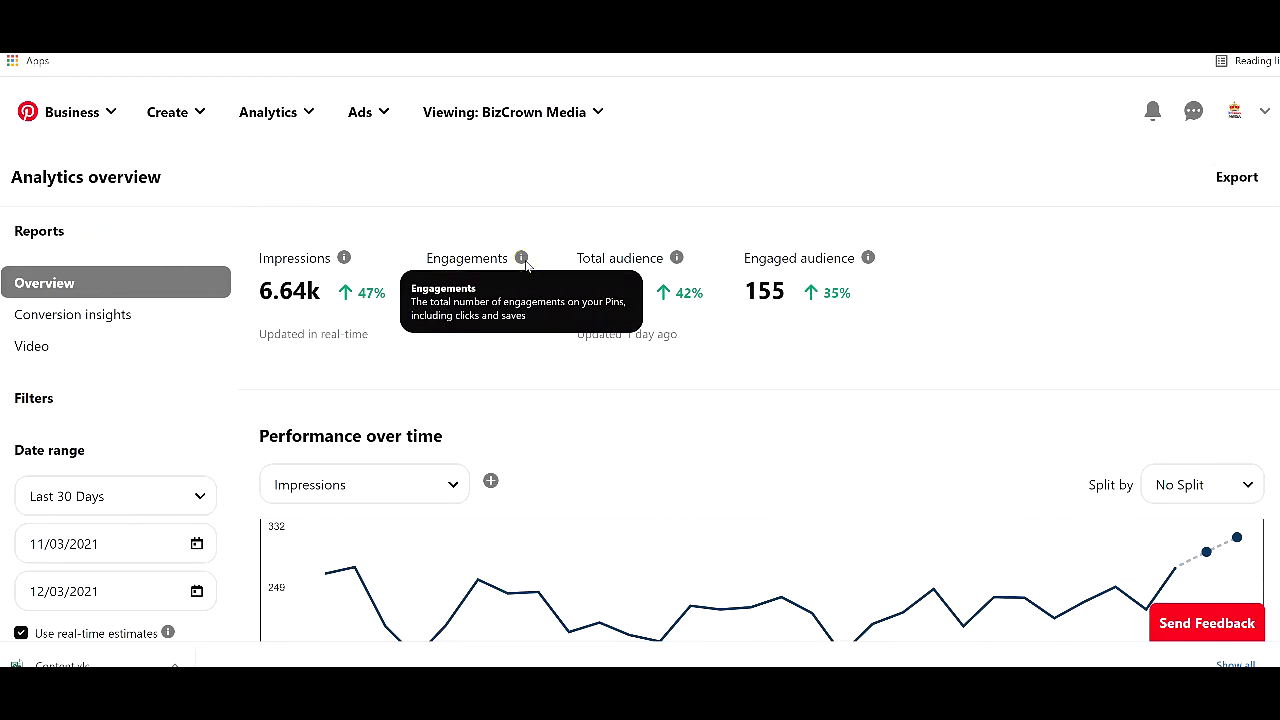
click(676, 258)
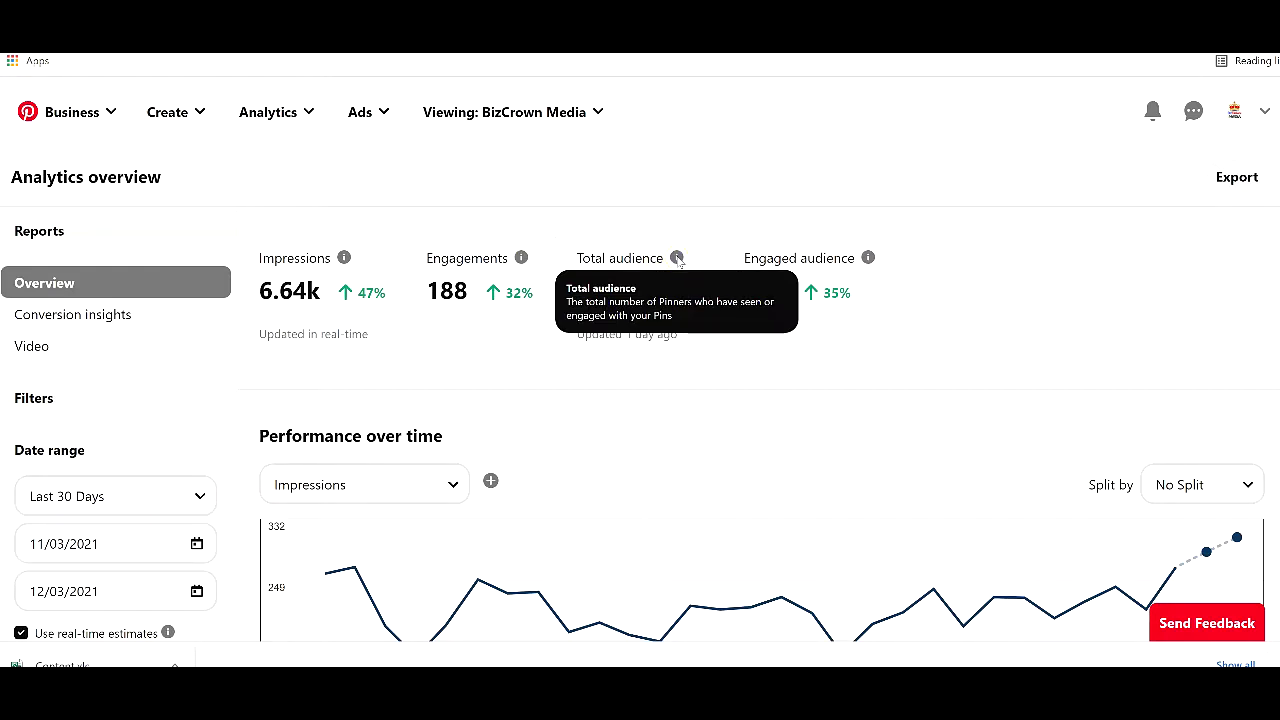
click(868, 258)
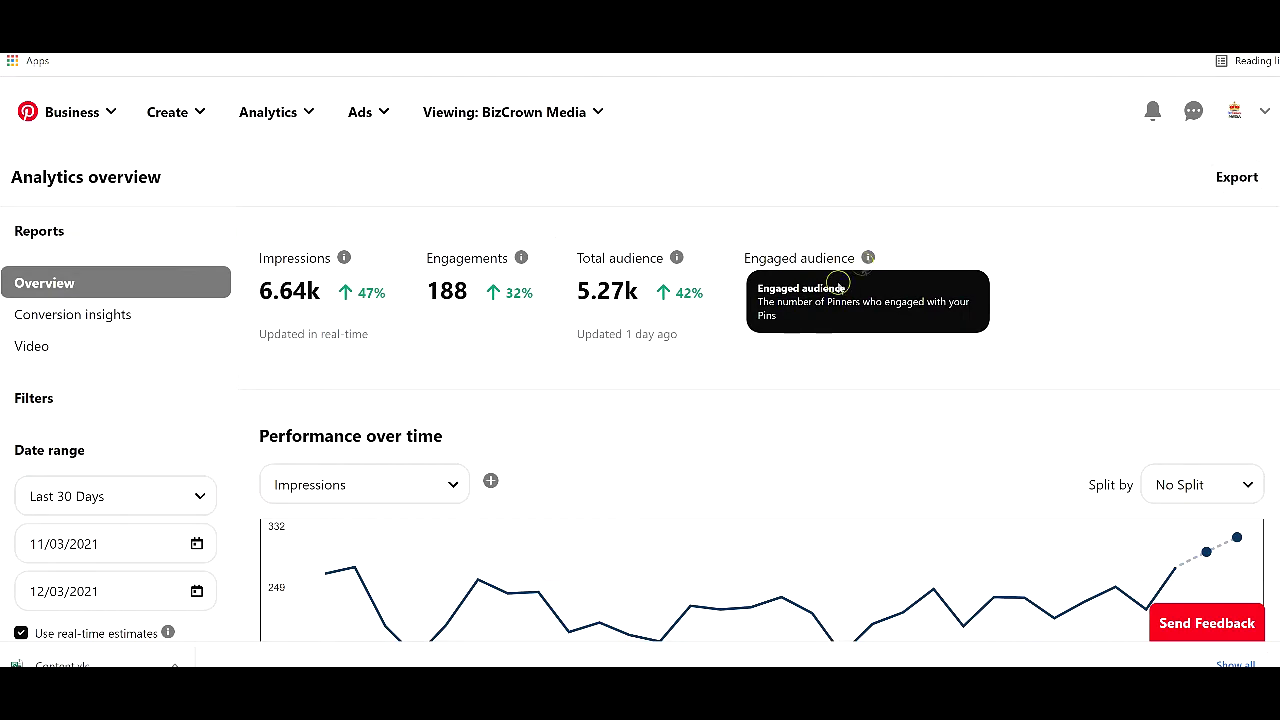
click(377, 267)
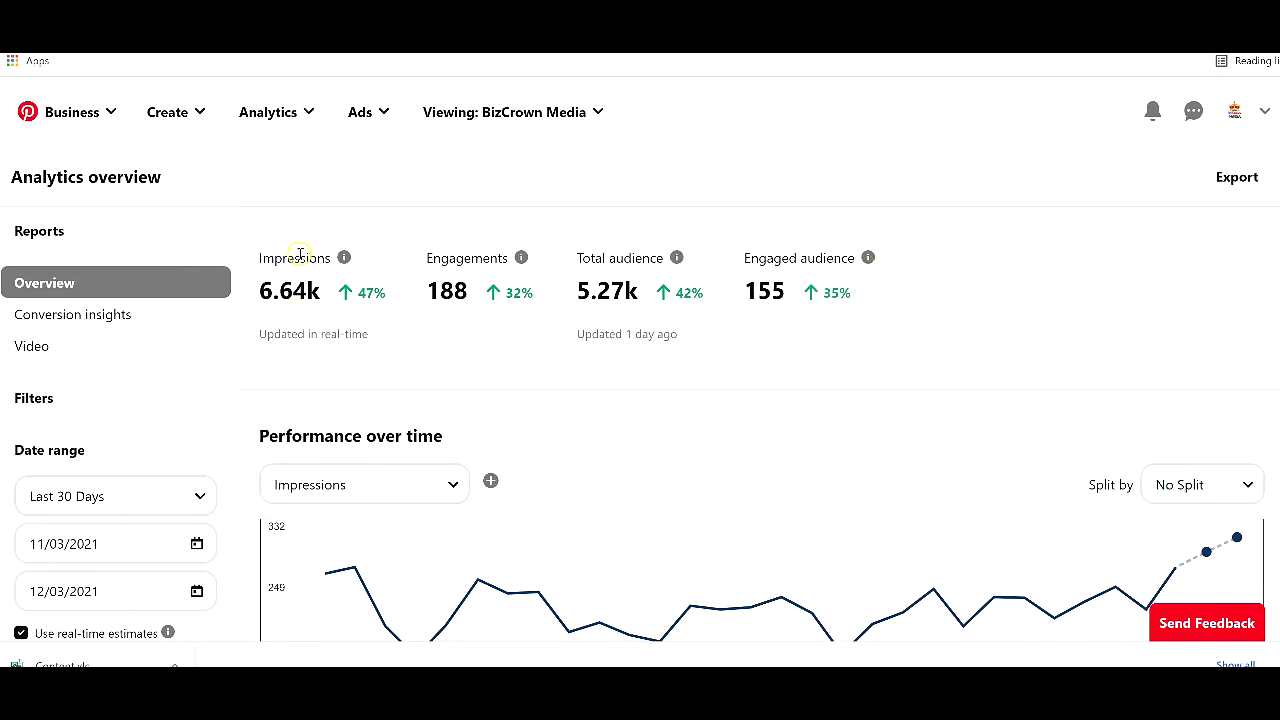
click(344, 258)
Step: Examine the Overview report's performance chart, available filters, top boards and top Pins
scroll(751, 300, down, 2)
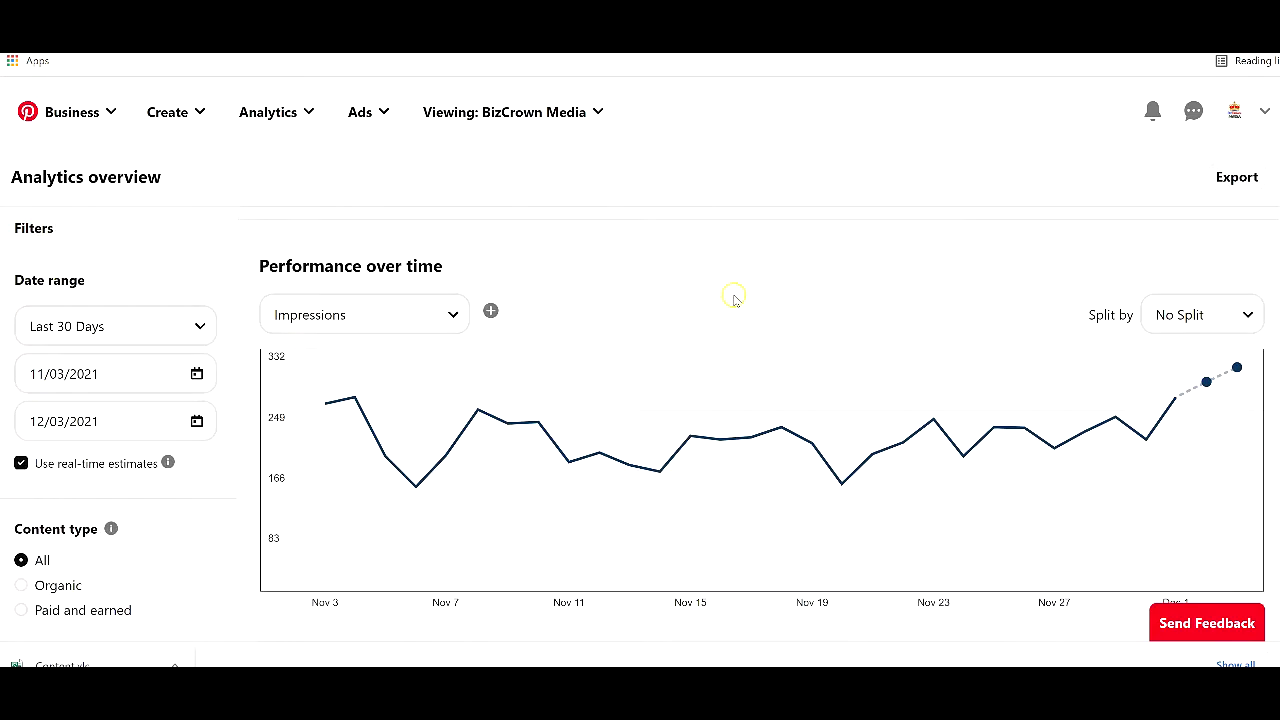
scroll(76, 340, up, 2)
scroll(76, 332, down, 1)
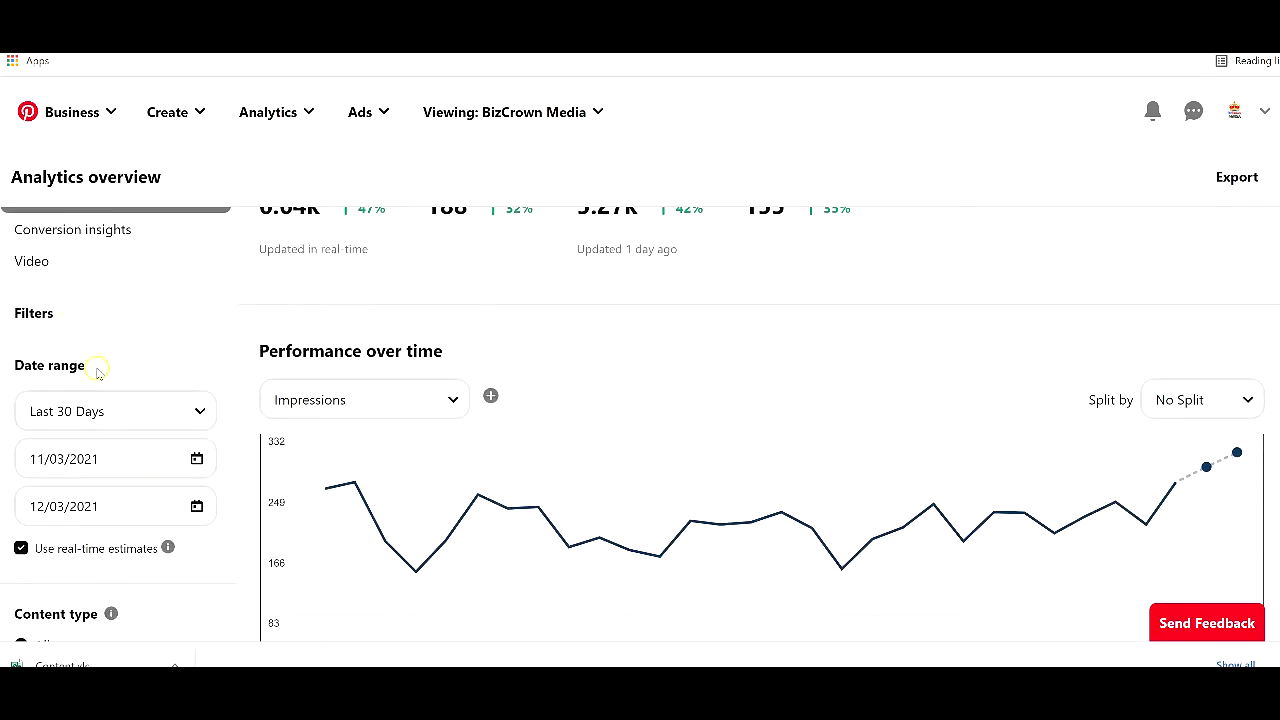
scroll(105, 365, down, 15)
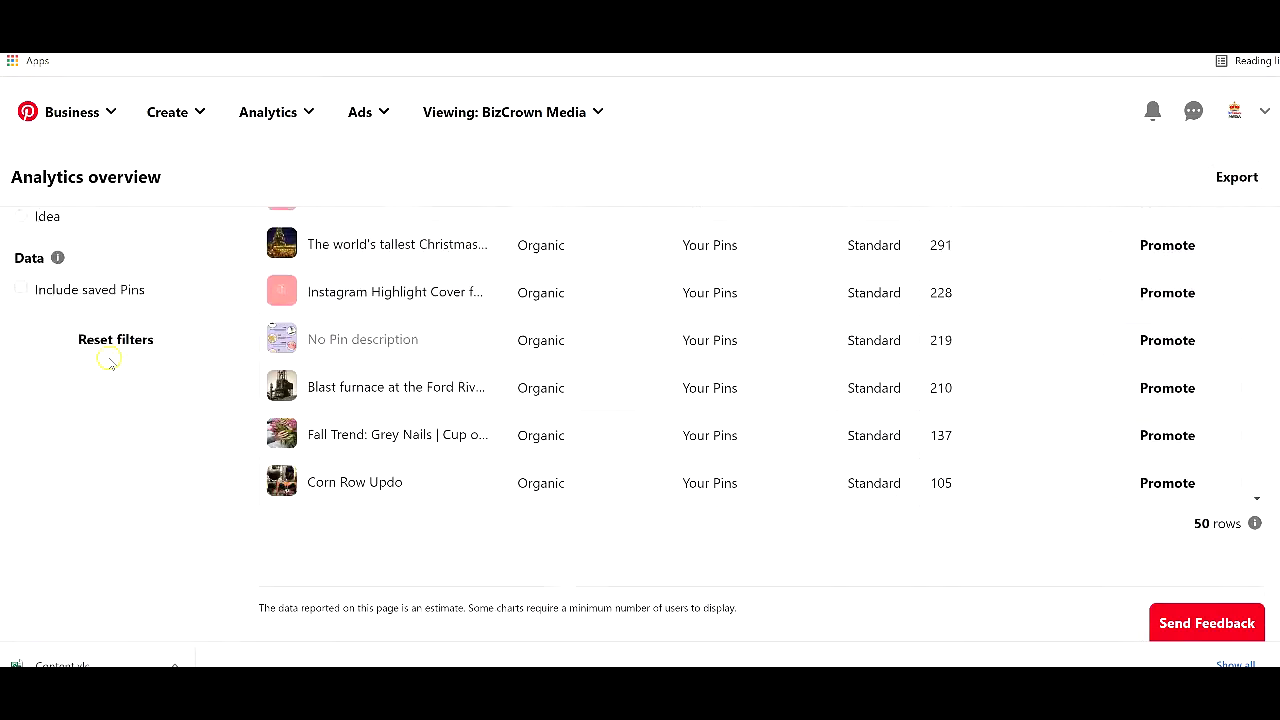
scroll(106, 360, up, 15)
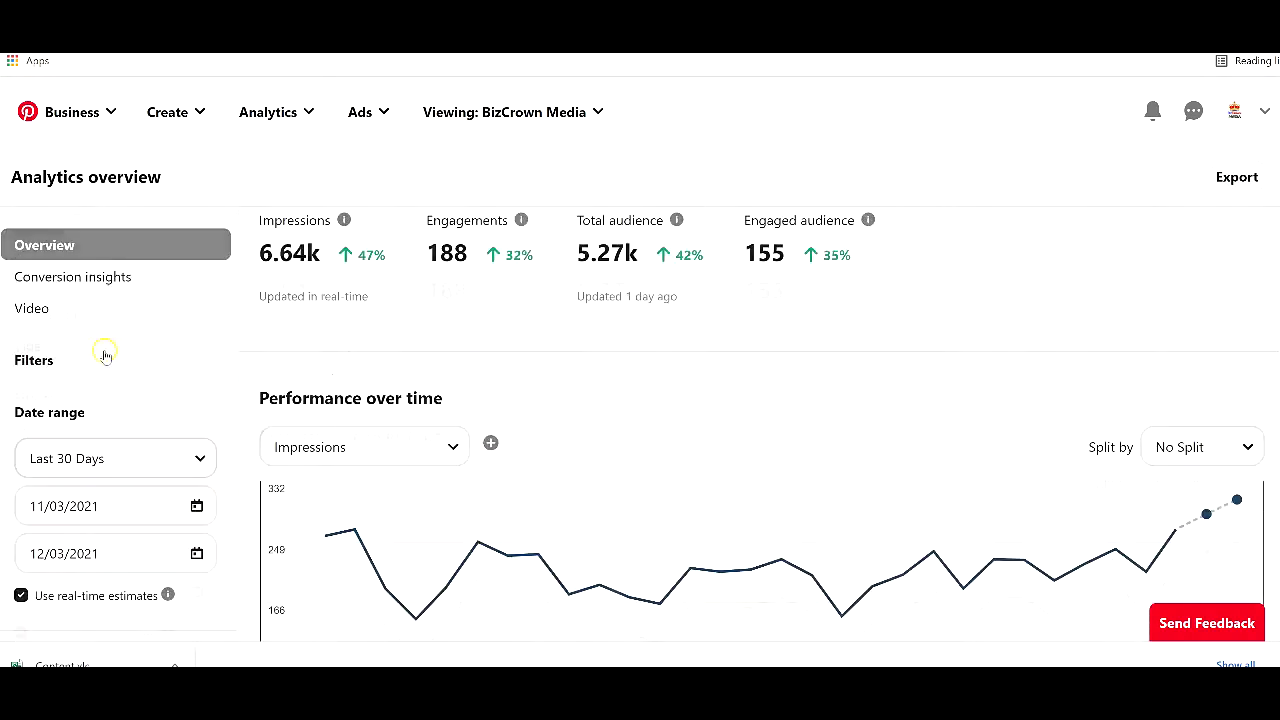
scroll(103, 352, down, 15)
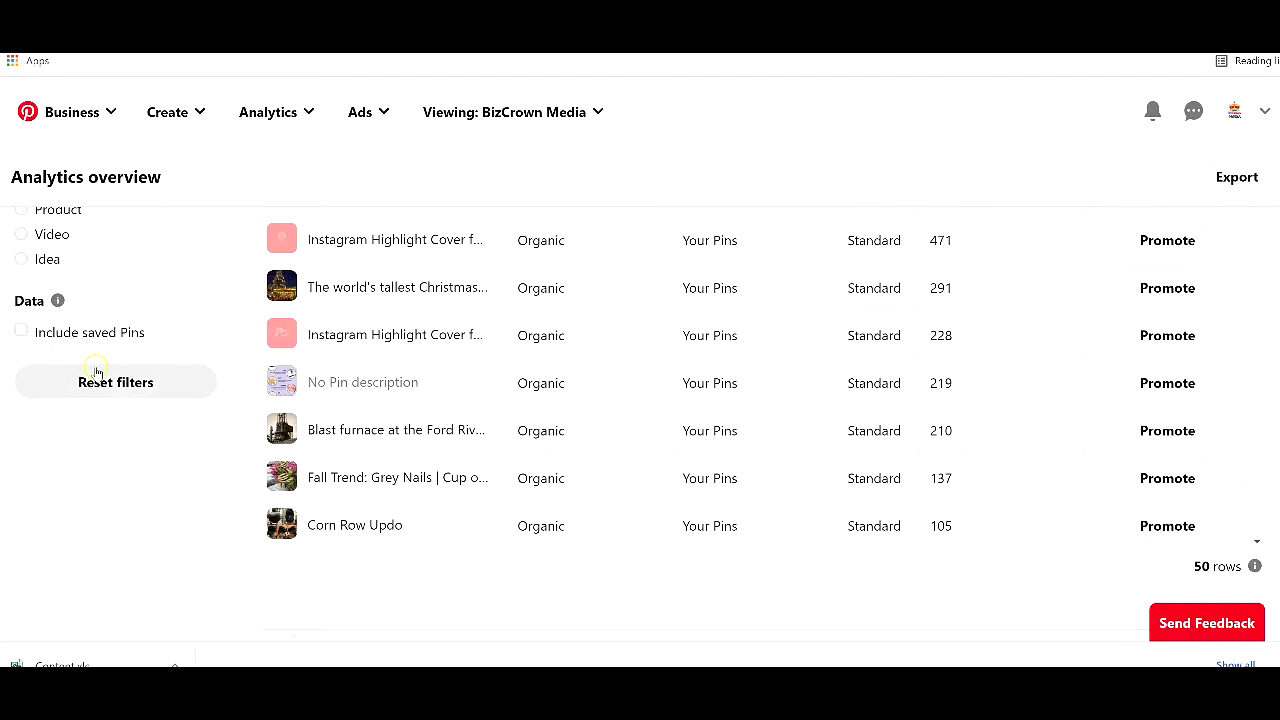
scroll(95, 370, up, 10)
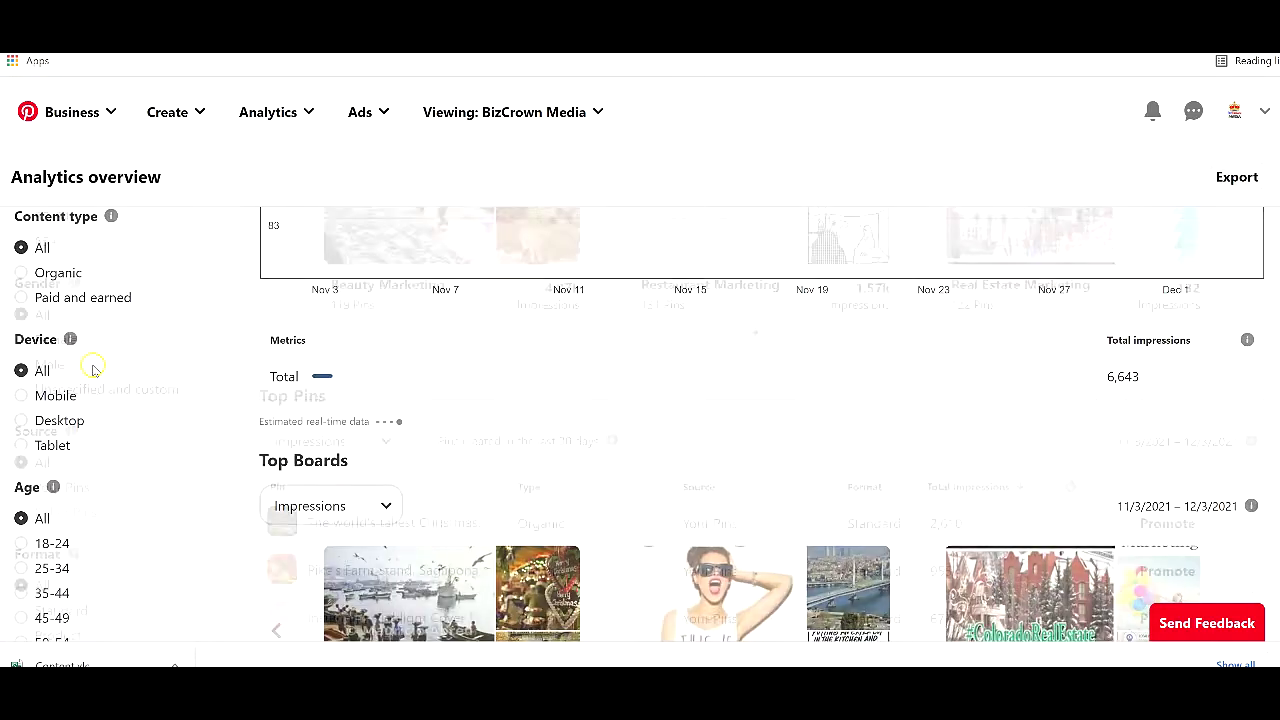
scroll(100, 400, down, 10)
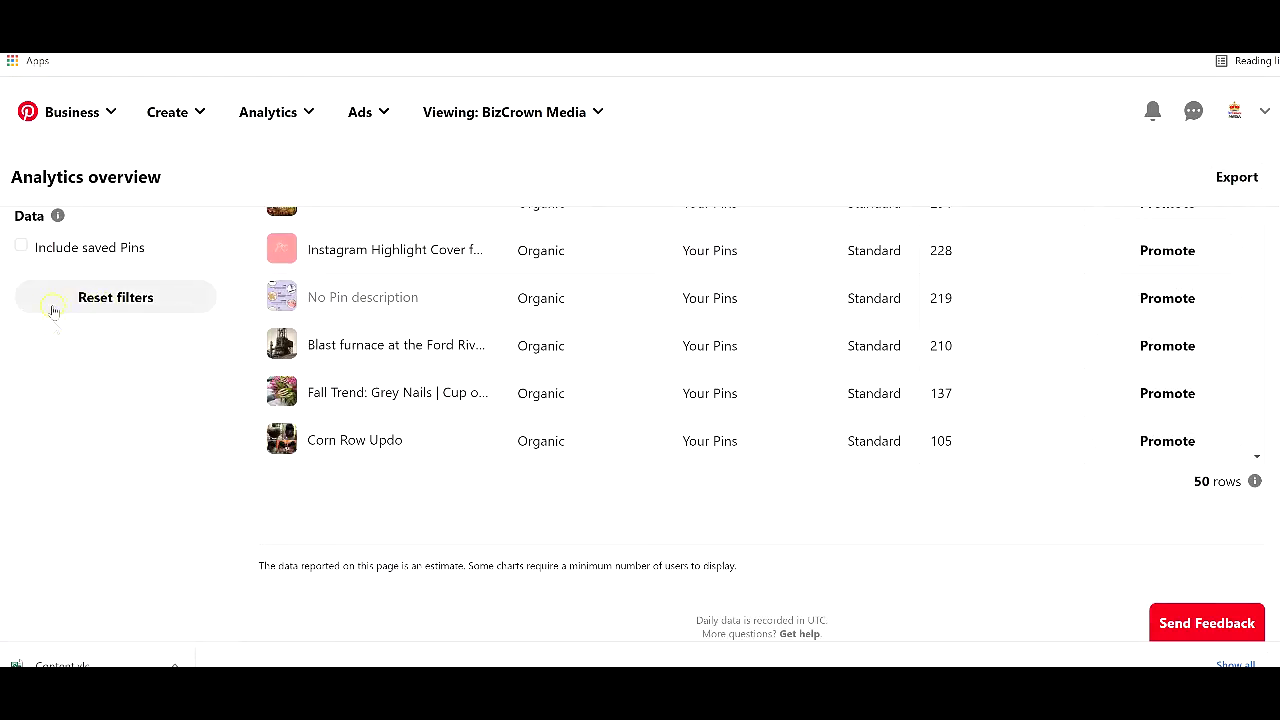
scroll(60, 340, up, 3)
scroll(64, 387, up, 12)
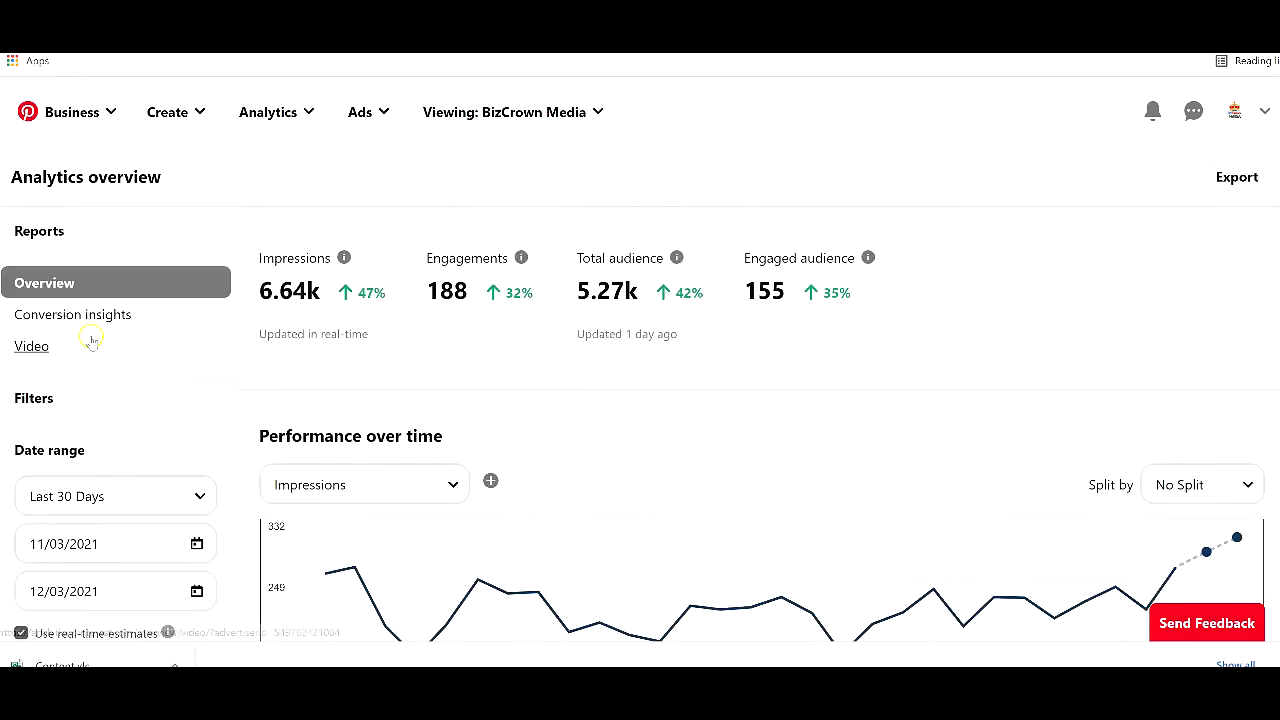
scroll(149, 429, down, 3)
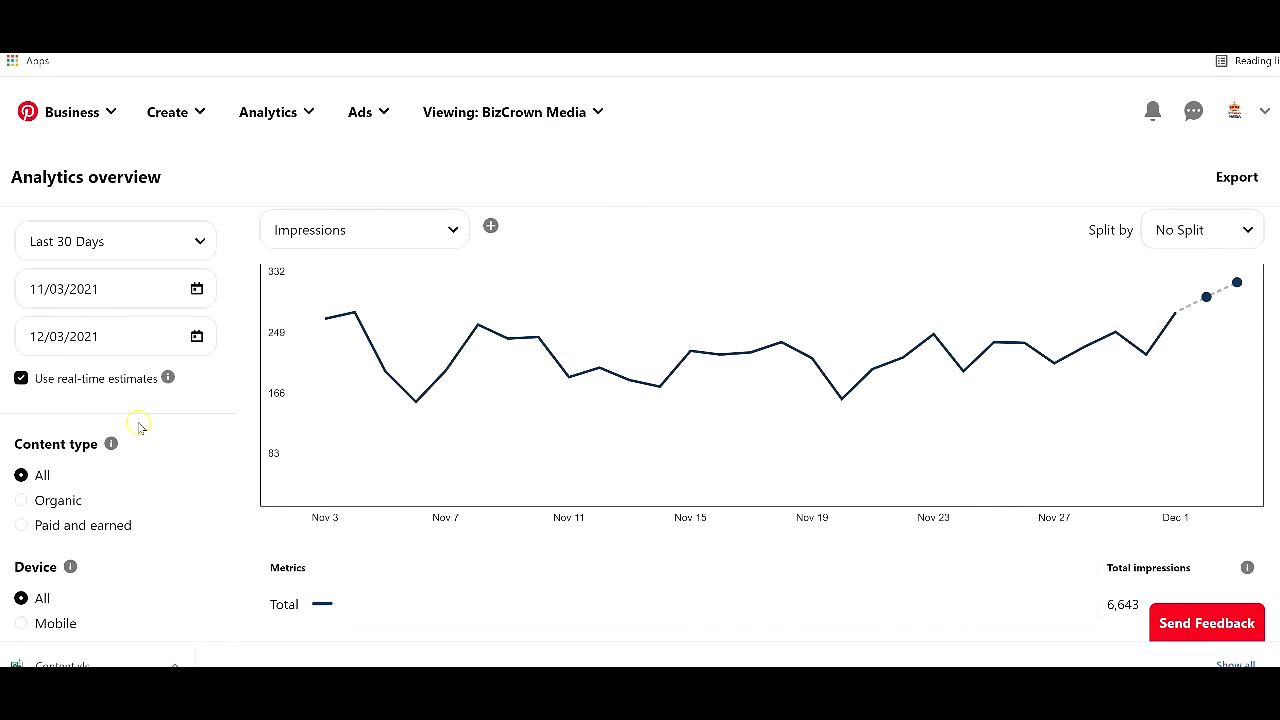
Step: Look over the preset and custom periods offered by the date range filter, leaving the selection as is
scroll(147, 414, up, 2)
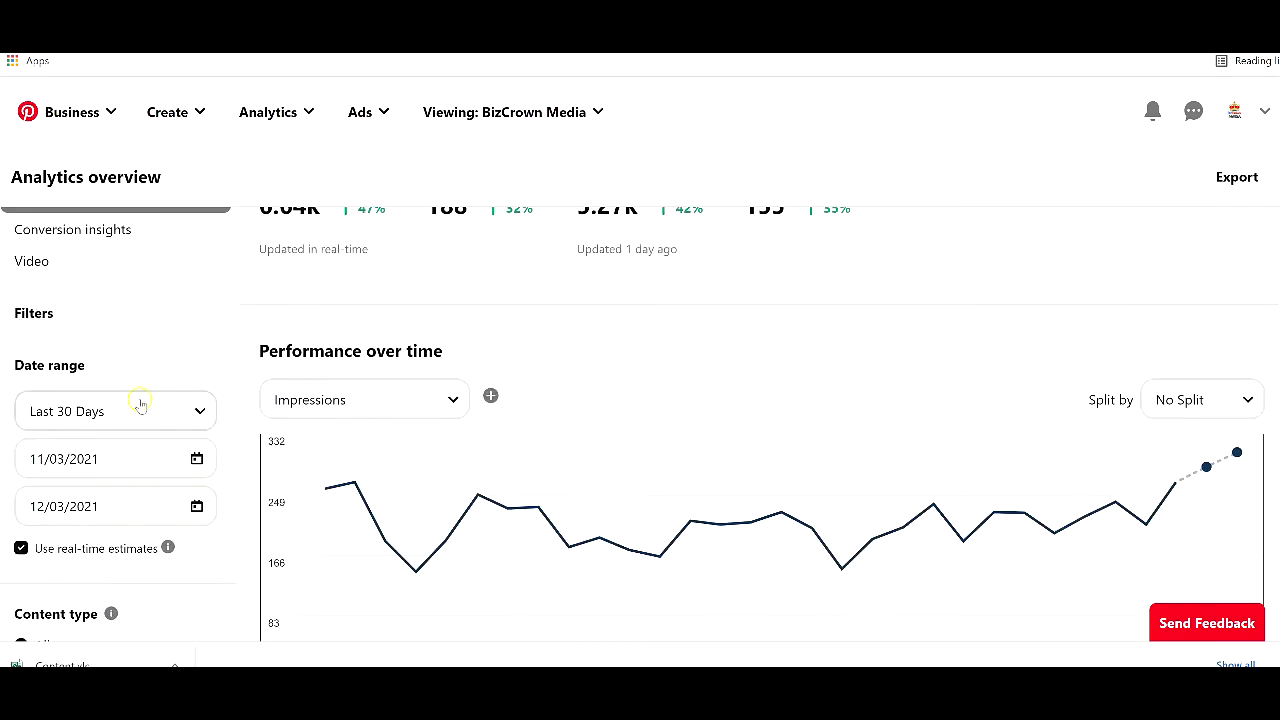
click(171, 420)
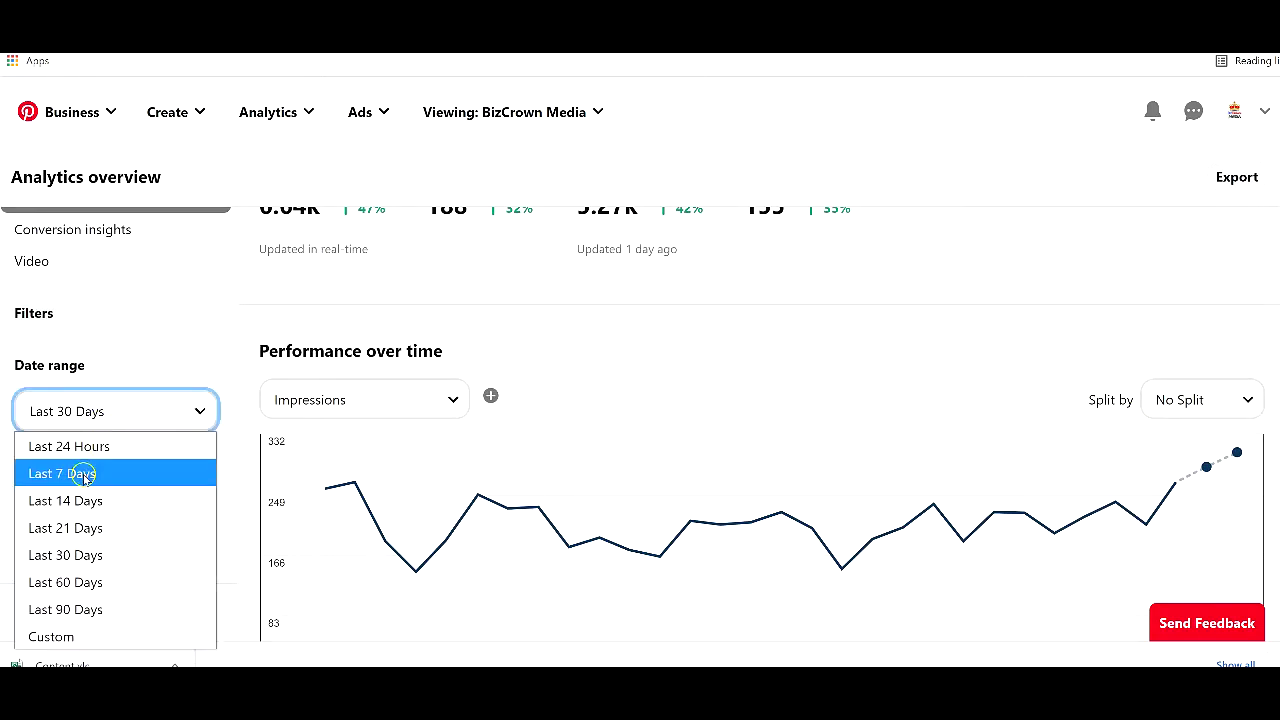
click(65, 638)
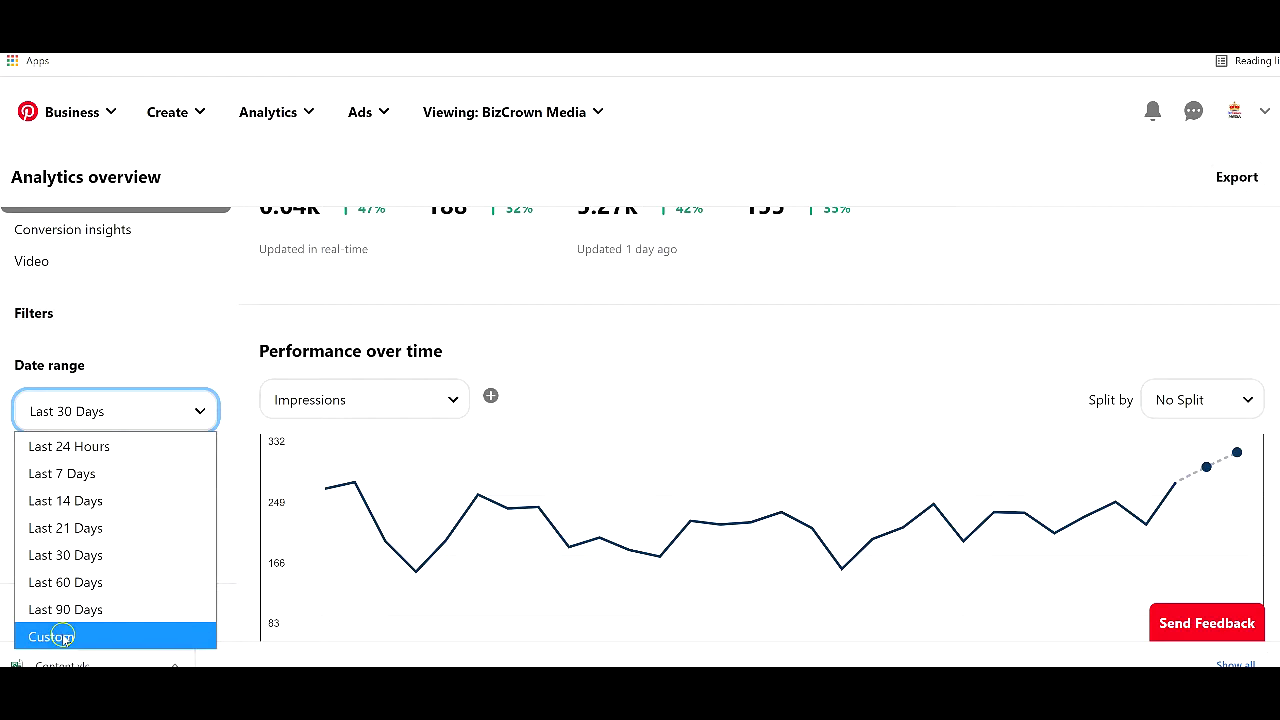
click(166, 360)
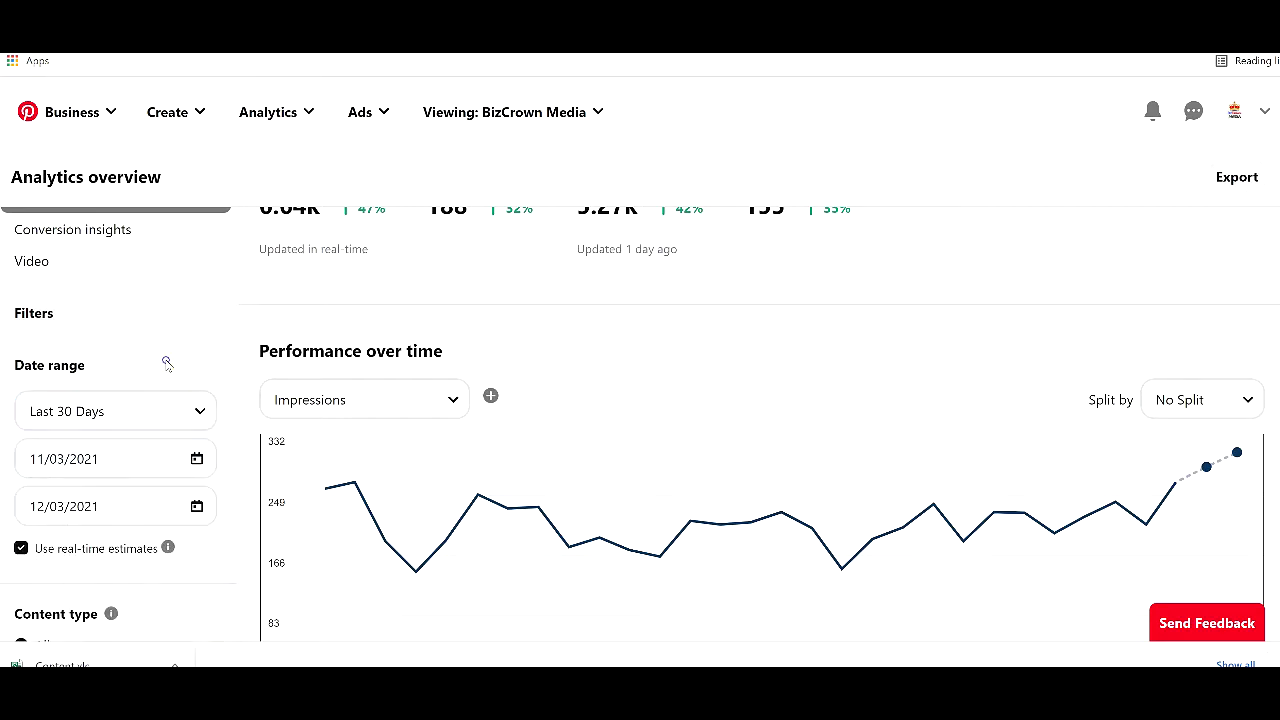
Step: Read the explanations of the real-time estimates option and the Content type filter
scroll(158, 411, down, 2)
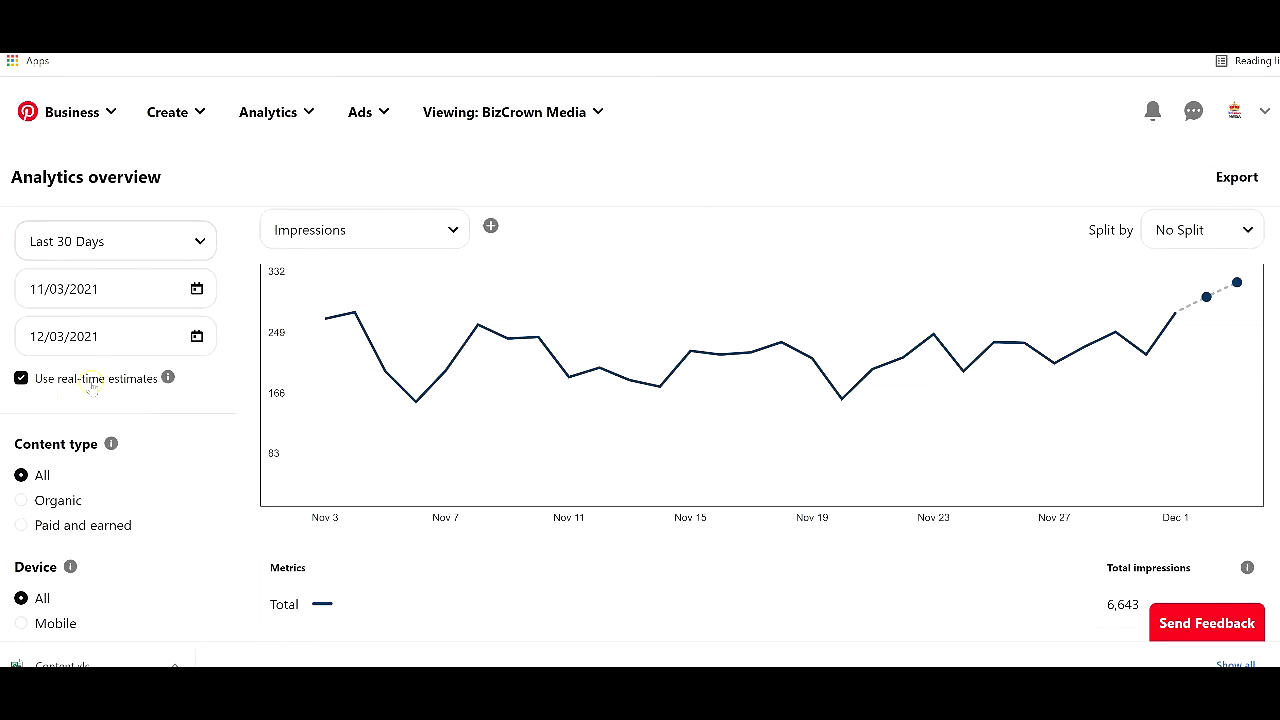
mouse_move(166, 386)
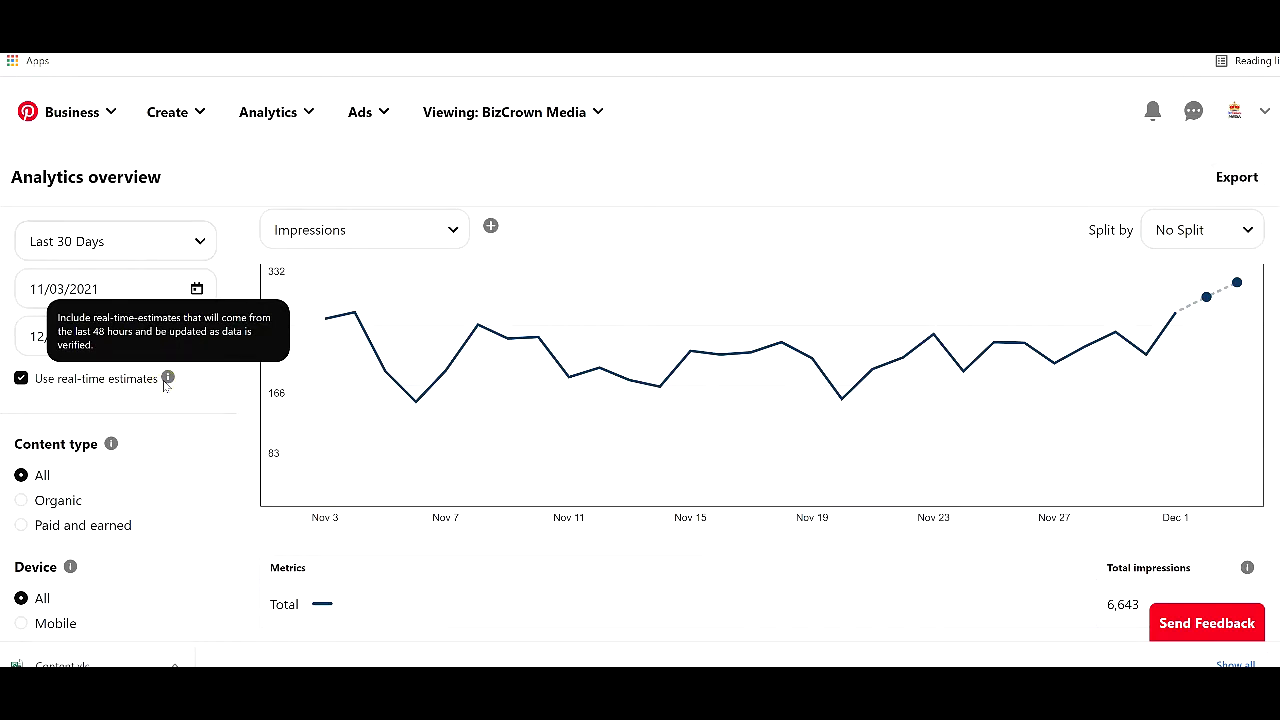
click(194, 427)
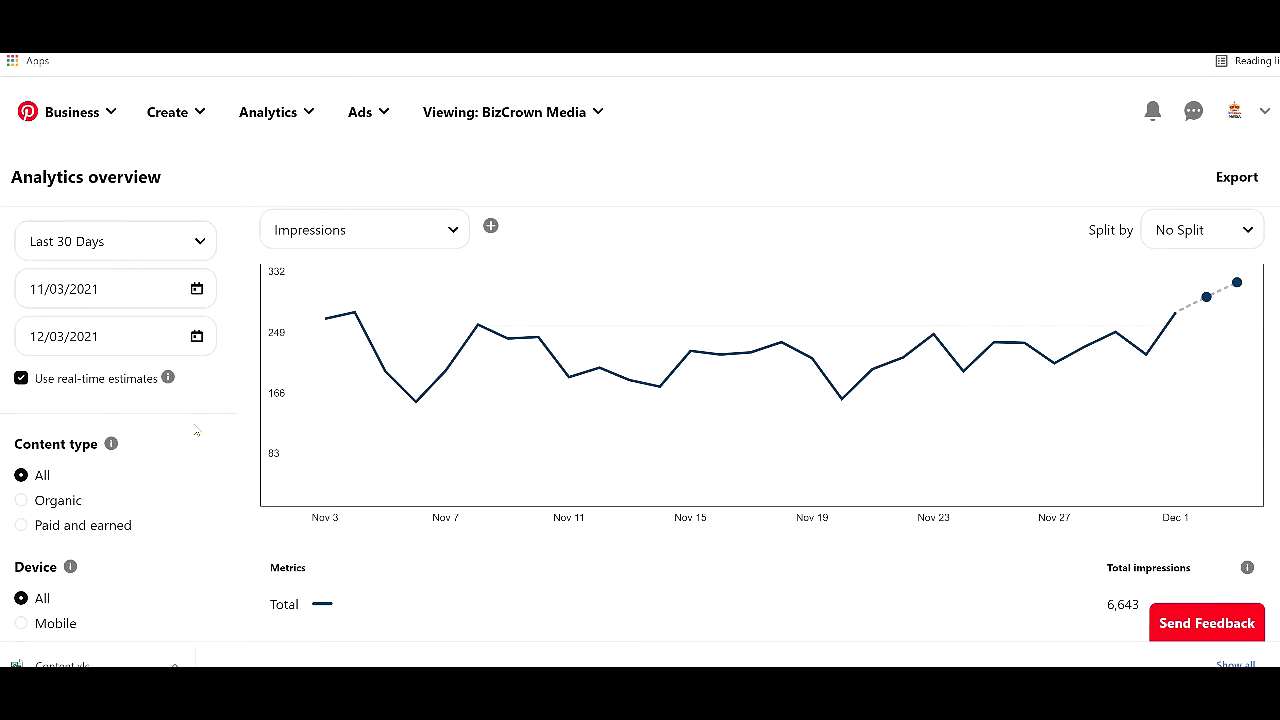
click(110, 444)
Step: Filter the overview by Organic content type and switch the filter to Paid and earned
scroll(183, 471, down, 1)
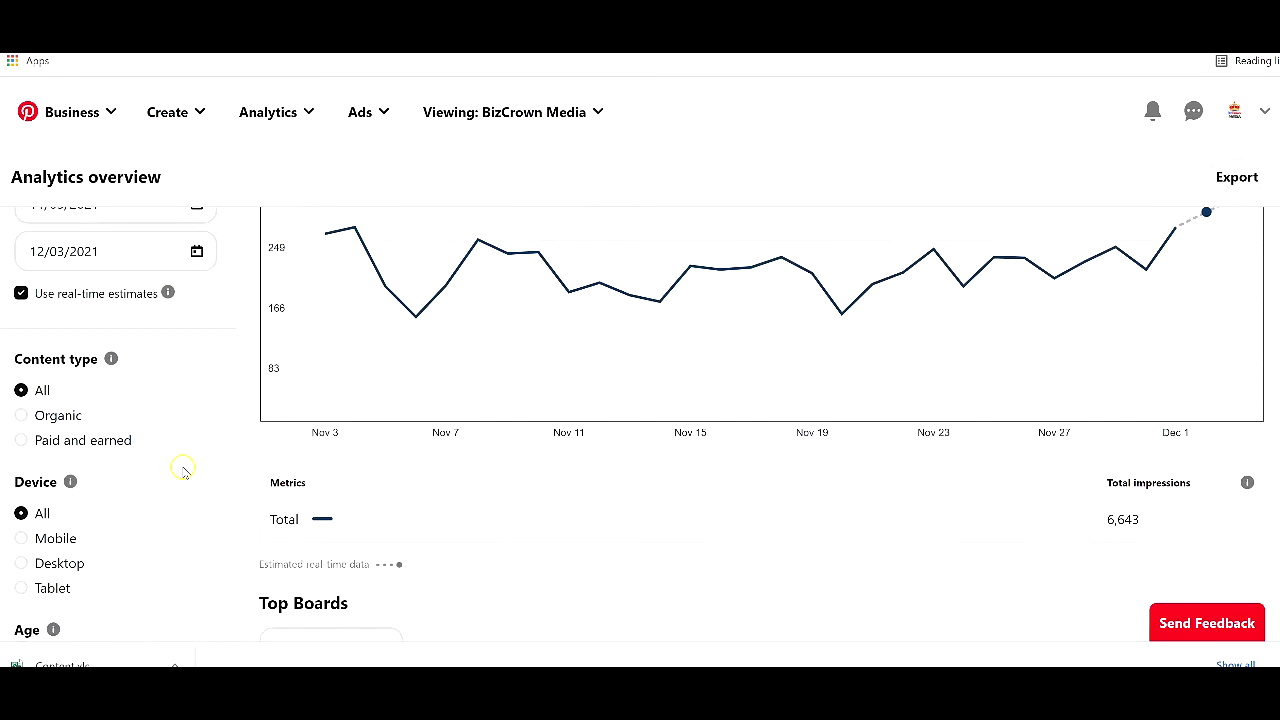
click(26, 419)
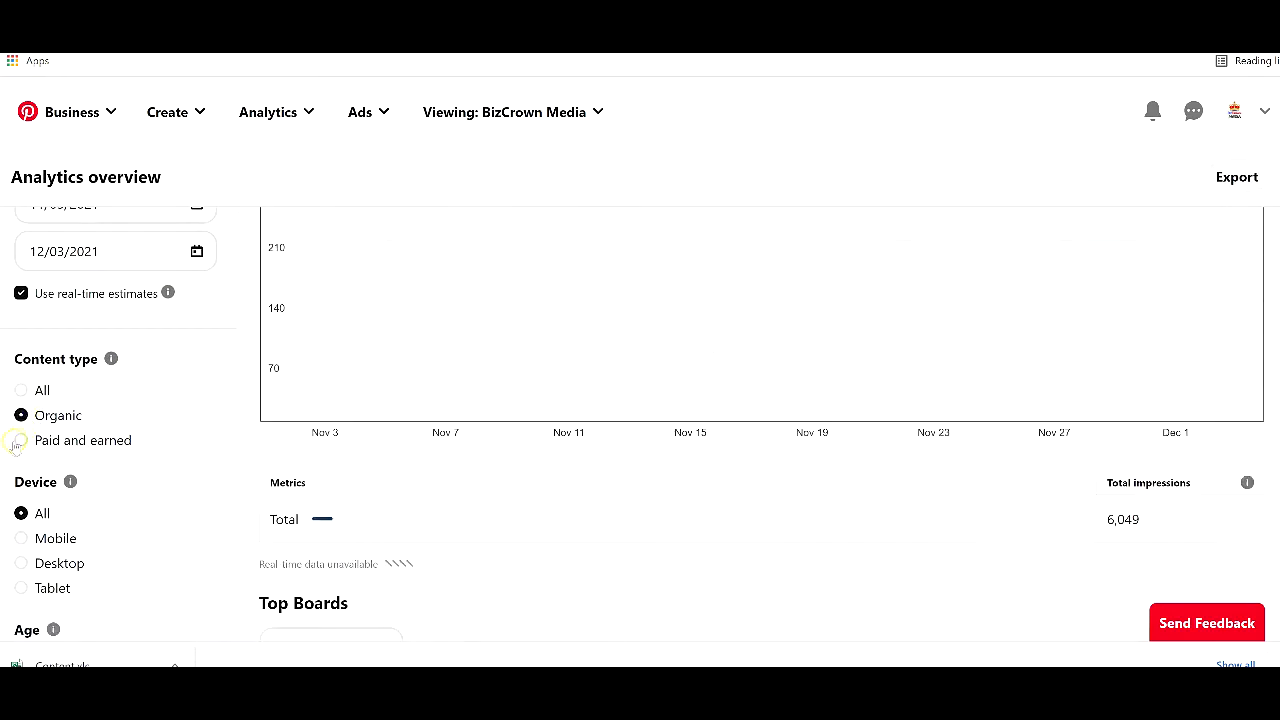
click(18, 442)
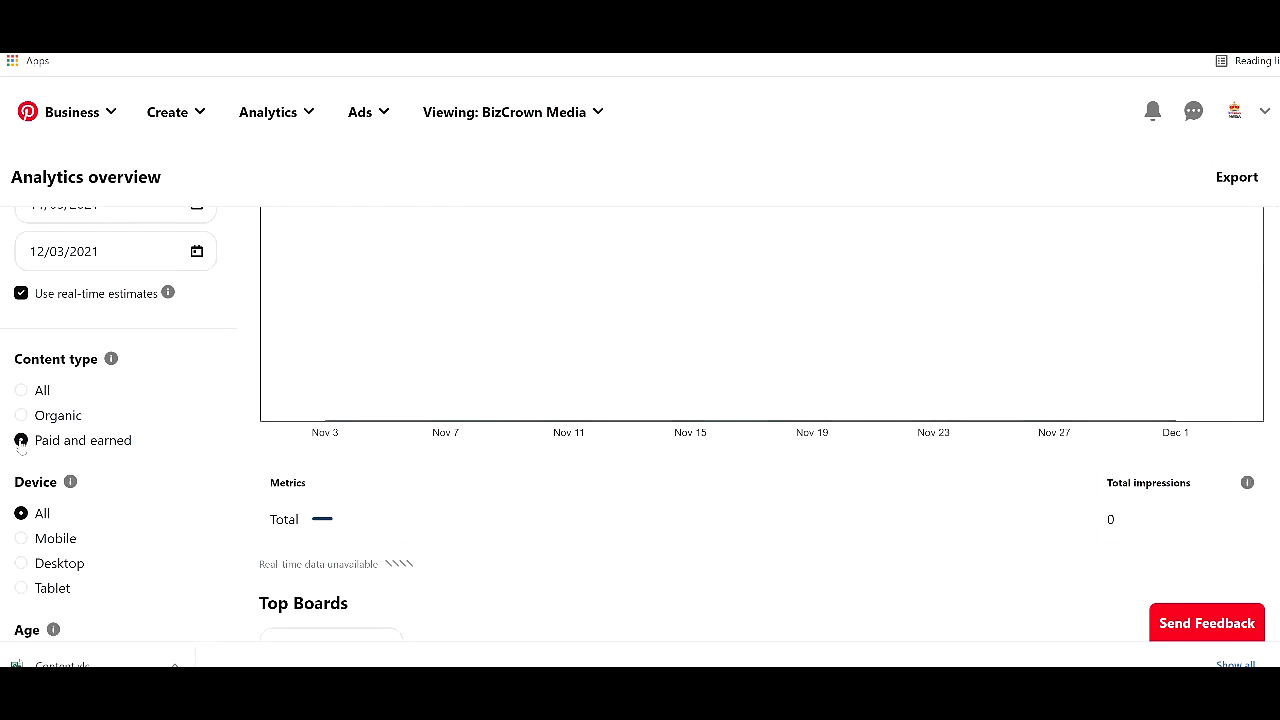
Step: Switch the Content type filter to Organic, compare the impressions chart, and restore it to All
click(20, 418)
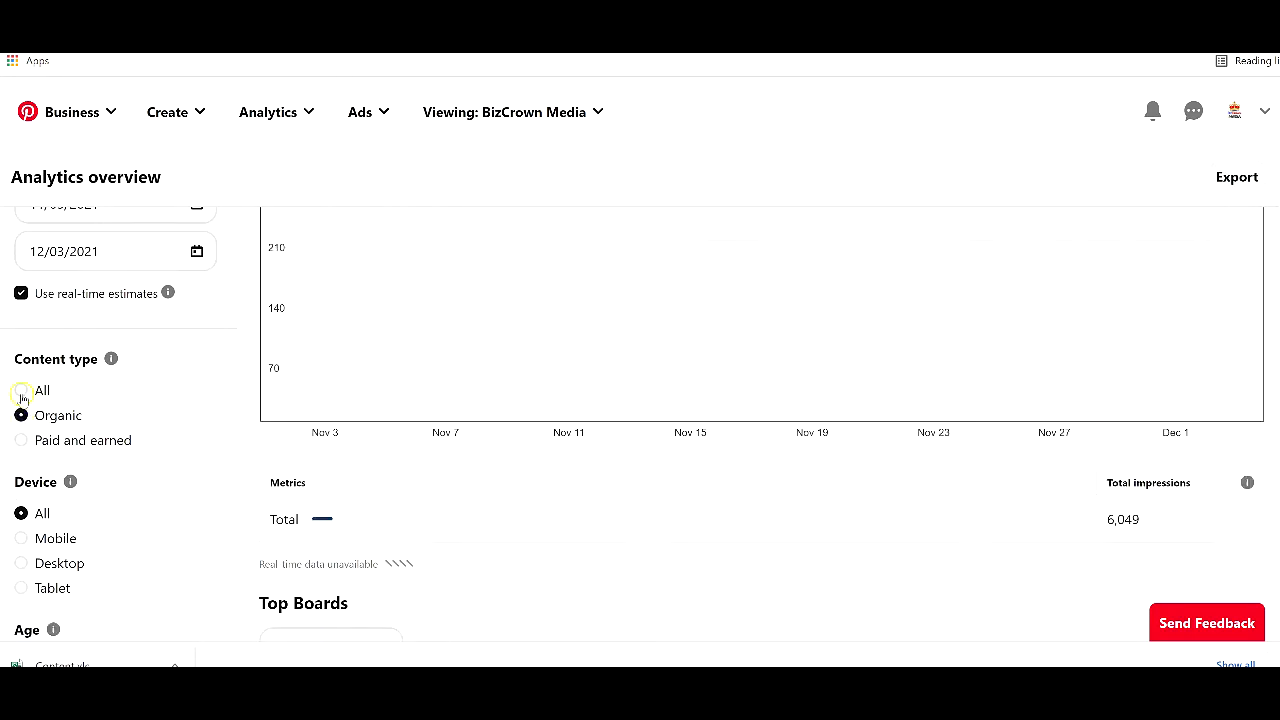
click(20, 391)
click(20, 416)
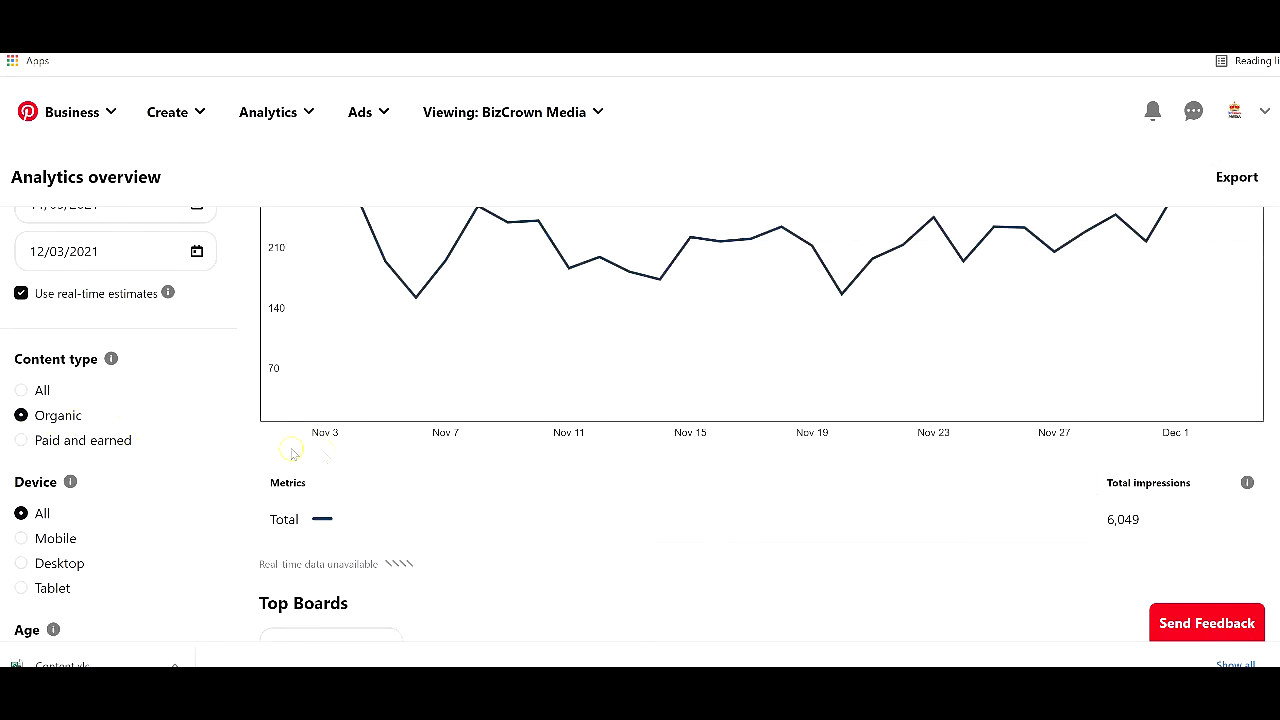
click(25, 391)
scroll(140, 438, down, 2)
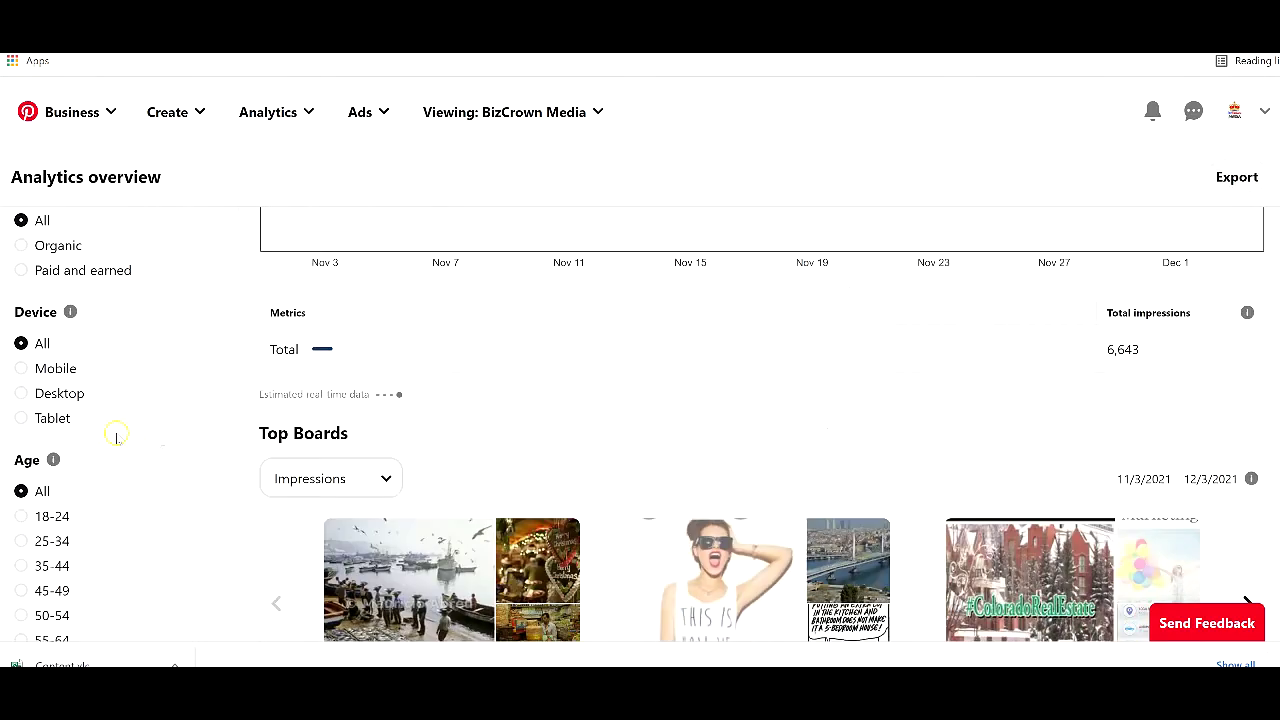
scroll(215, 433, up, 2)
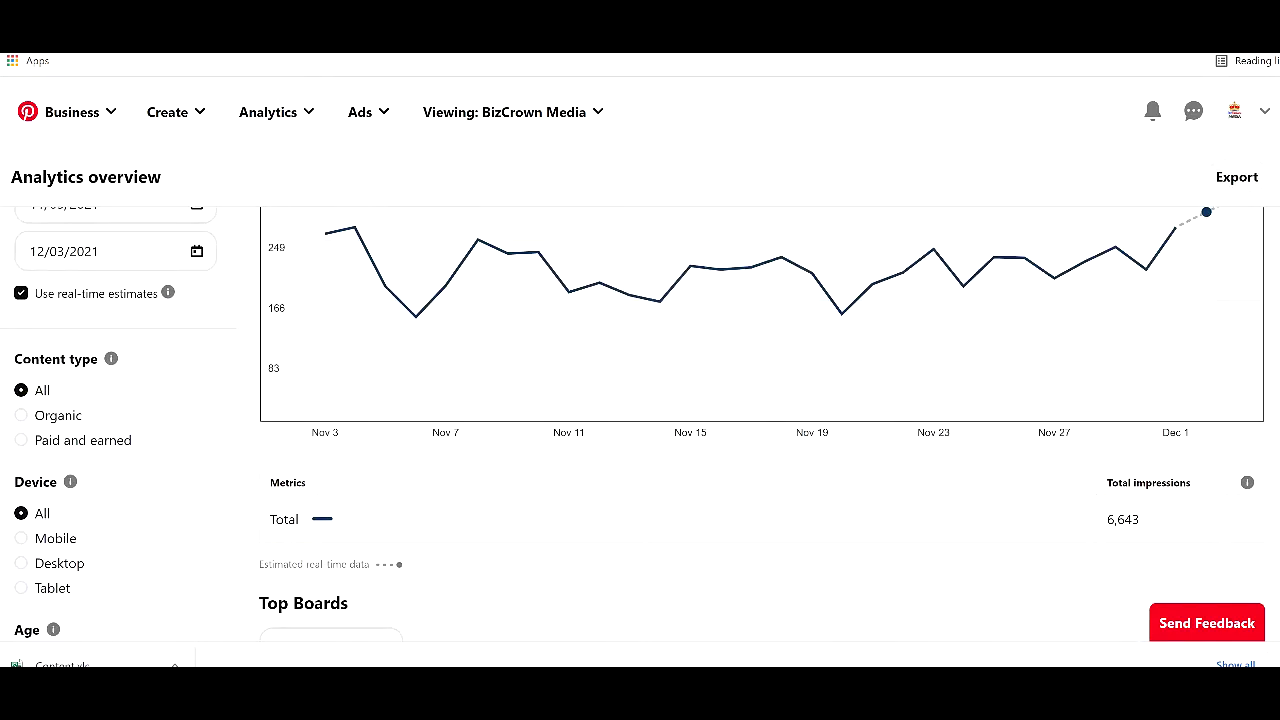
scroll(258, 502, down, 2)
scroll(258, 502, up, 1)
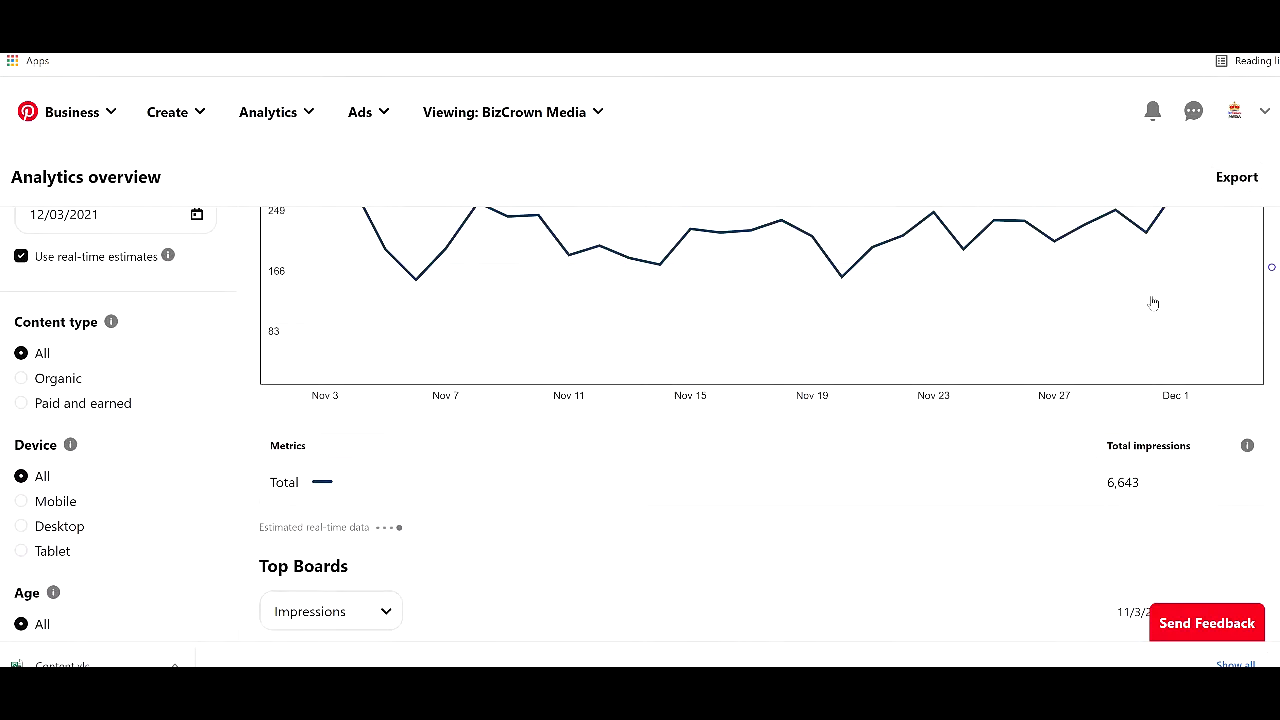
Step: Set the Device filter to Mobile, Desktop and Tablet in turn, checking the performance chart for each
click(27, 496)
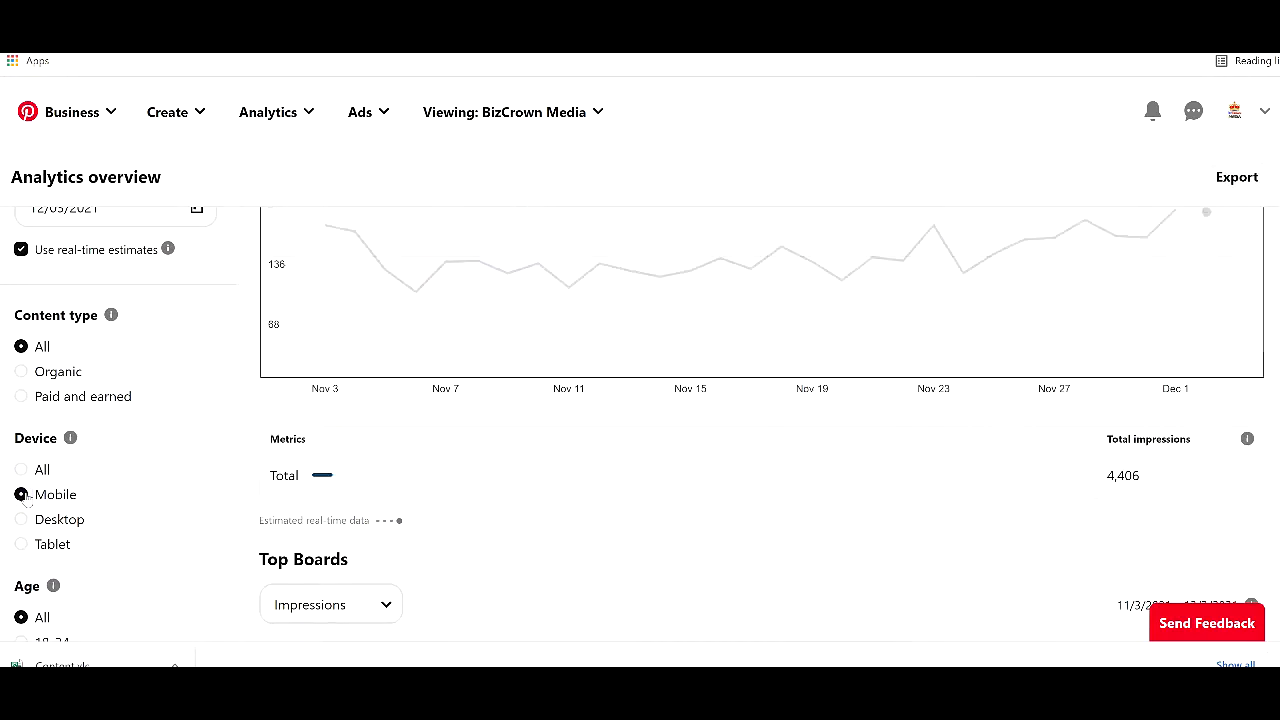
click(22, 521)
scroll(594, 457, up, 3)
scroll(83, 510, down, 3)
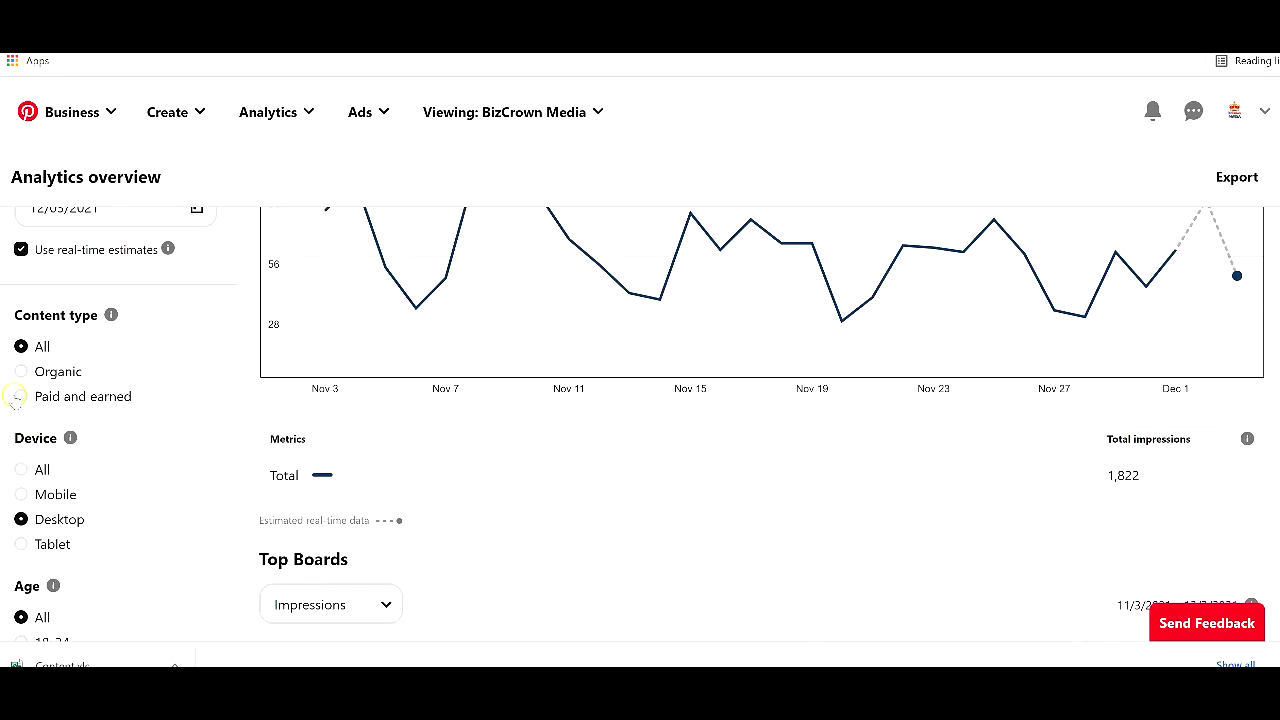
click(22, 545)
scroll(617, 410, up, 3)
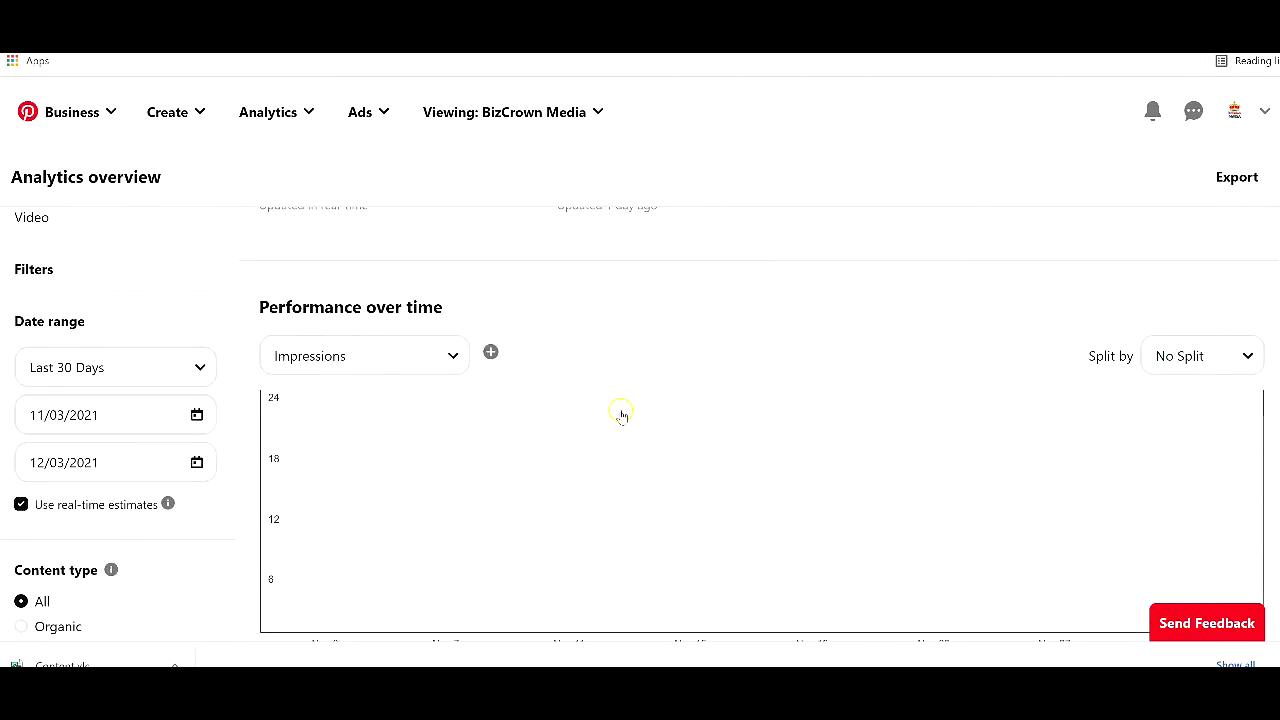
Step: Examine the headline metrics, performance chart, top boards and top Pins for tablet users
scroll(622, 414, down, 4)
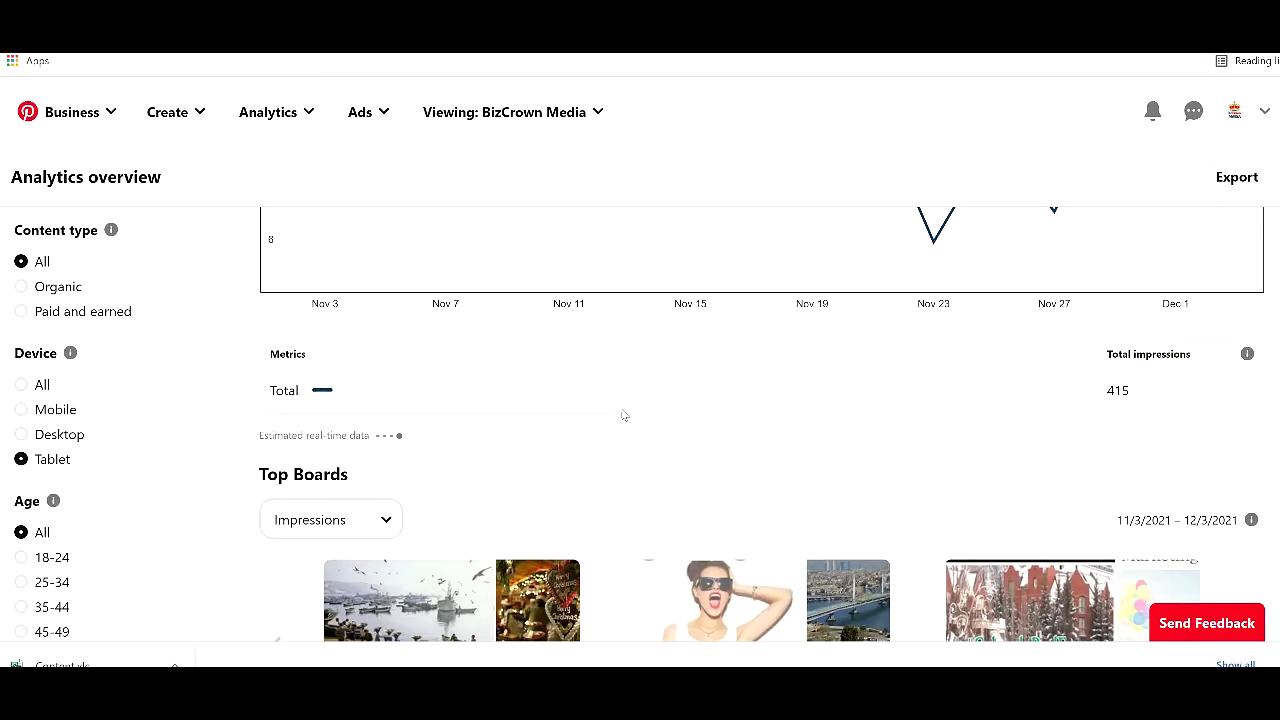
scroll(622, 414, down, 3)
scroll(622, 414, up, 6)
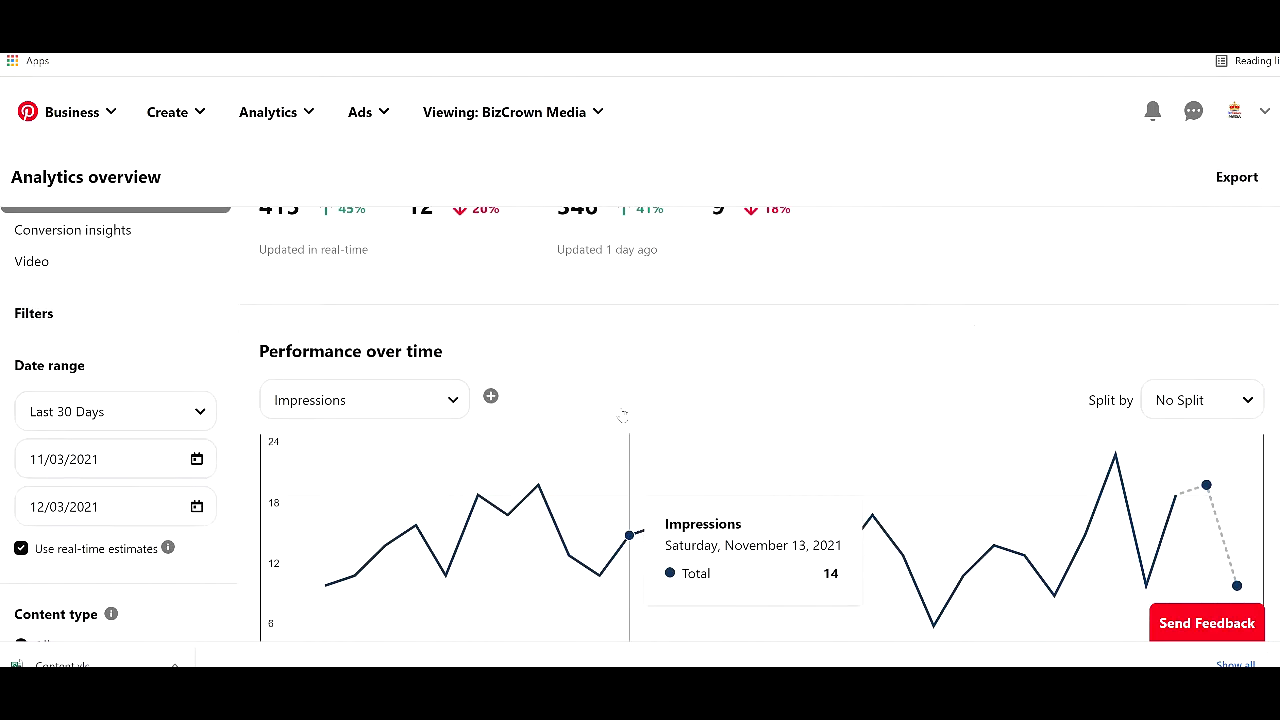
scroll(622, 414, up, 2)
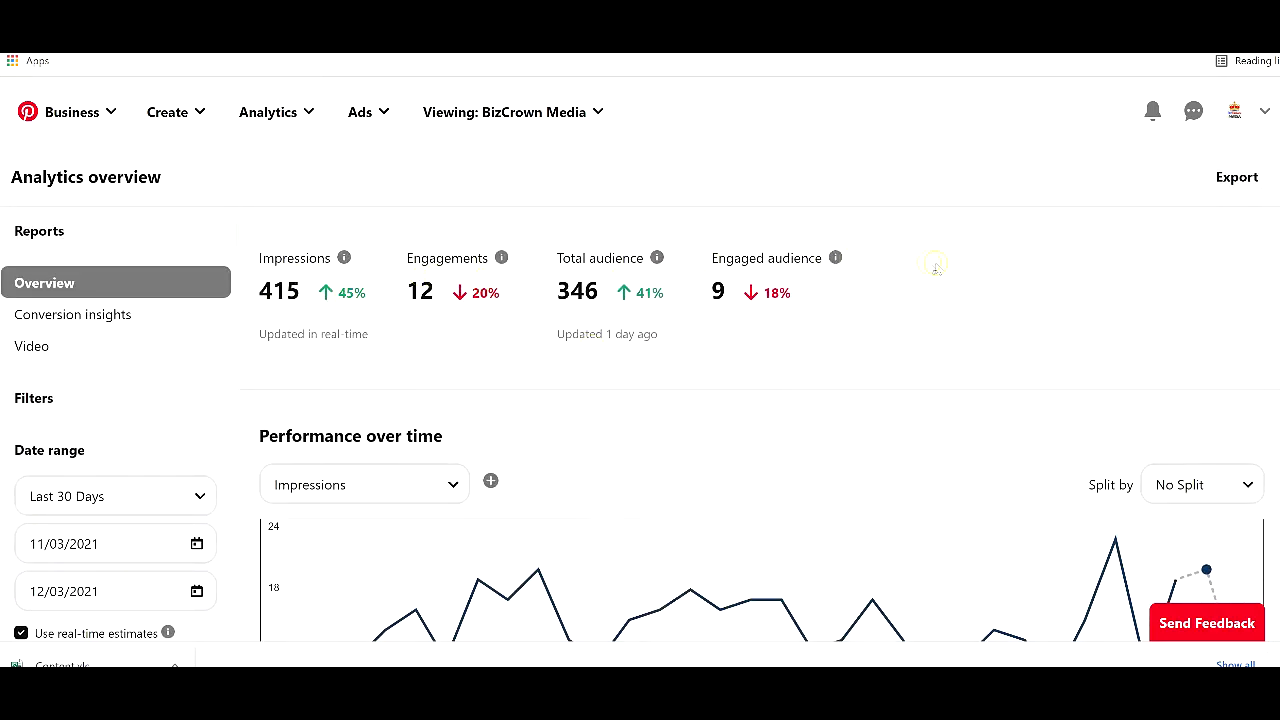
scroll(950, 280, down, 15)
scroll(951, 286, up, 15)
scroll(45, 590, down, 3)
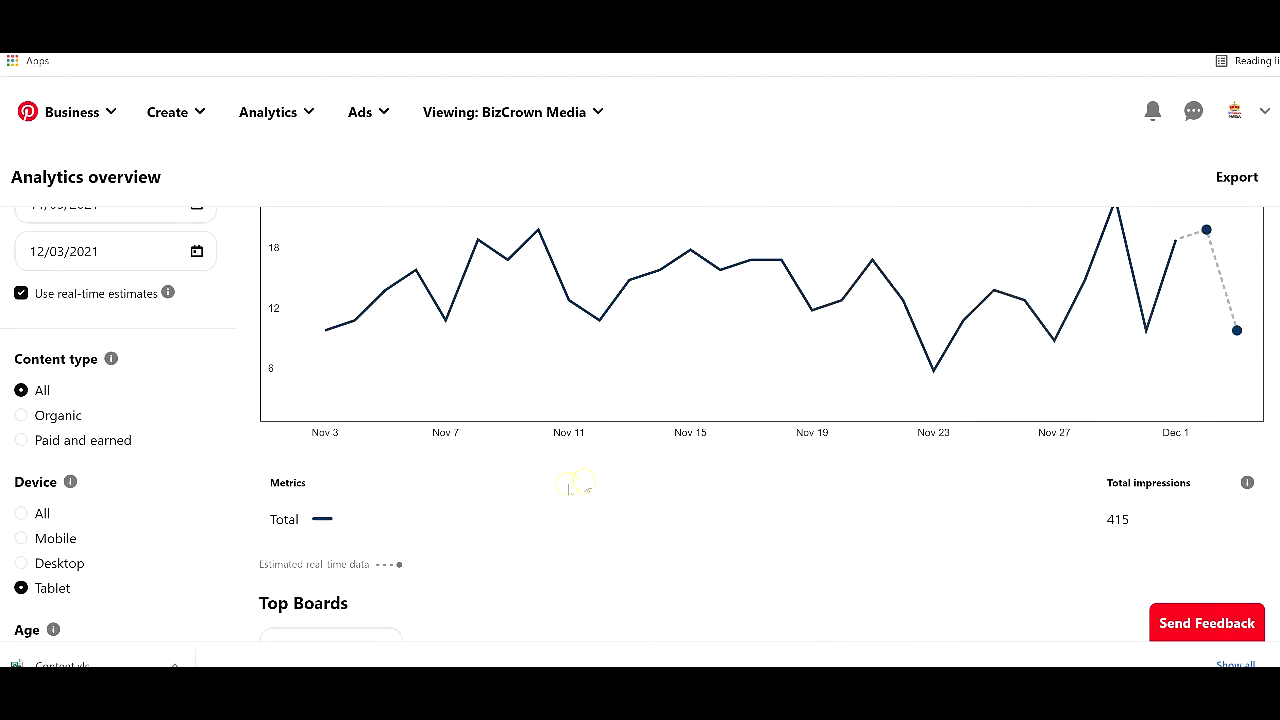
scroll(614, 434, down, 6)
scroll(644, 497, down, 3)
scroll(643, 491, up, 15)
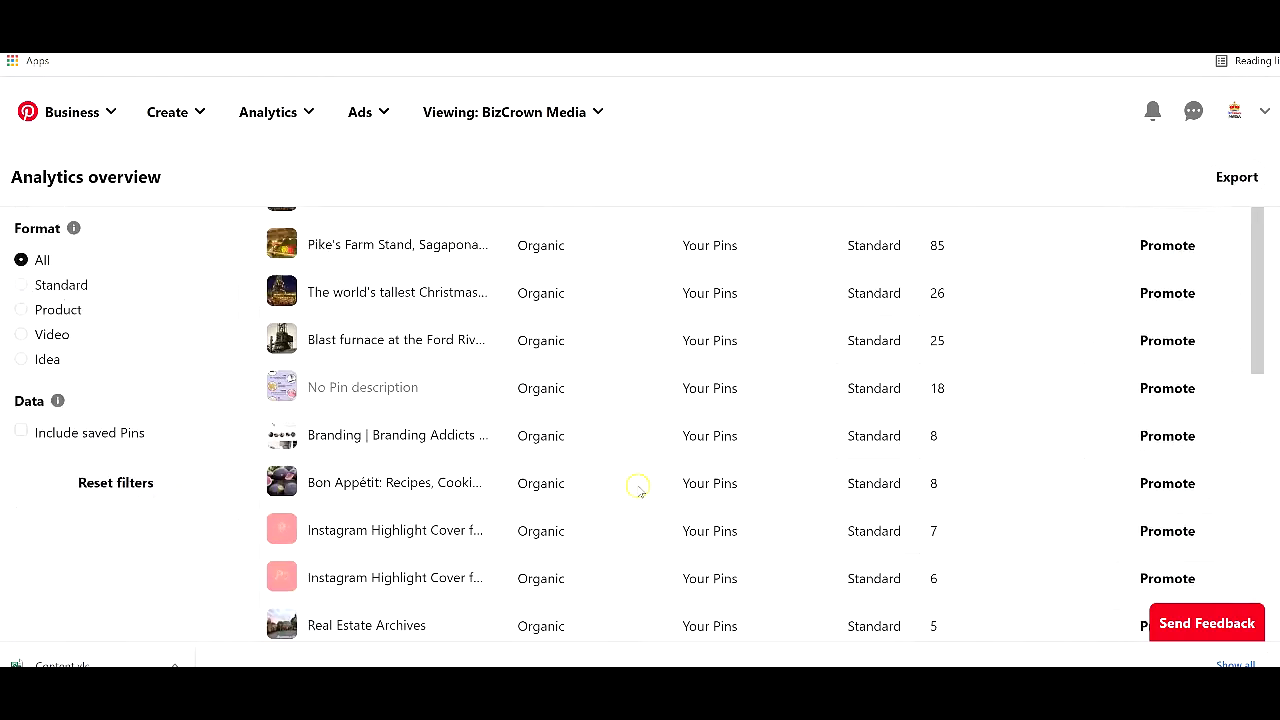
scroll(643, 493, down, 3)
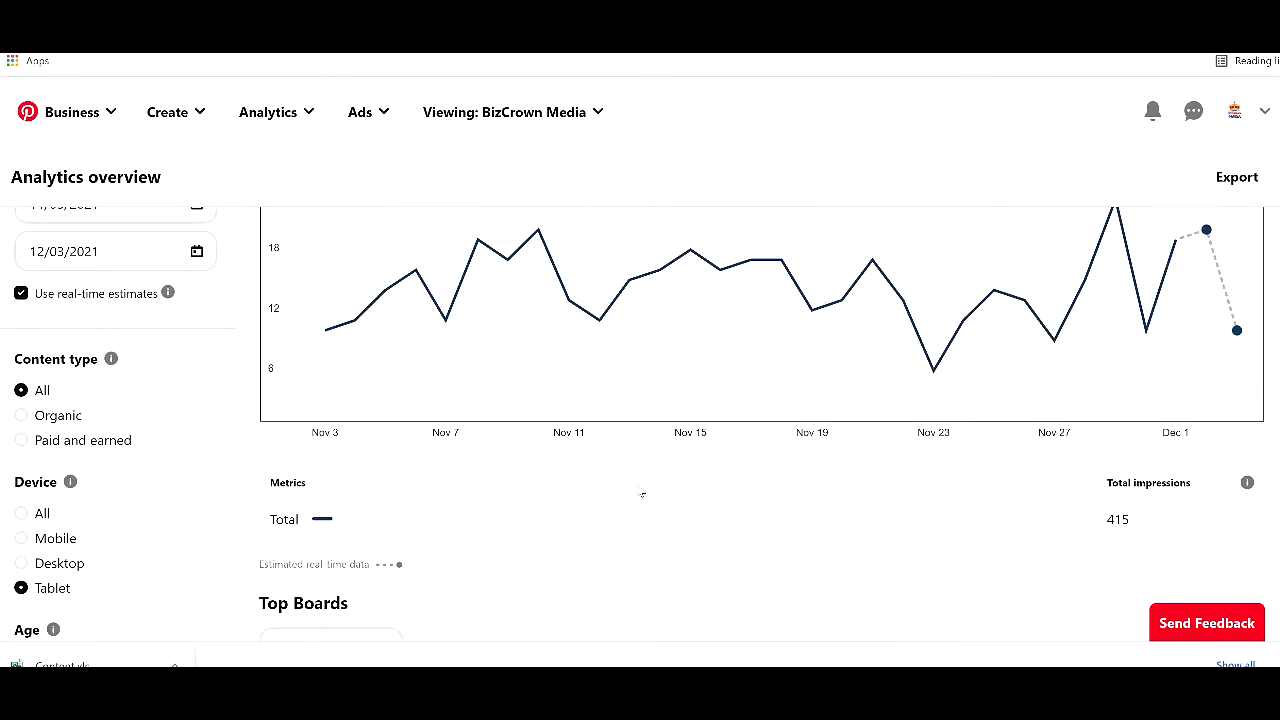
scroll(432, 486, down, 2)
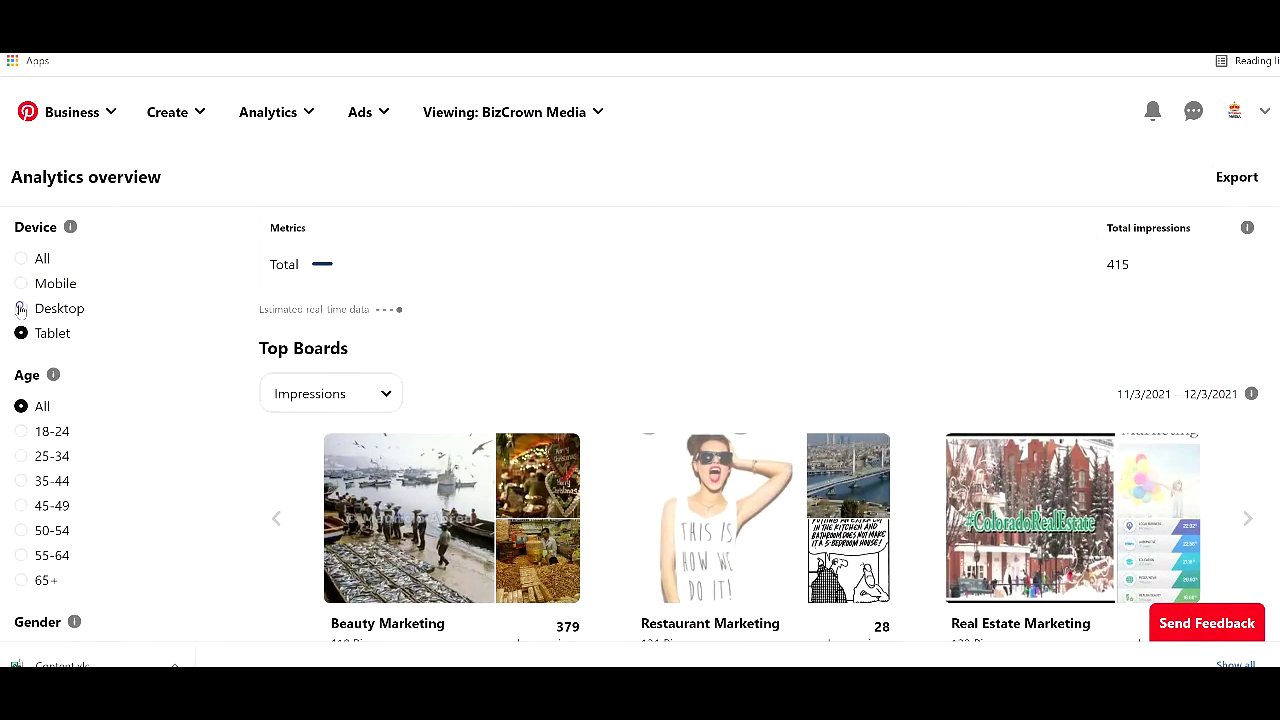
Step: Switch the Device filter to Desktop and on to Mobile, comparing the headline metrics and top boards
click(21, 308)
scroll(720, 428, up, 5)
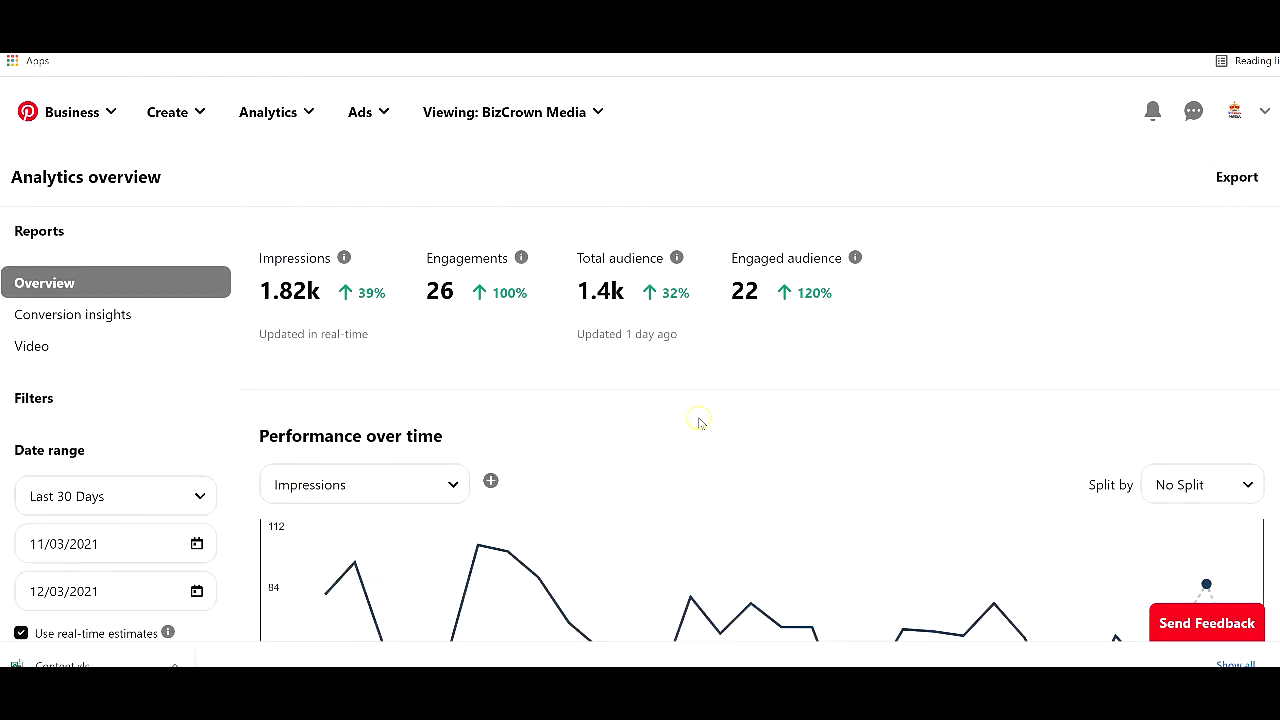
scroll(806, 314, down, 6)
scroll(806, 314, up, 3)
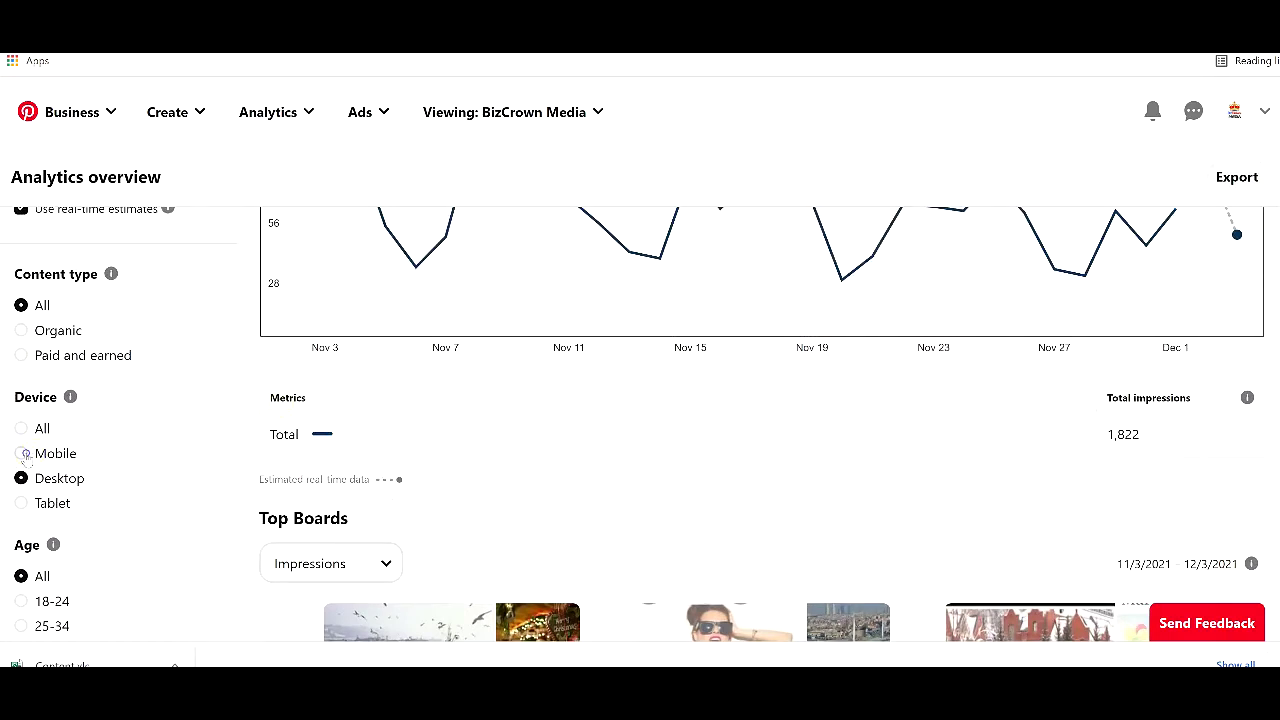
click(22, 453)
scroll(646, 449, up, 5)
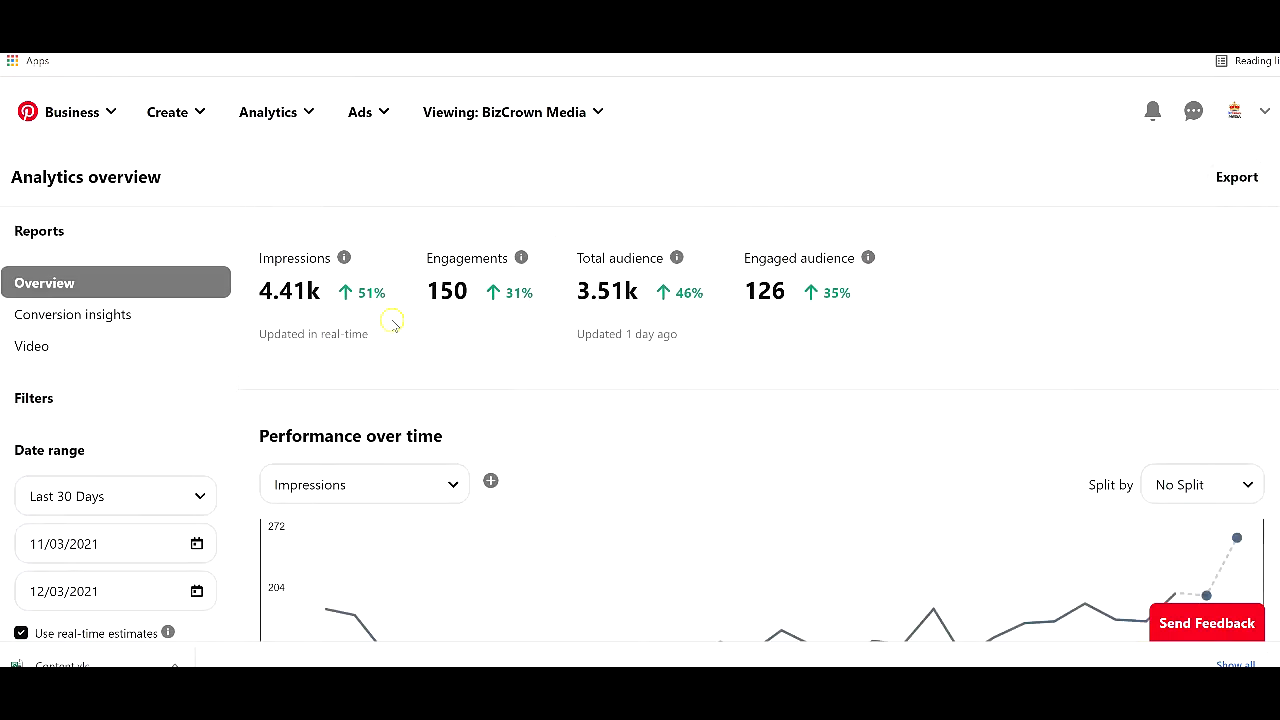
scroll(580, 420, down, 6)
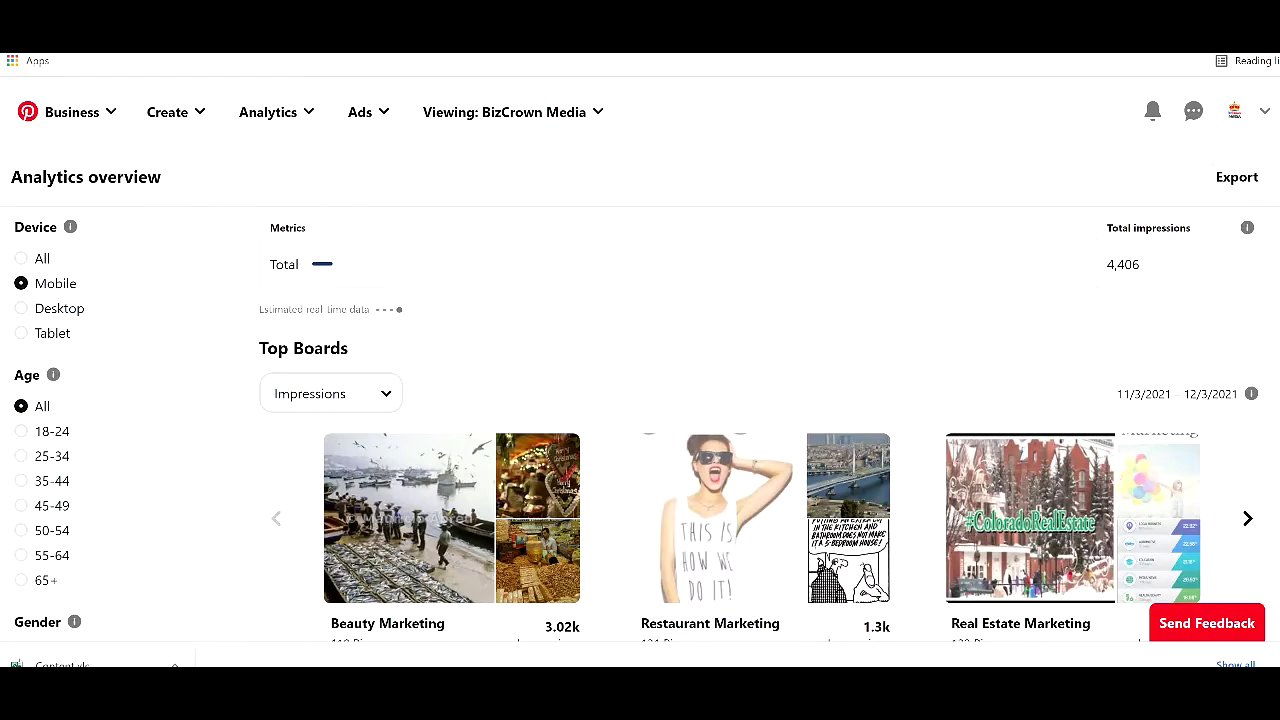
Step: Compare the Desktop headline metrics with those for Tablet by changing the Device filter again
click(22, 310)
scroll(1086, 514, up, 8)
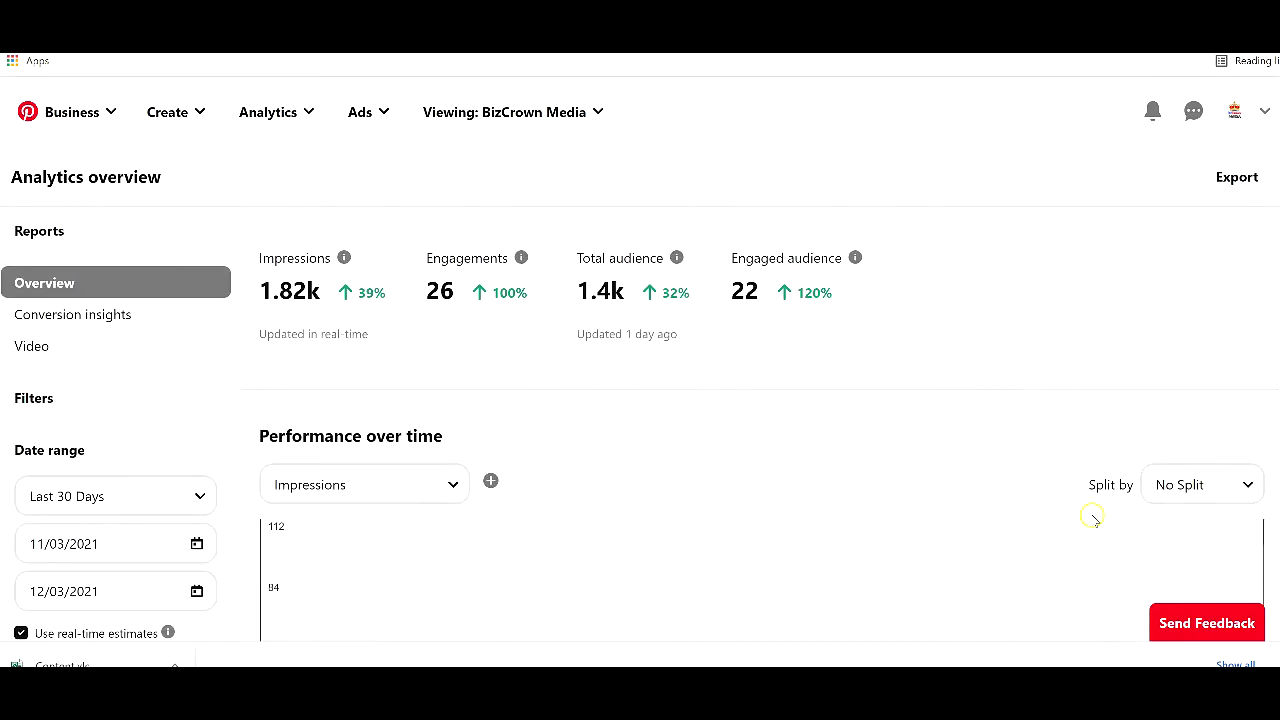
scroll(1091, 517, down, 6)
click(22, 418)
scroll(943, 471, up, 8)
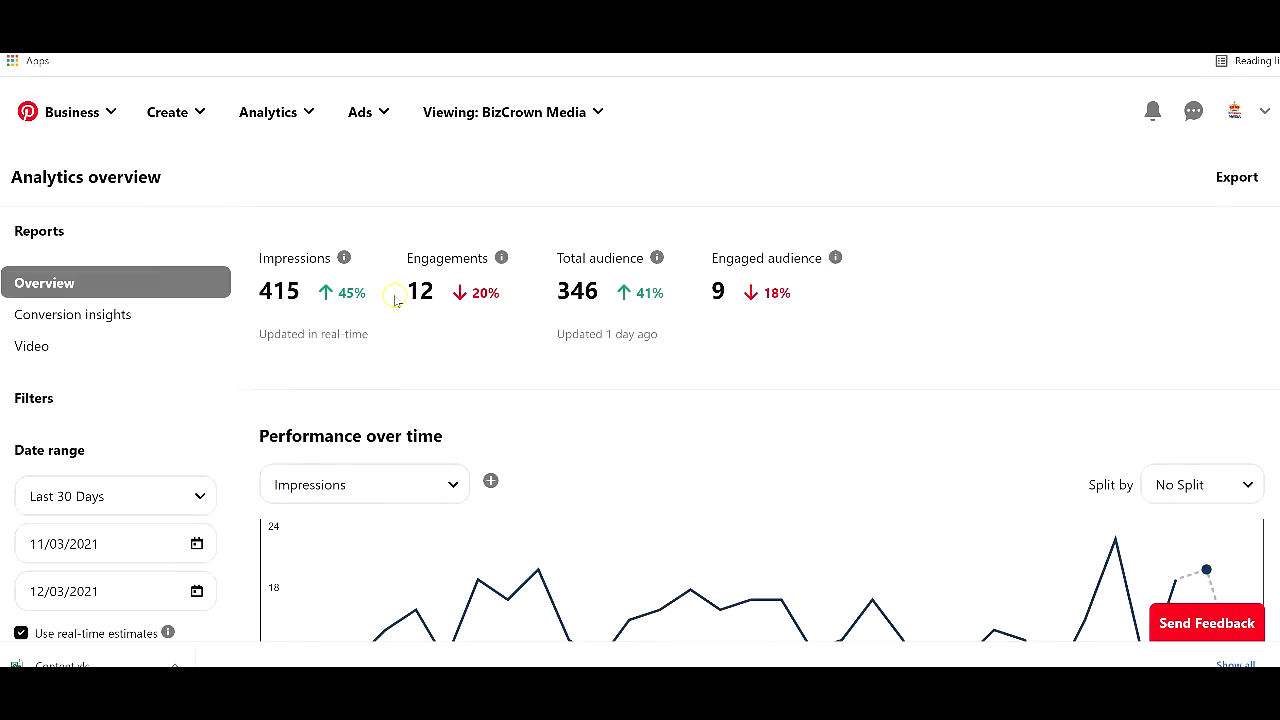
scroll(565, 355, down, 5)
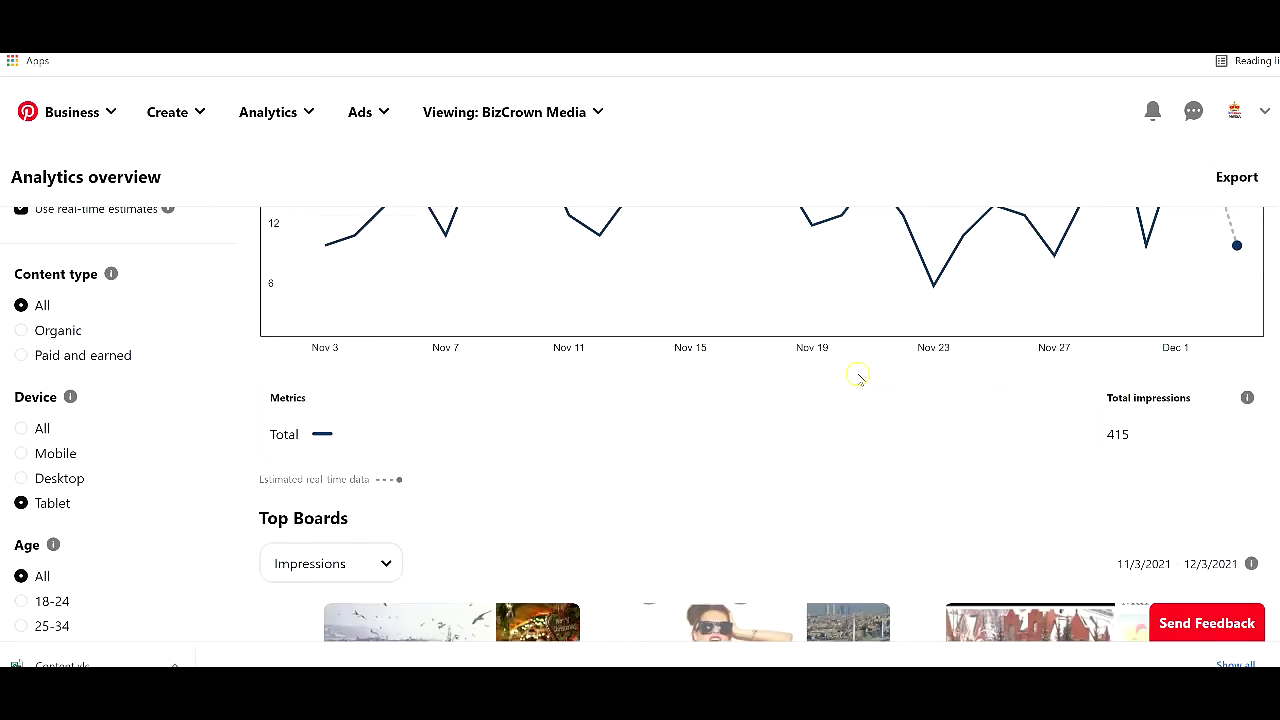
scroll(858, 377, up, 5)
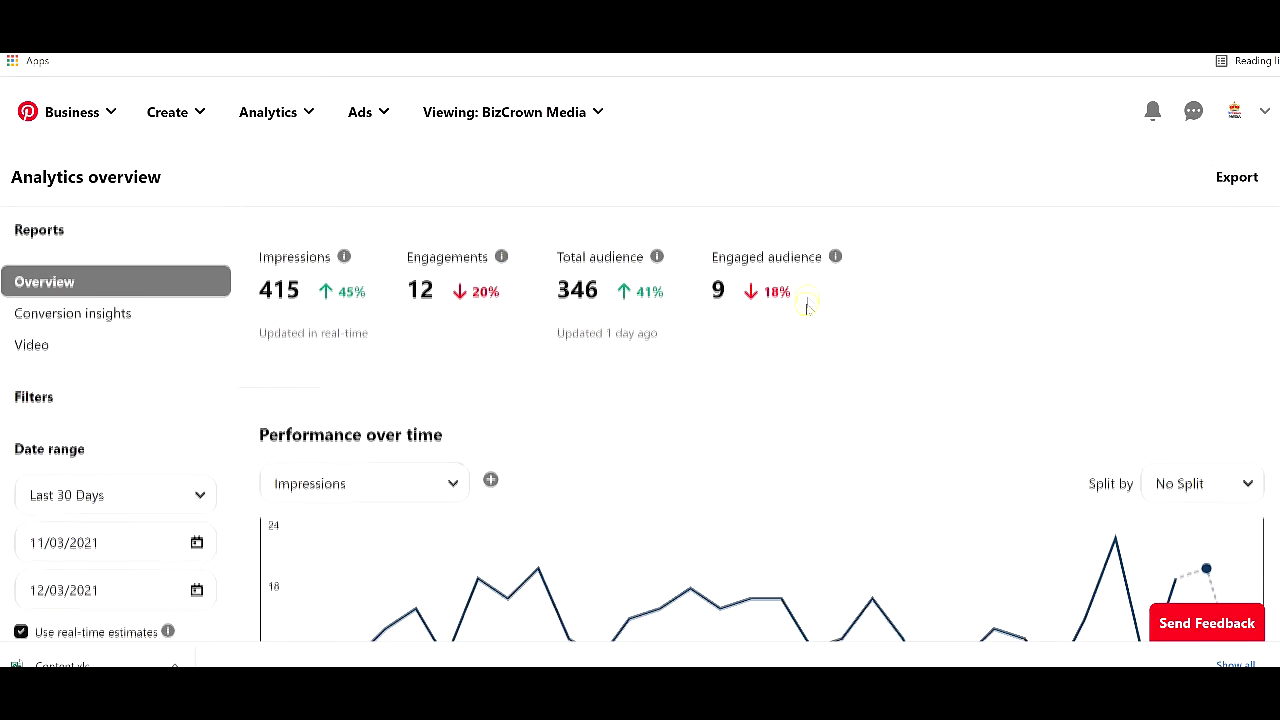
scroll(800, 305, down, 5)
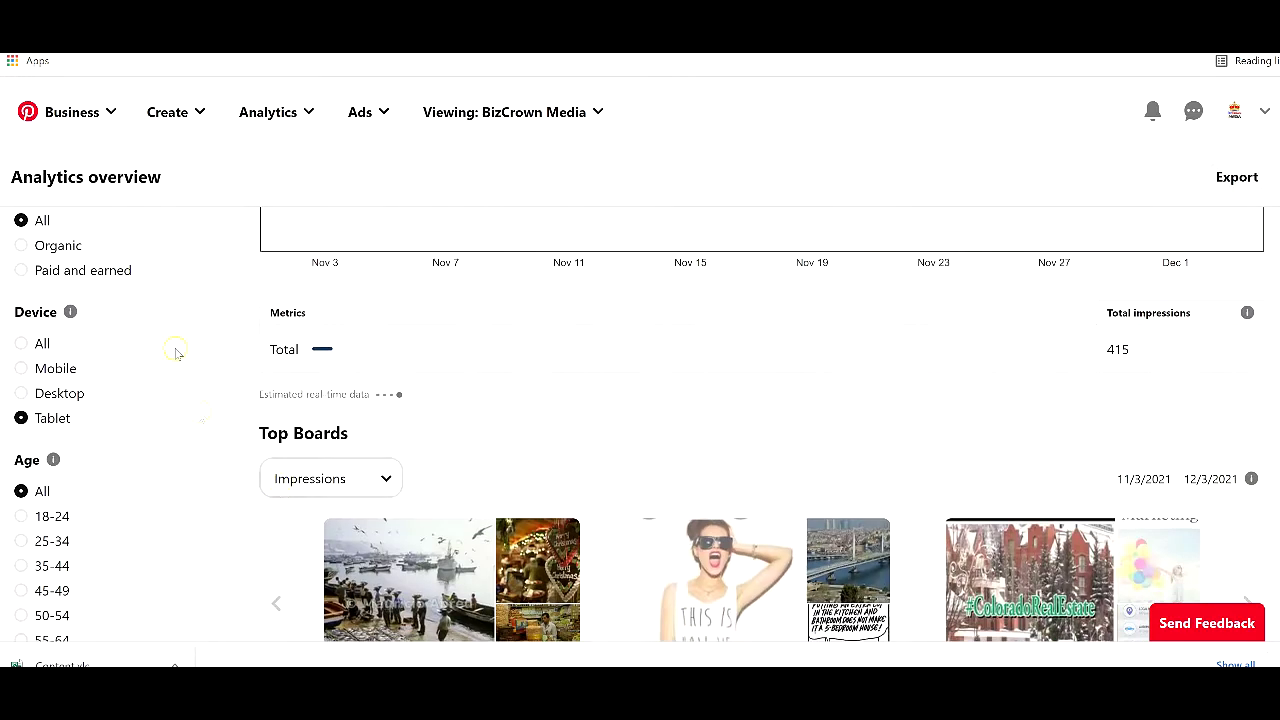
Step: Restore the Device filter to All and filter the overview by the 35-44 age group
click(21, 344)
scroll(70, 411, down, 2)
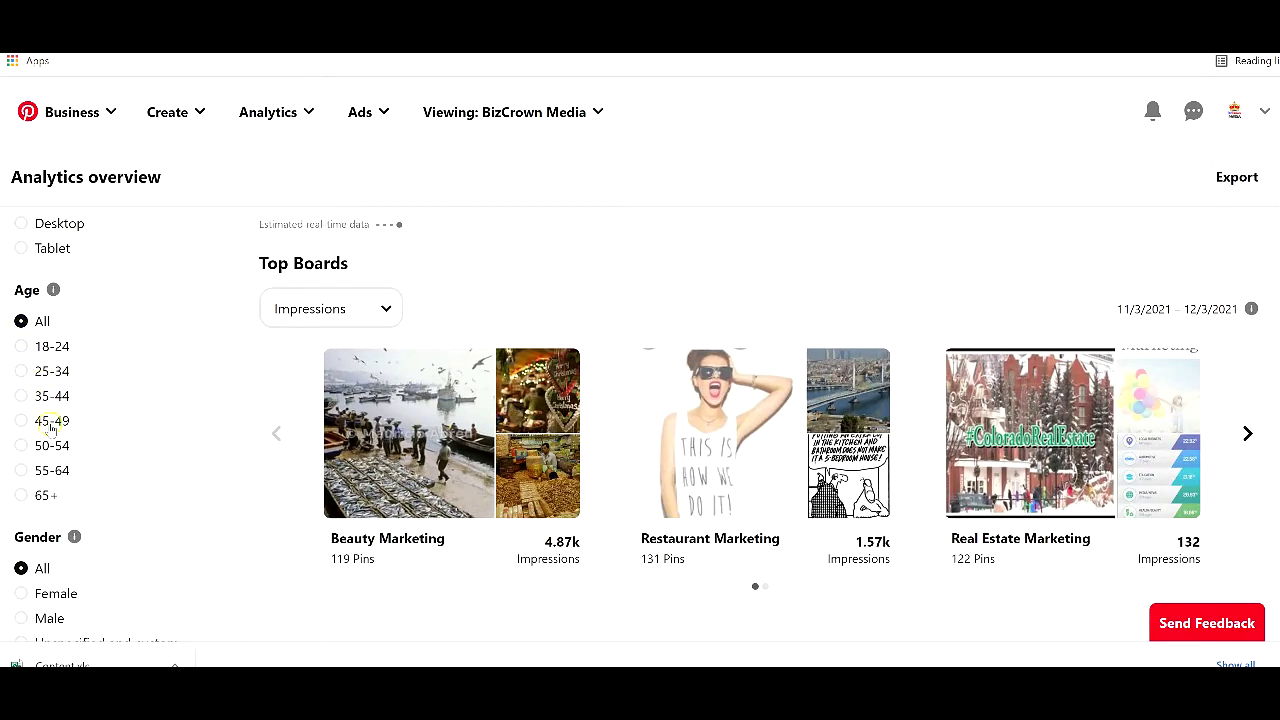
click(20, 396)
scroll(551, 480, up, 5)
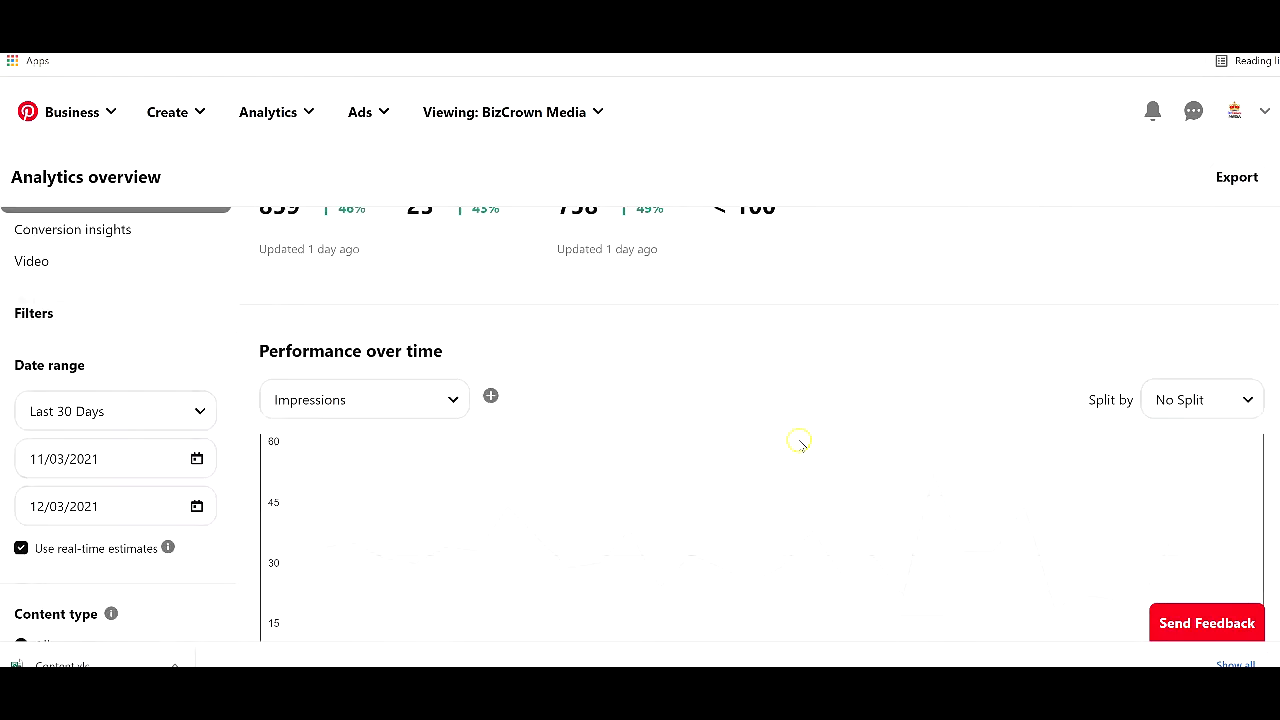
scroll(800, 441, down, 7)
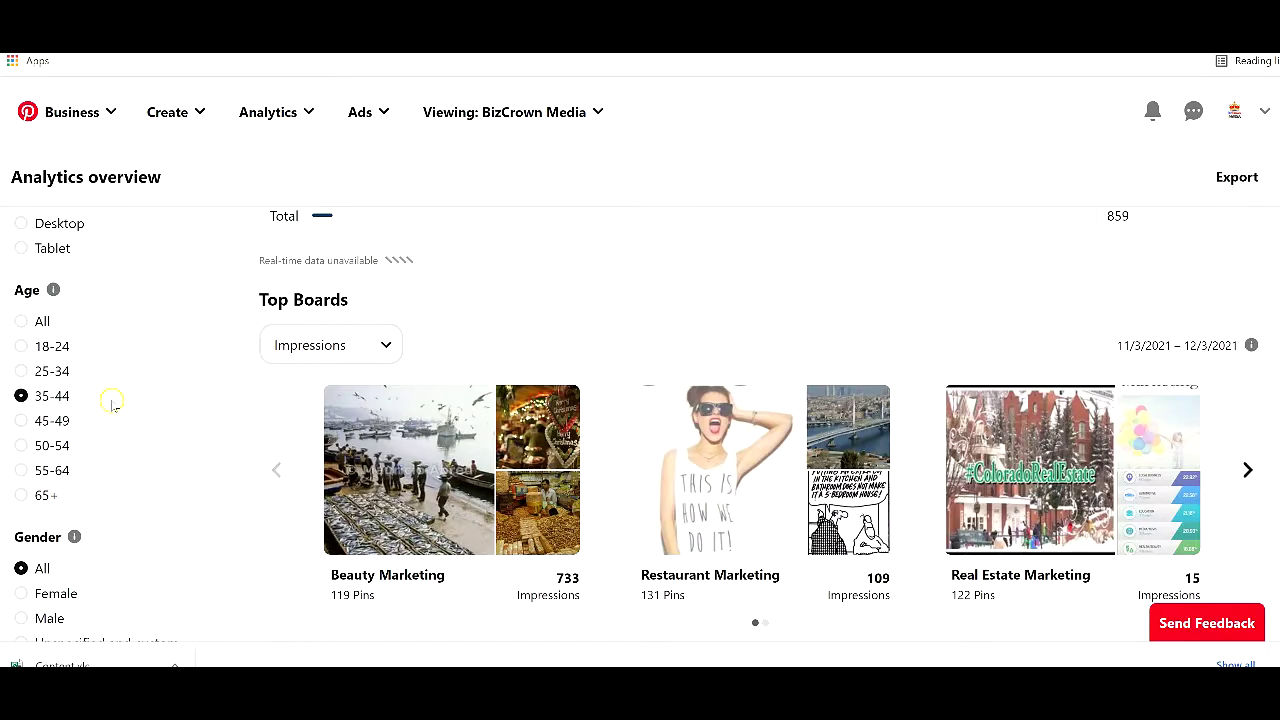
scroll(70, 308, down, 2)
scroll(64, 324, up, 3)
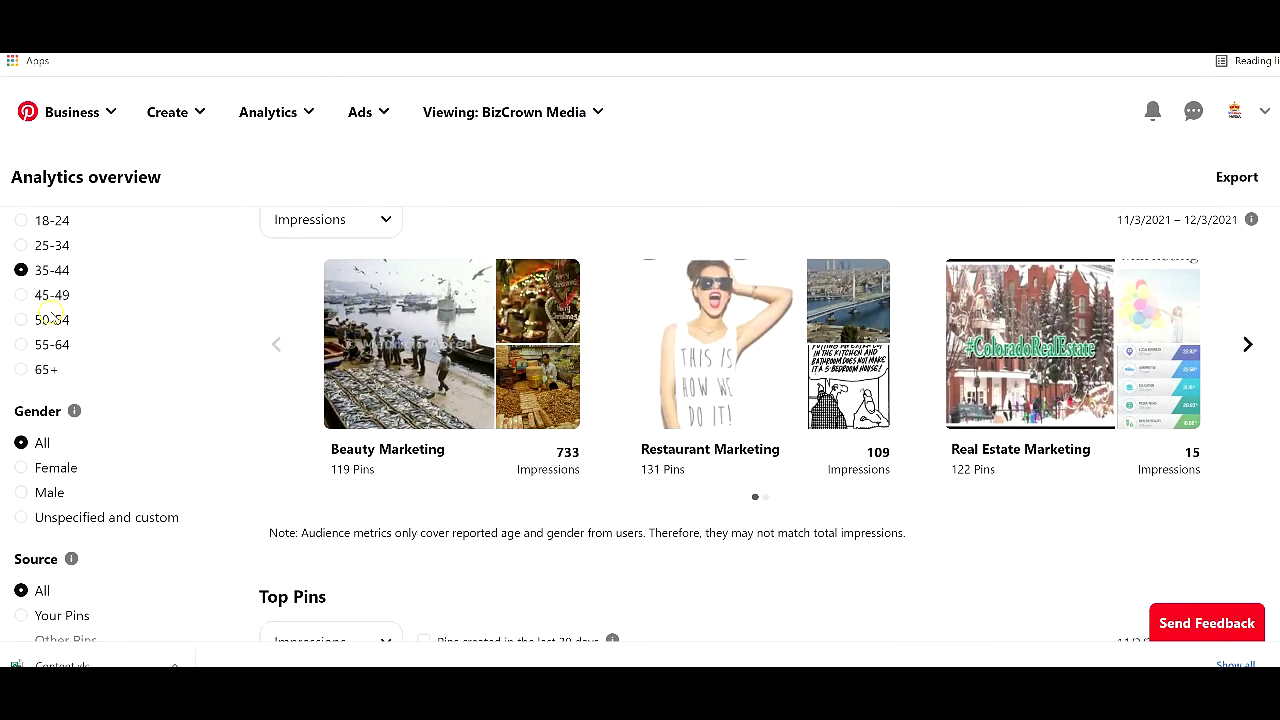
Step: Try the Female and the Unspecified and custom gender filters, and settle on Male
scroll(48, 452, down, 3)
click(30, 424)
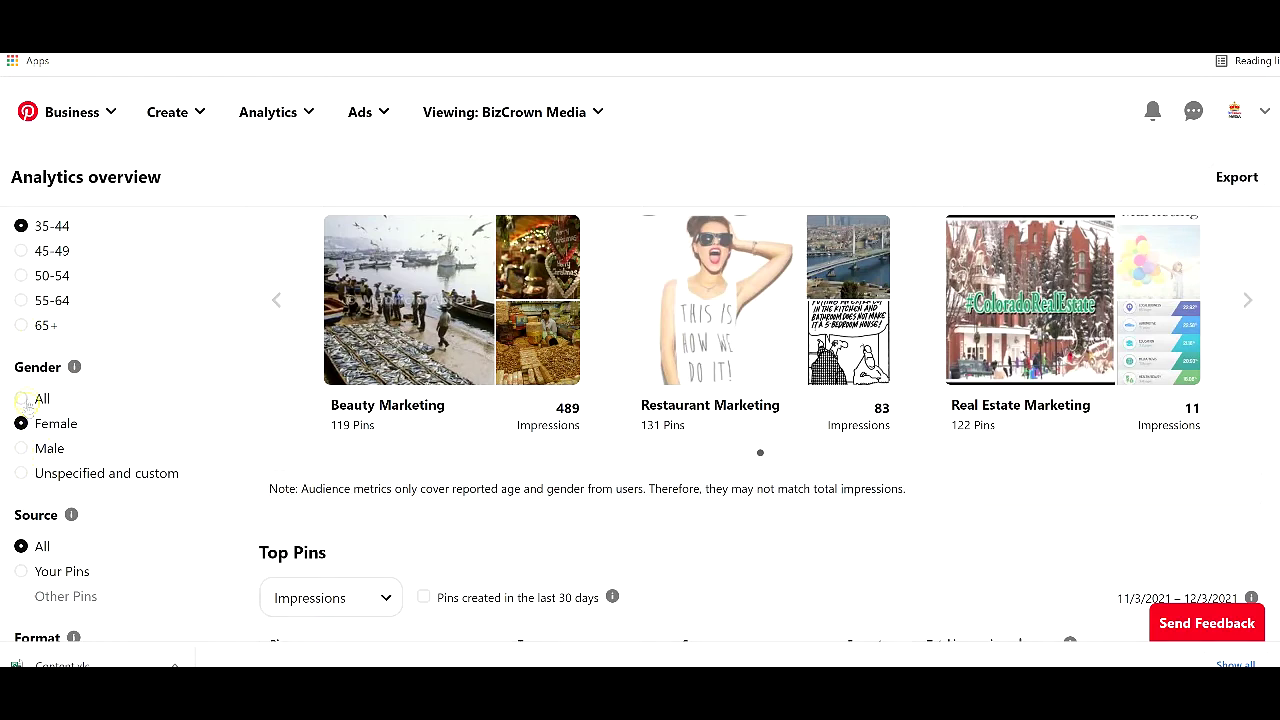
click(24, 473)
click(28, 448)
scroll(95, 430, down, 5)
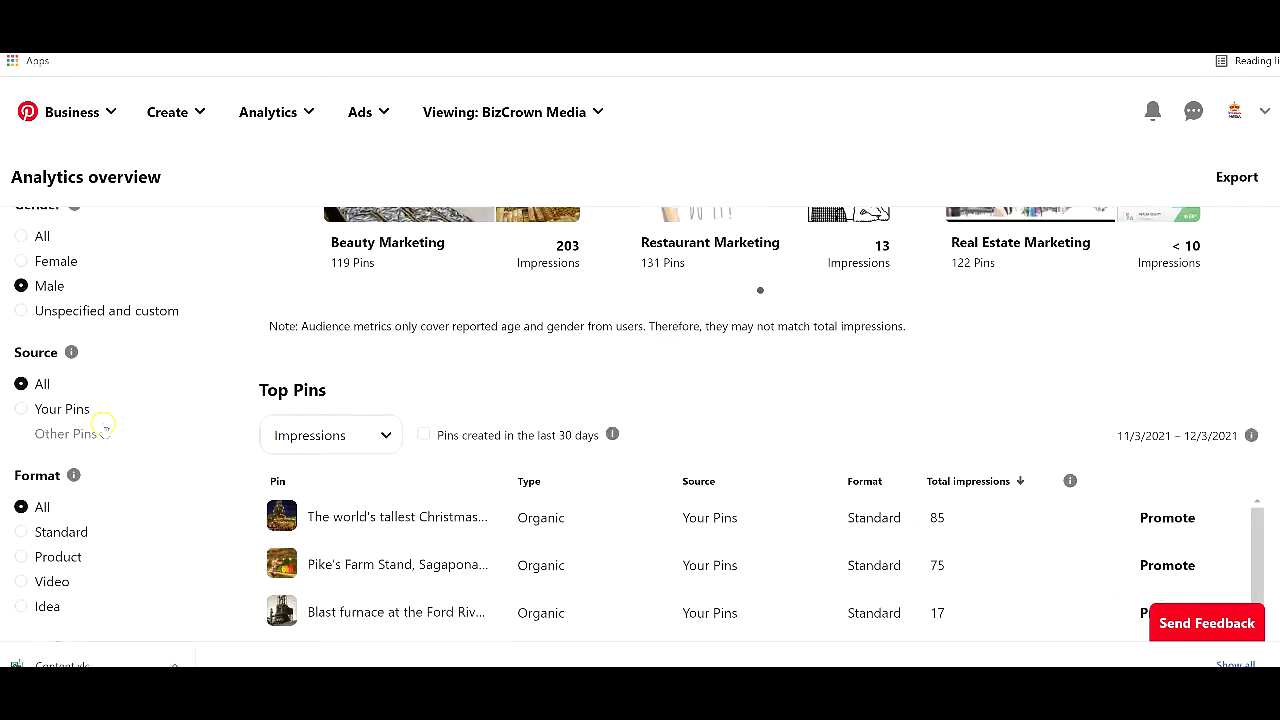
Step: Try the Idea and Video formats, set the Format filter to Standard, and include saved Pins in the data
scroll(105, 429, up, 2)
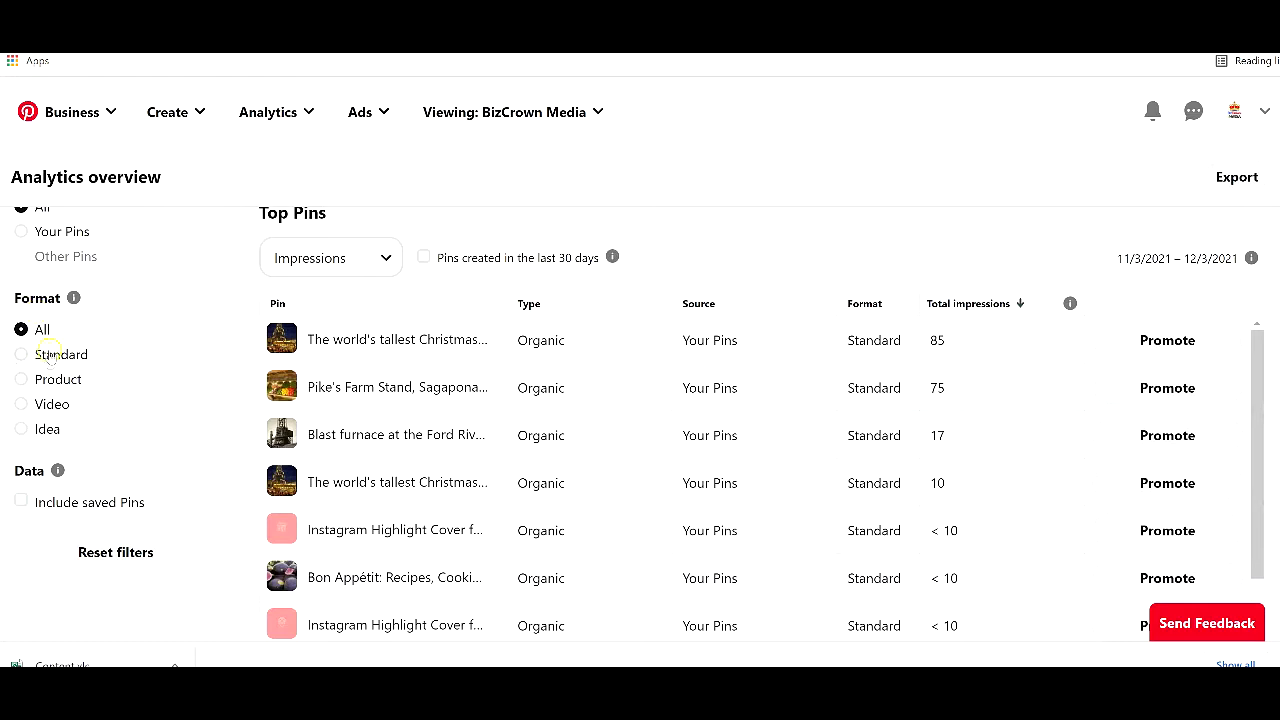
click(22, 431)
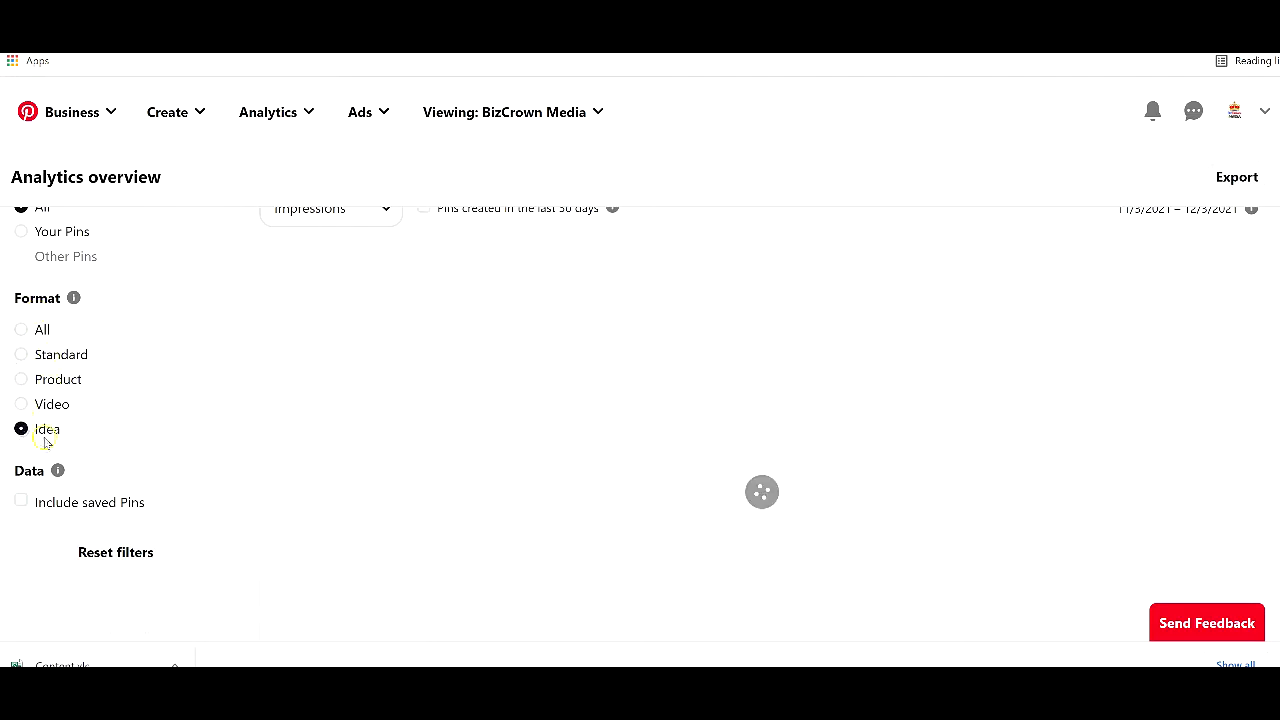
click(22, 403)
click(22, 356)
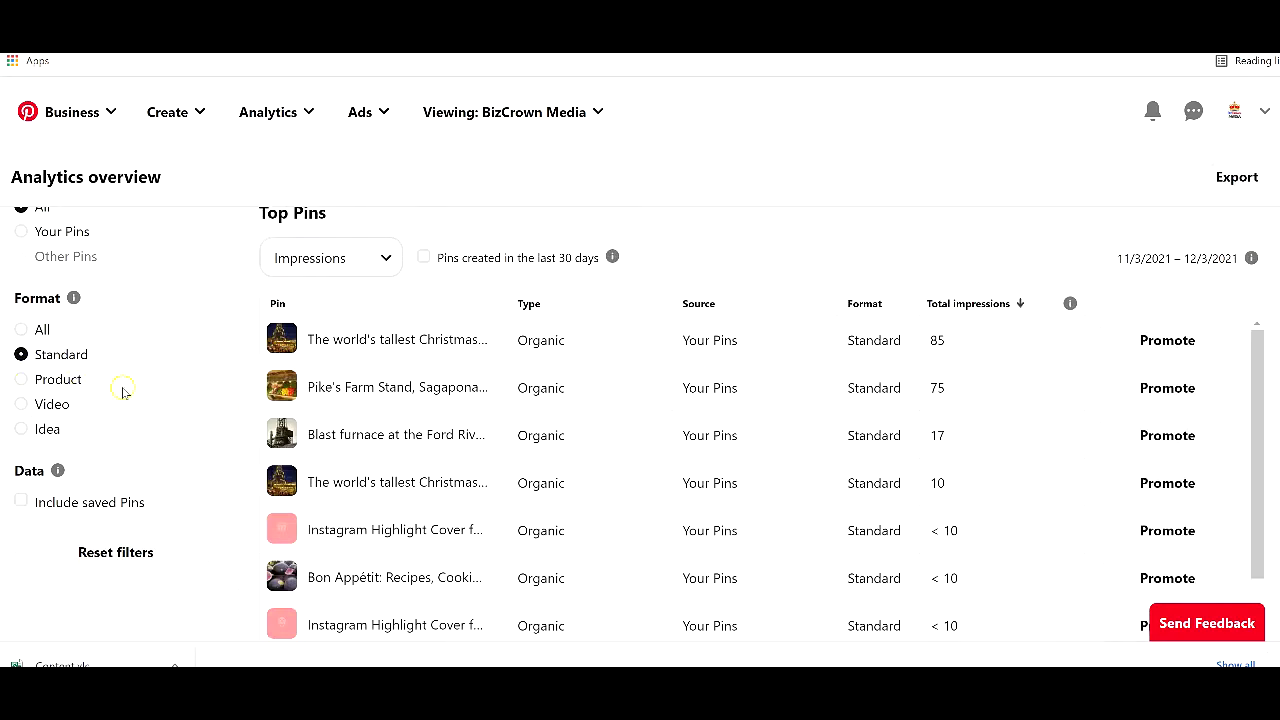
click(21, 503)
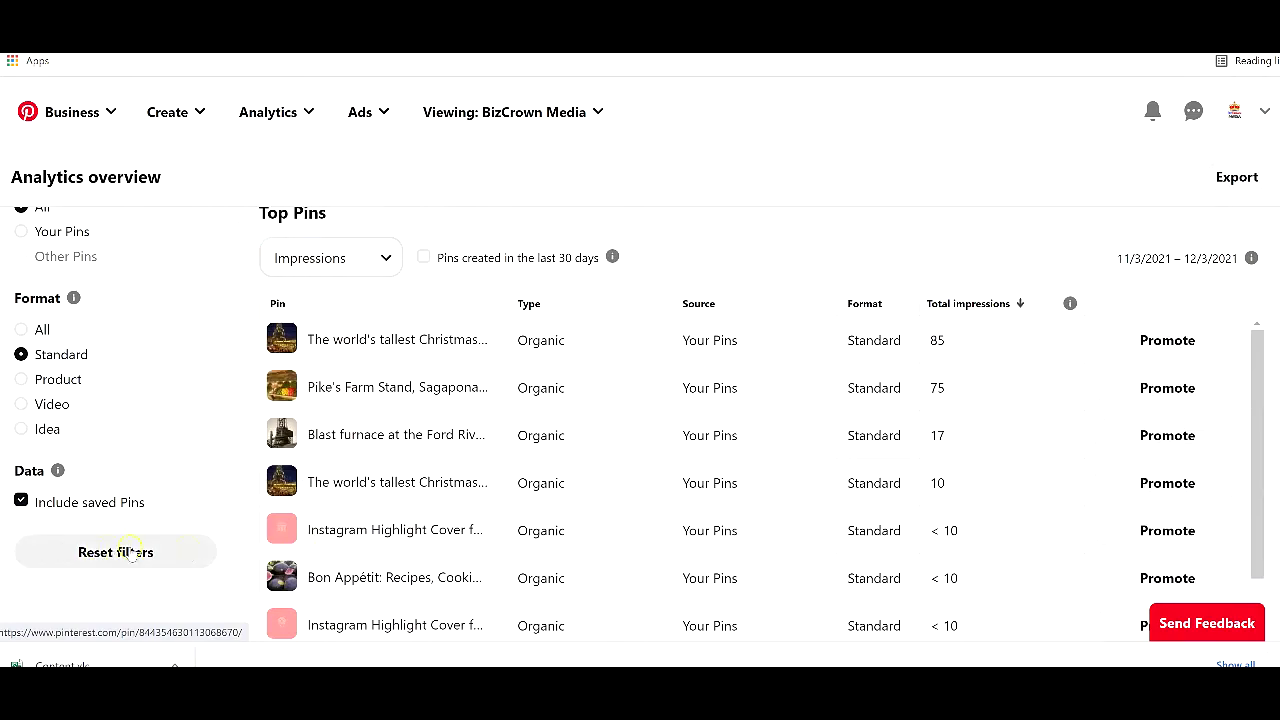
scroll(571, 397, down, 3)
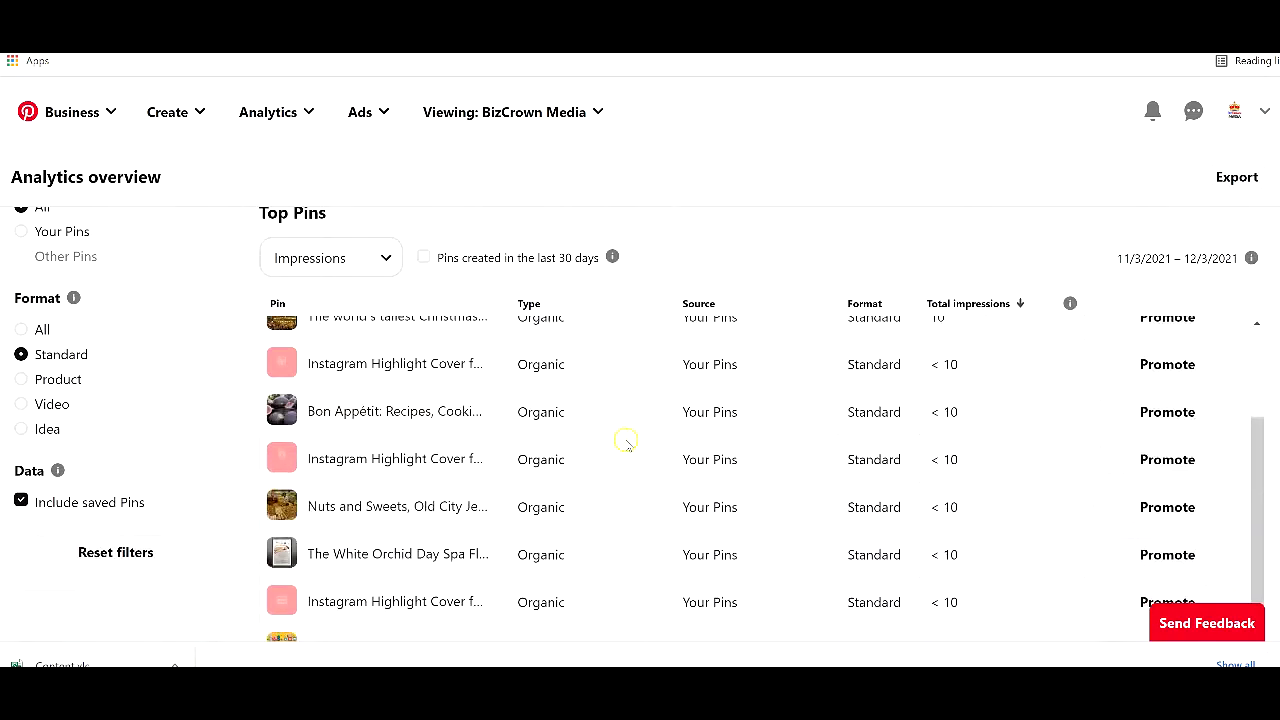
Step: Look through the Top Pins table and compare the impressions of the listed Pins
scroll(1003, 510, down, 3)
scroll(980, 420, up, 5)
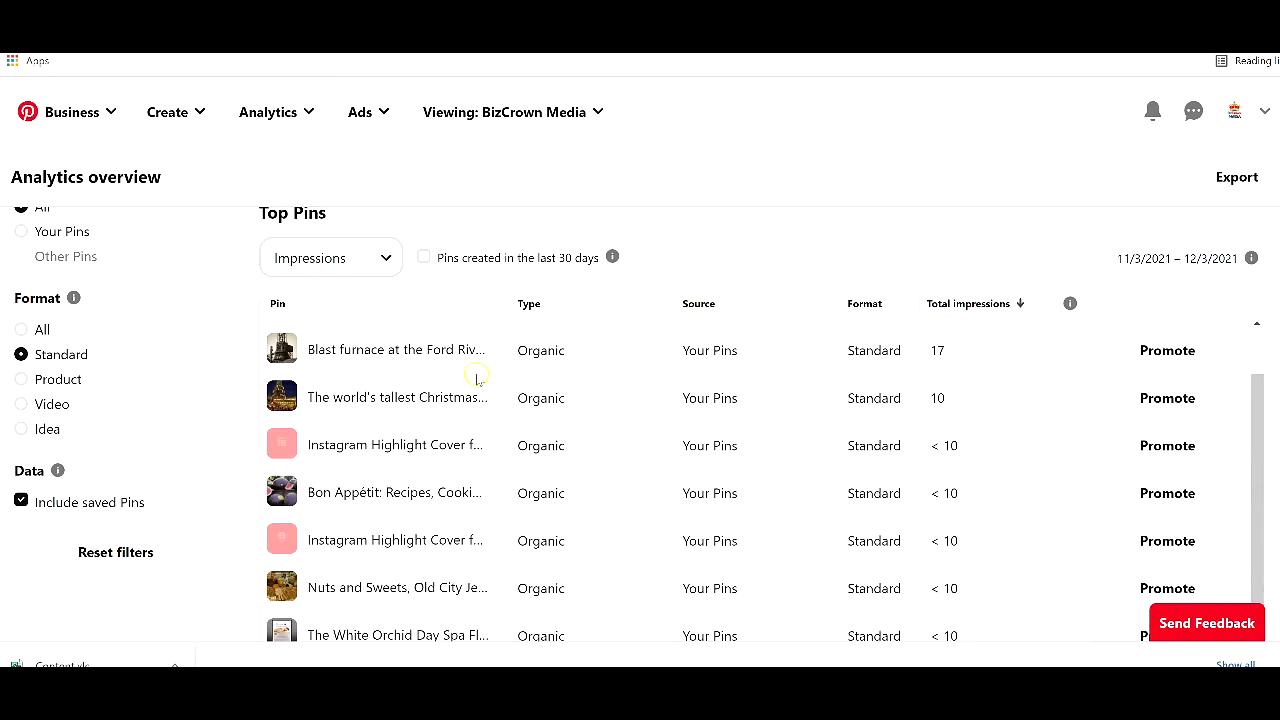
scroll(710, 423, down, 10)
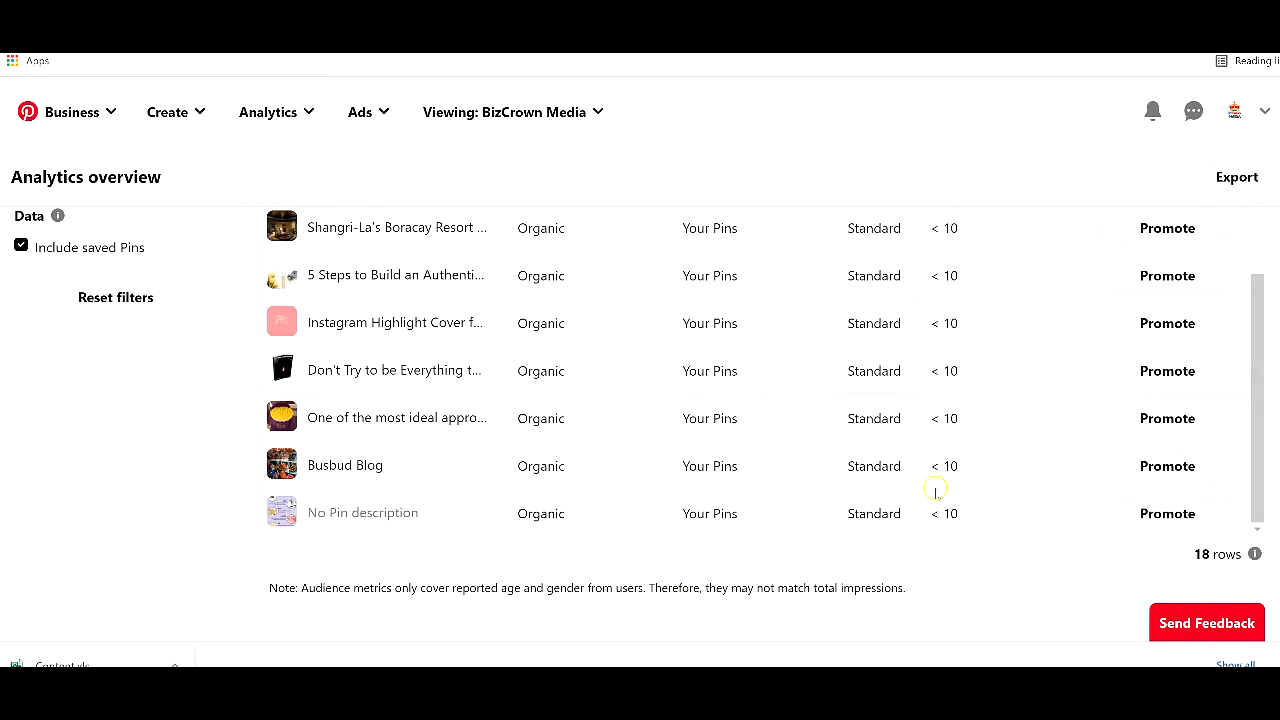
scroll(411, 429, up, 5)
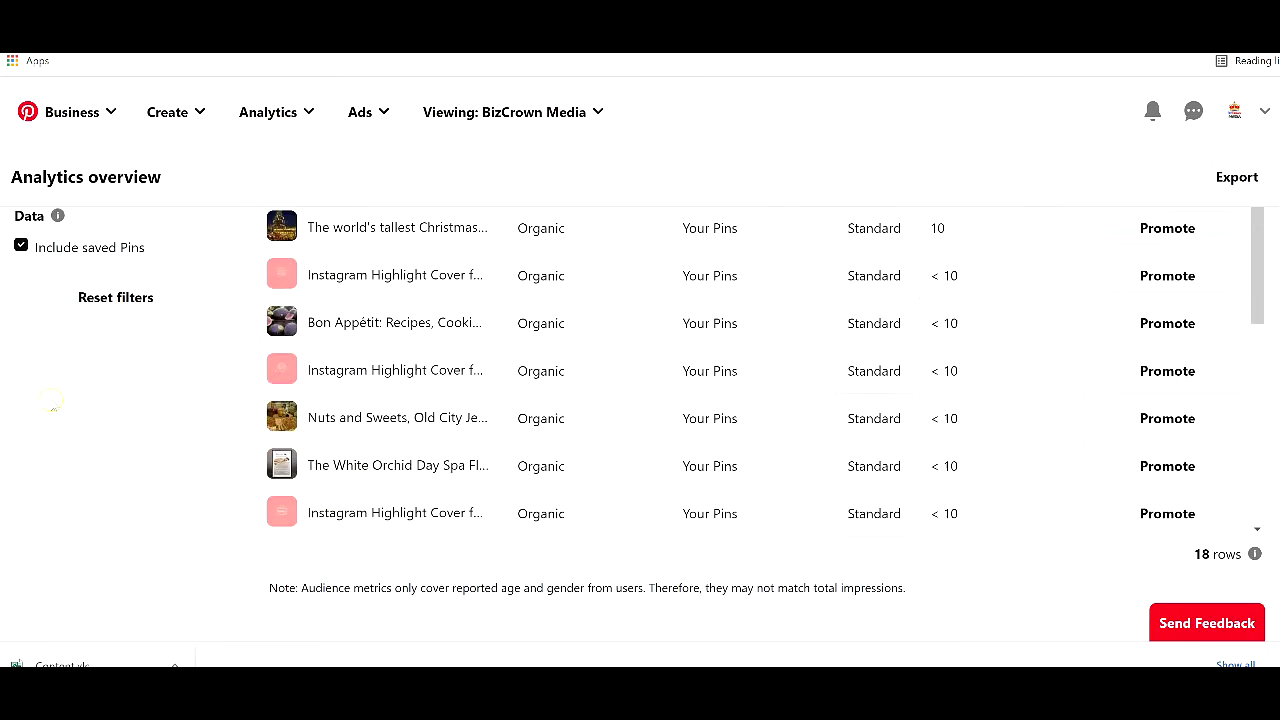
Step: Reset all overview filters and check the headline metrics for the unfiltered data
click(115, 297)
scroll(761, 408, up, 3)
scroll(761, 408, up, 10)
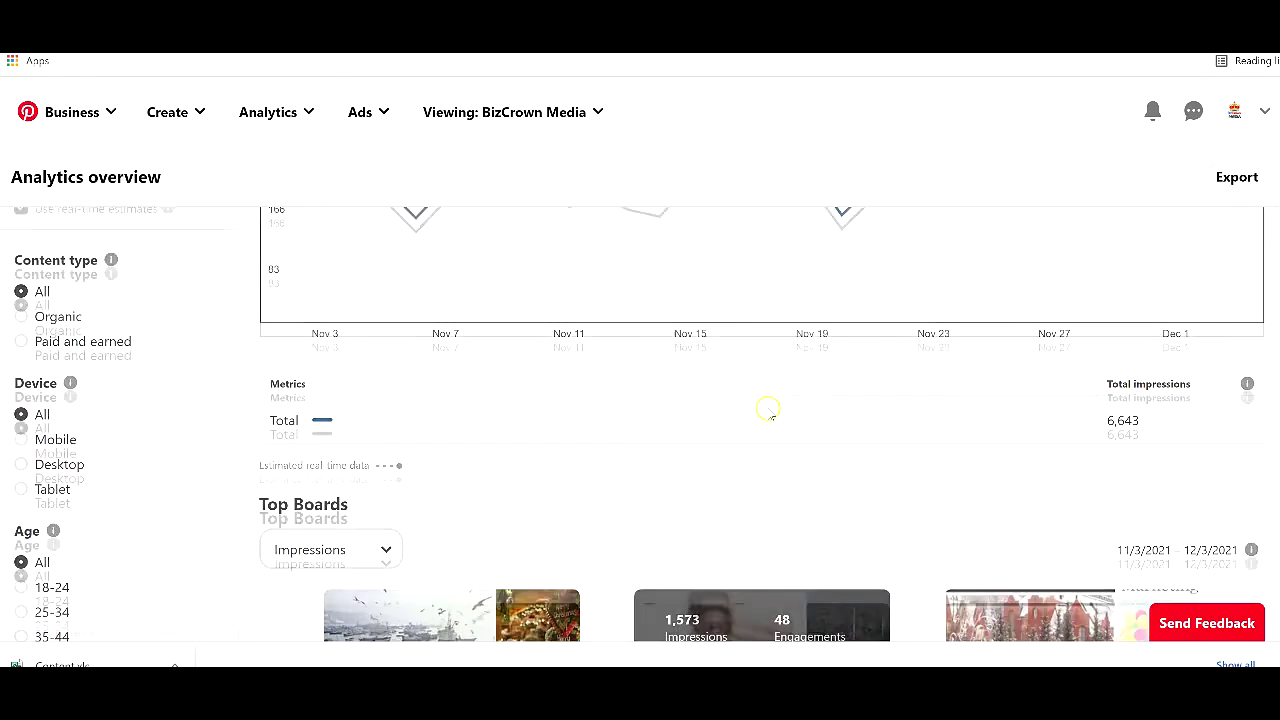
scroll(770, 412, up, 1)
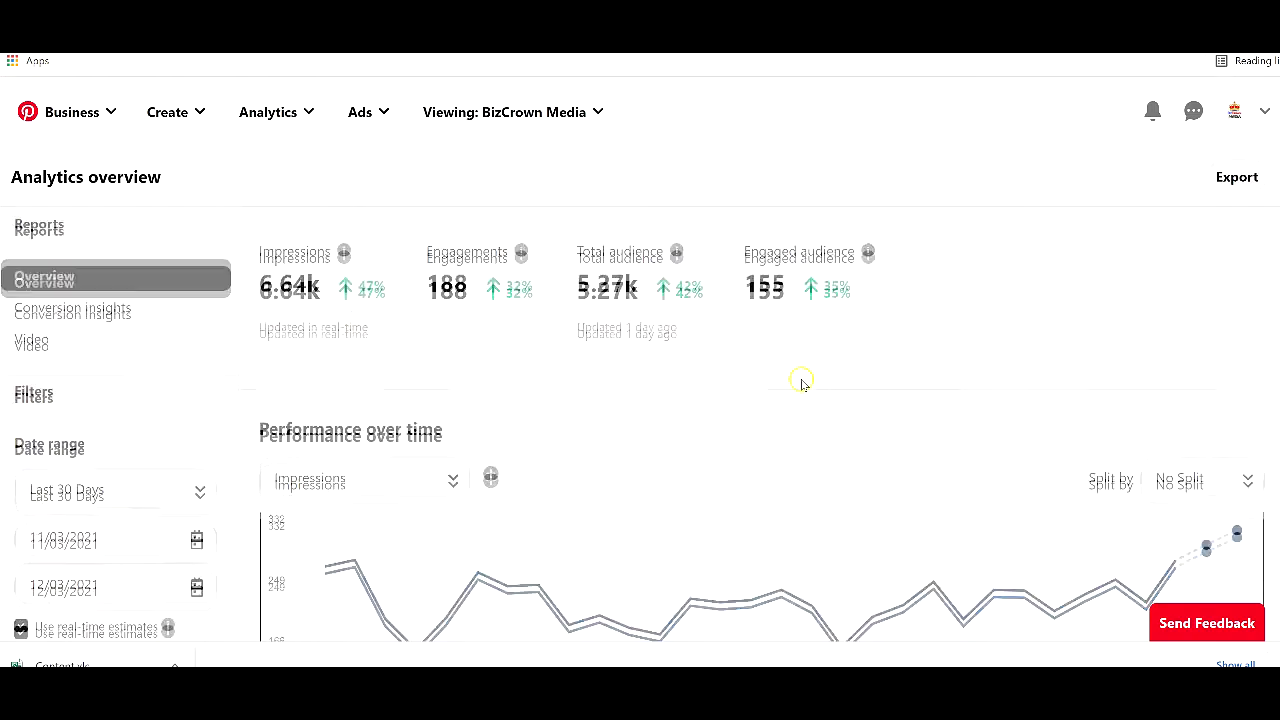
scroll(803, 385, down, 6)
scroll(812, 350, up, 6)
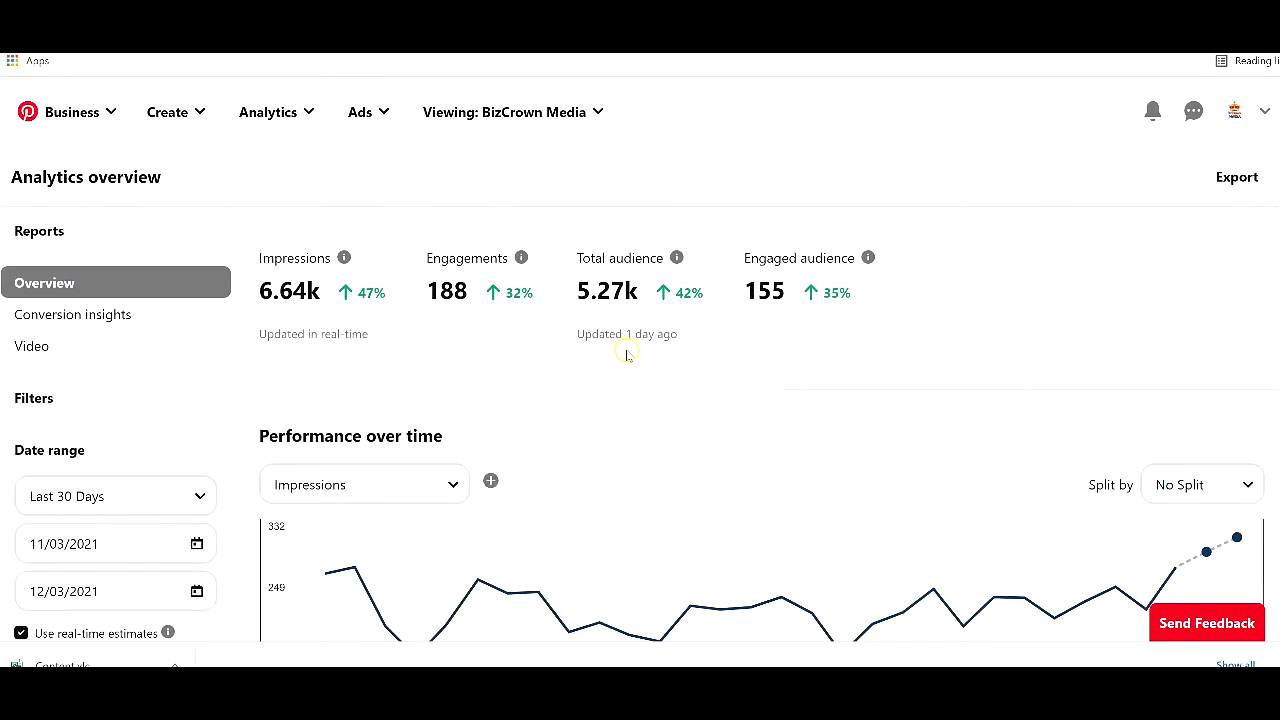
Step: Review the available metrics and Split by options of the Performance over time chart
scroll(626, 355, down, 2)
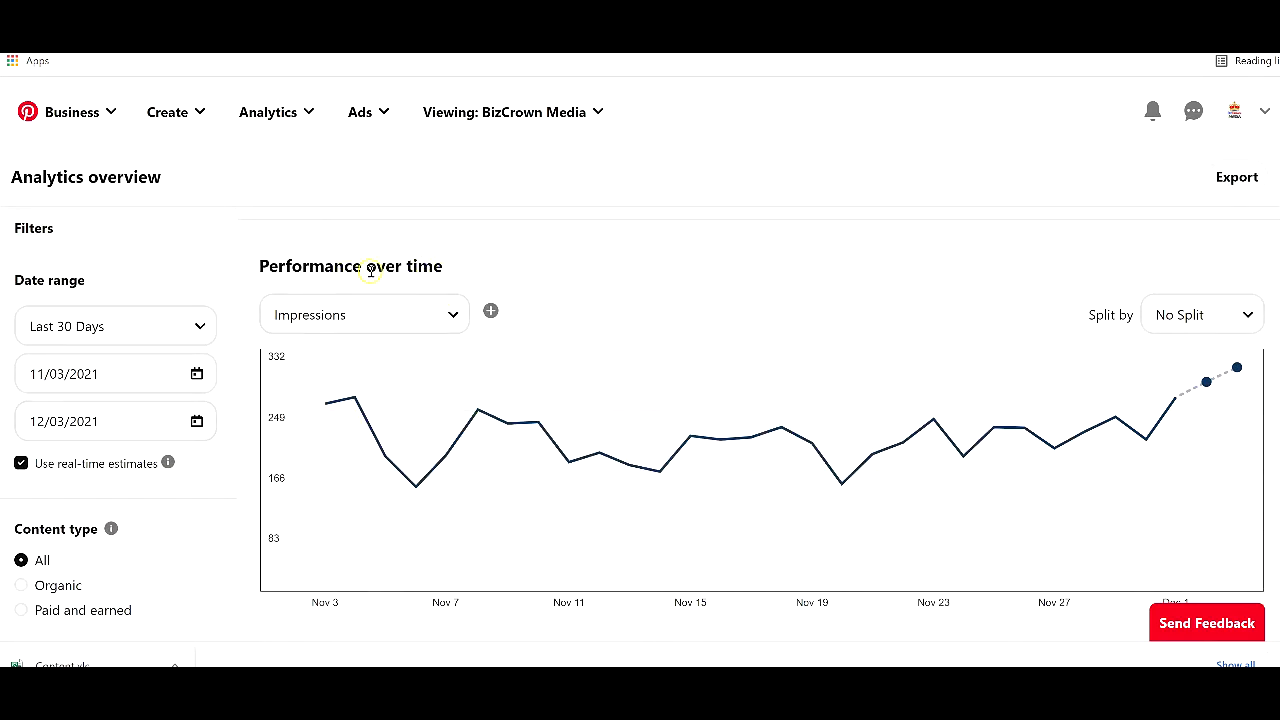
click(456, 317)
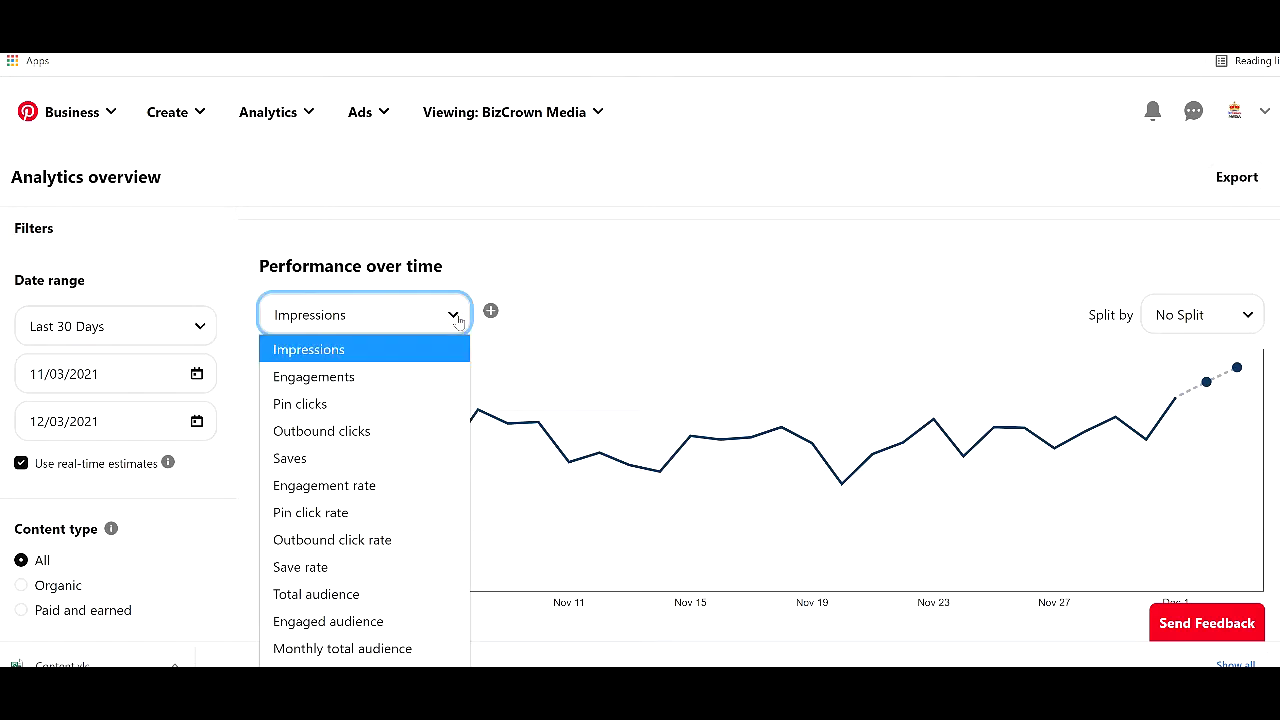
click(1240, 322)
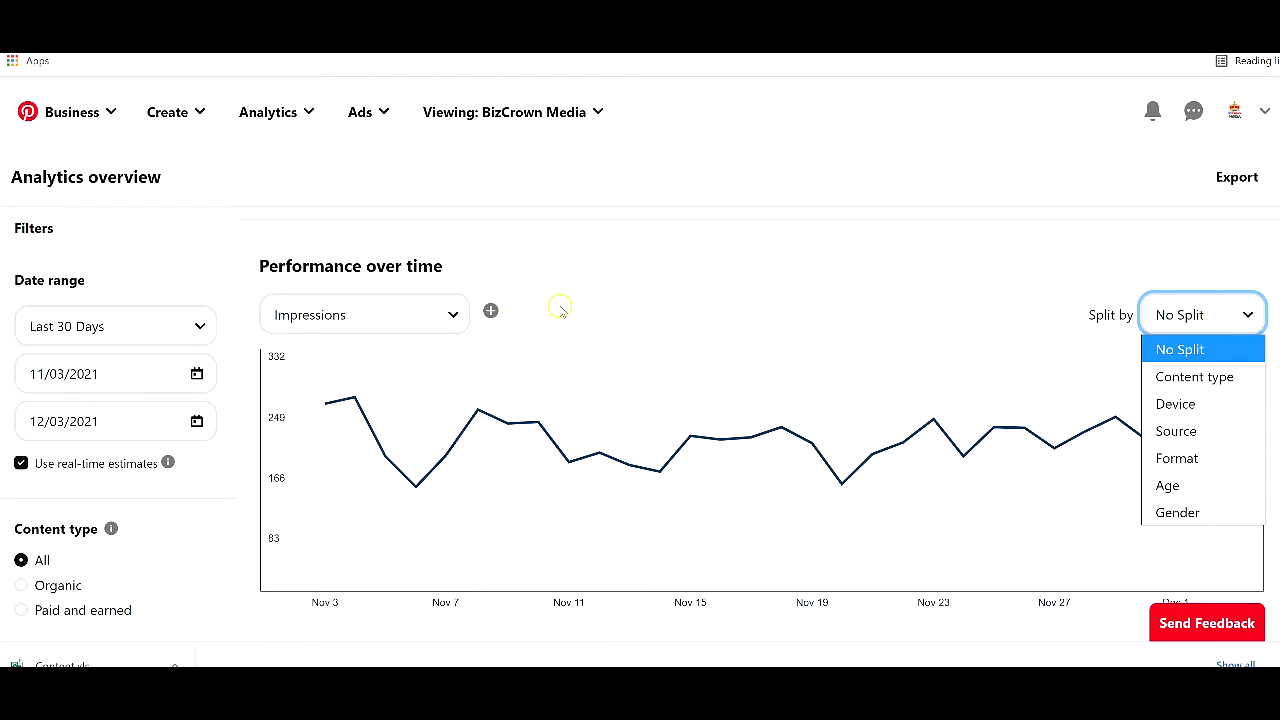
scroll(80, 561, down, 1)
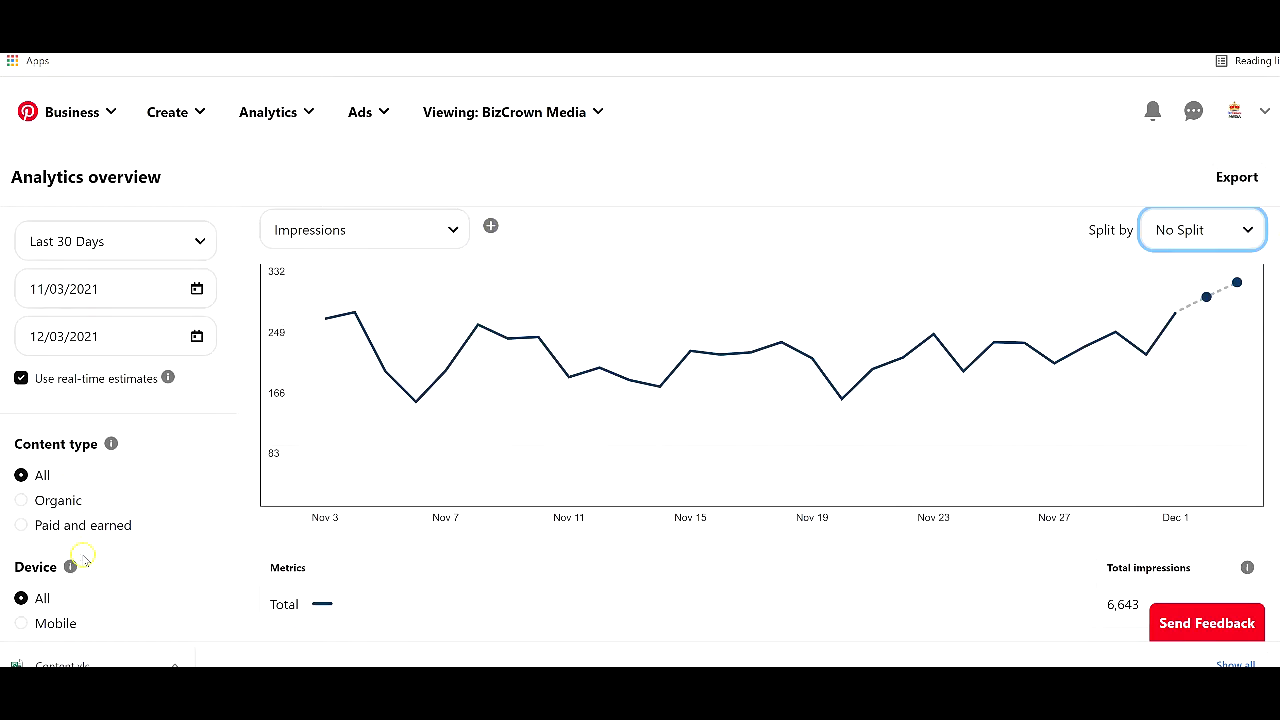
Step: Set the Device filter to Desktop and check the Performance over time chart
scroll(80, 563, down, 2)
scroll(80, 563, up, 2)
scroll(80, 590, down, 1)
click(27, 566)
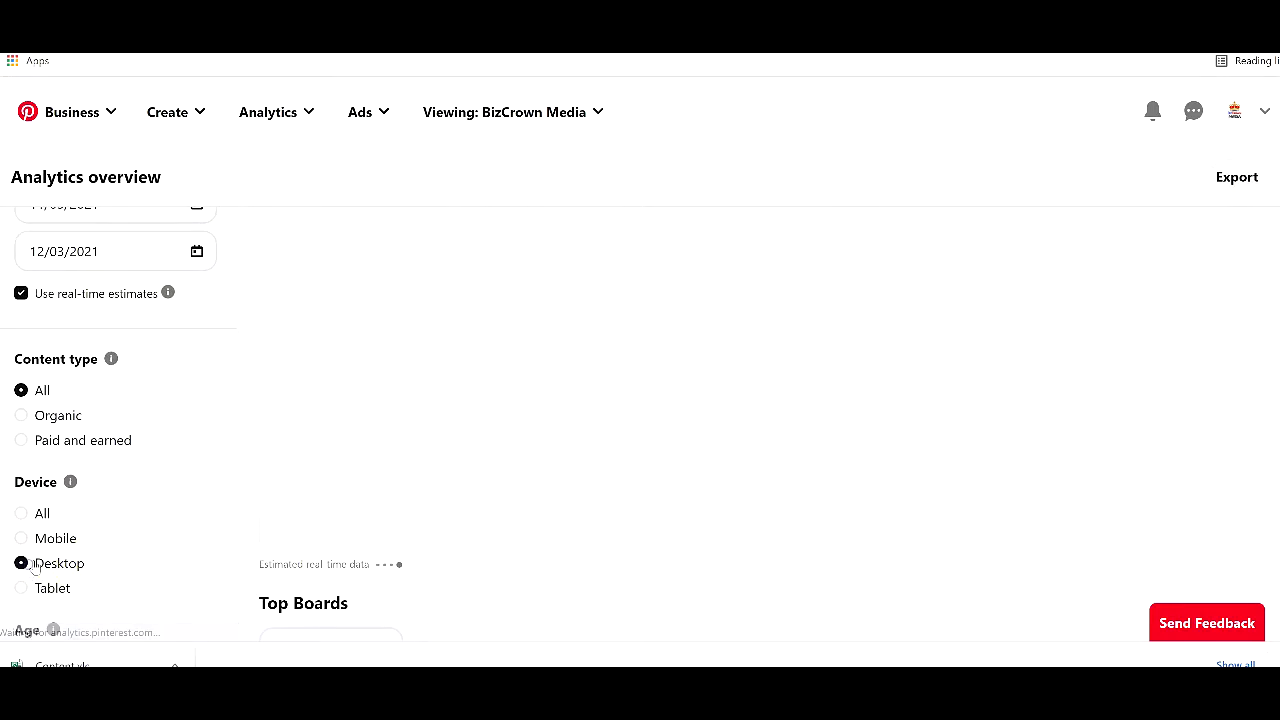
scroll(480, 499, up, 2)
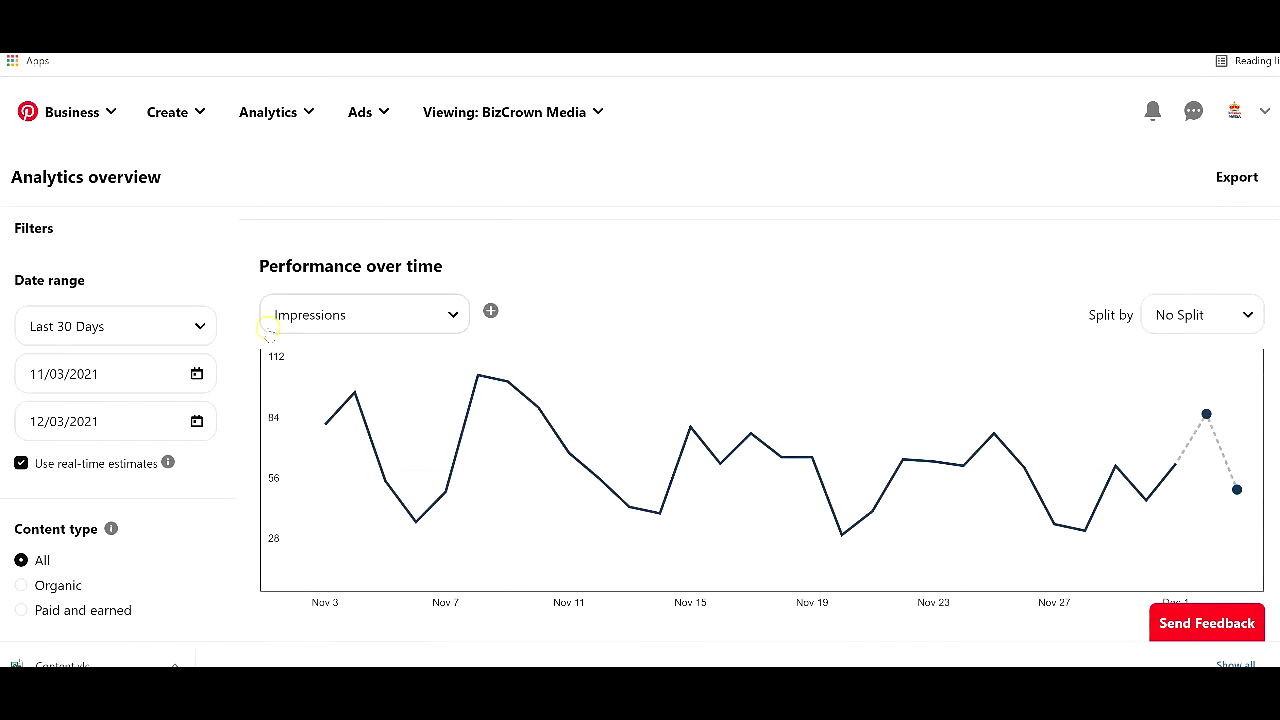
Step: Plot Engagements in the Performance over time chart for Desktop
click(452, 314)
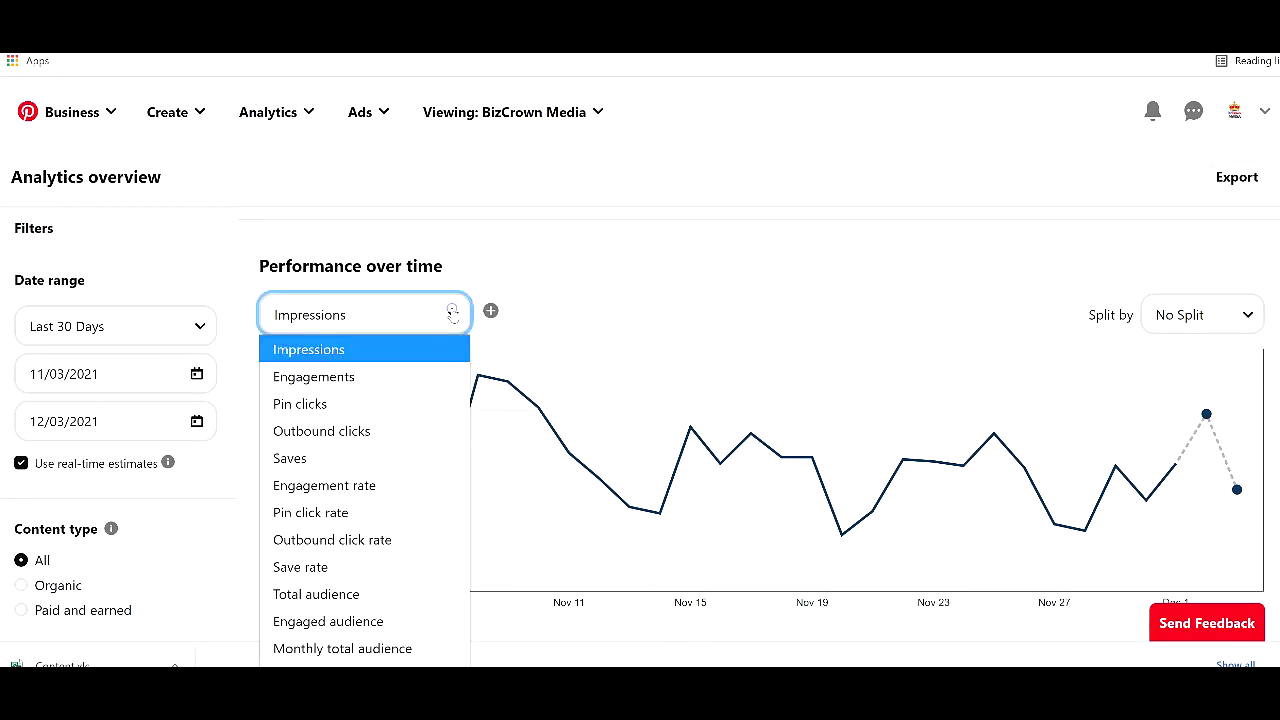
click(414, 378)
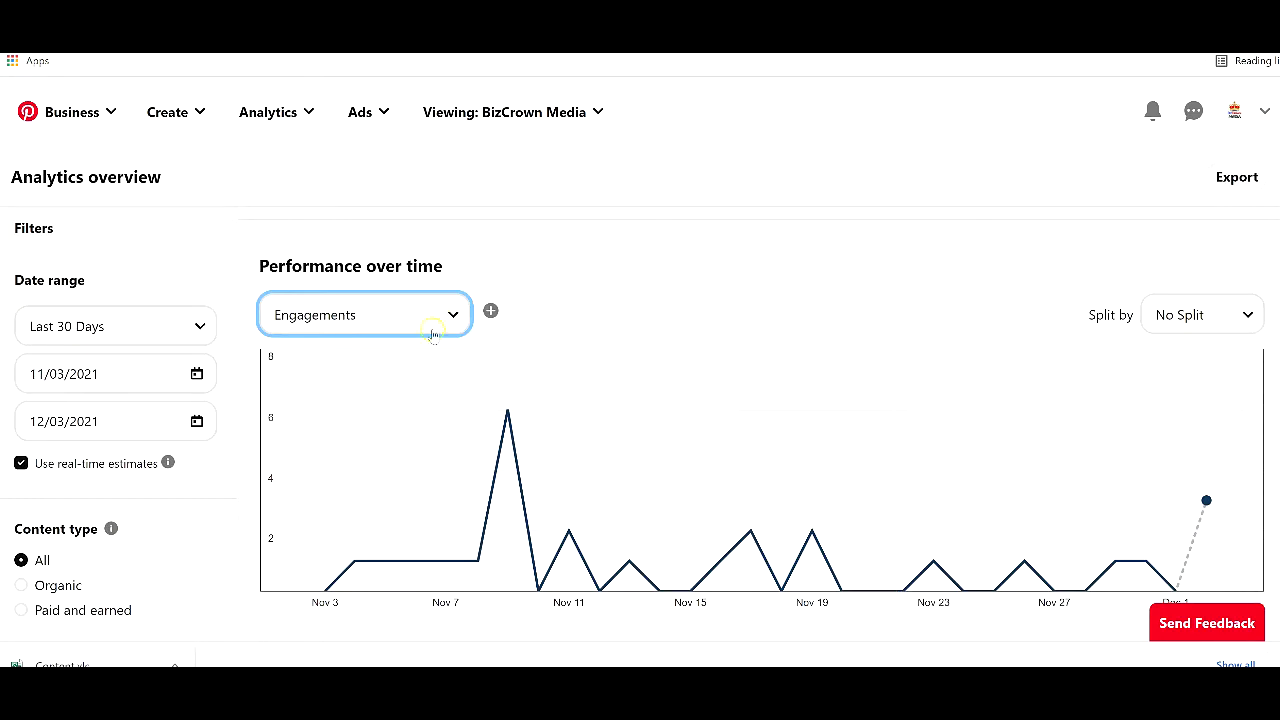
scroll(109, 486, down, 2)
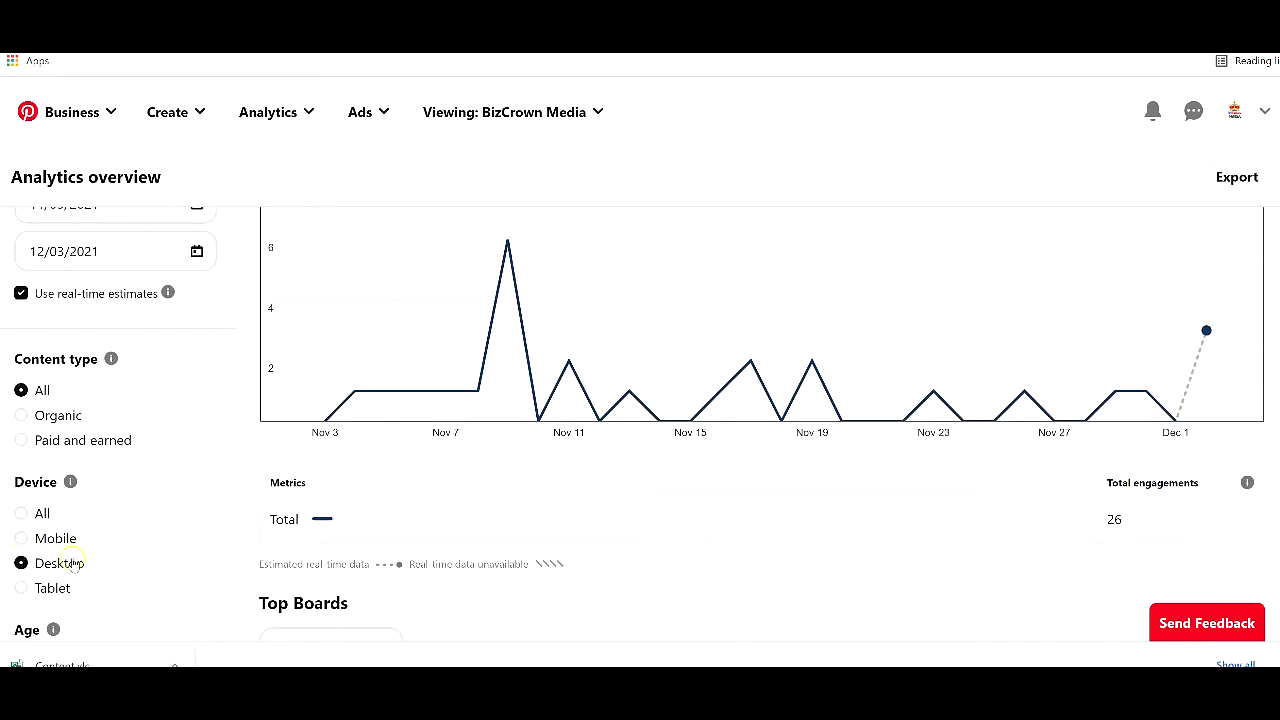
scroll(300, 540, up, 3)
Step: Plot Save rate and Outbound click rate for Desktop in the Performance over time chart, and switch back to Impressions
click(450, 410)
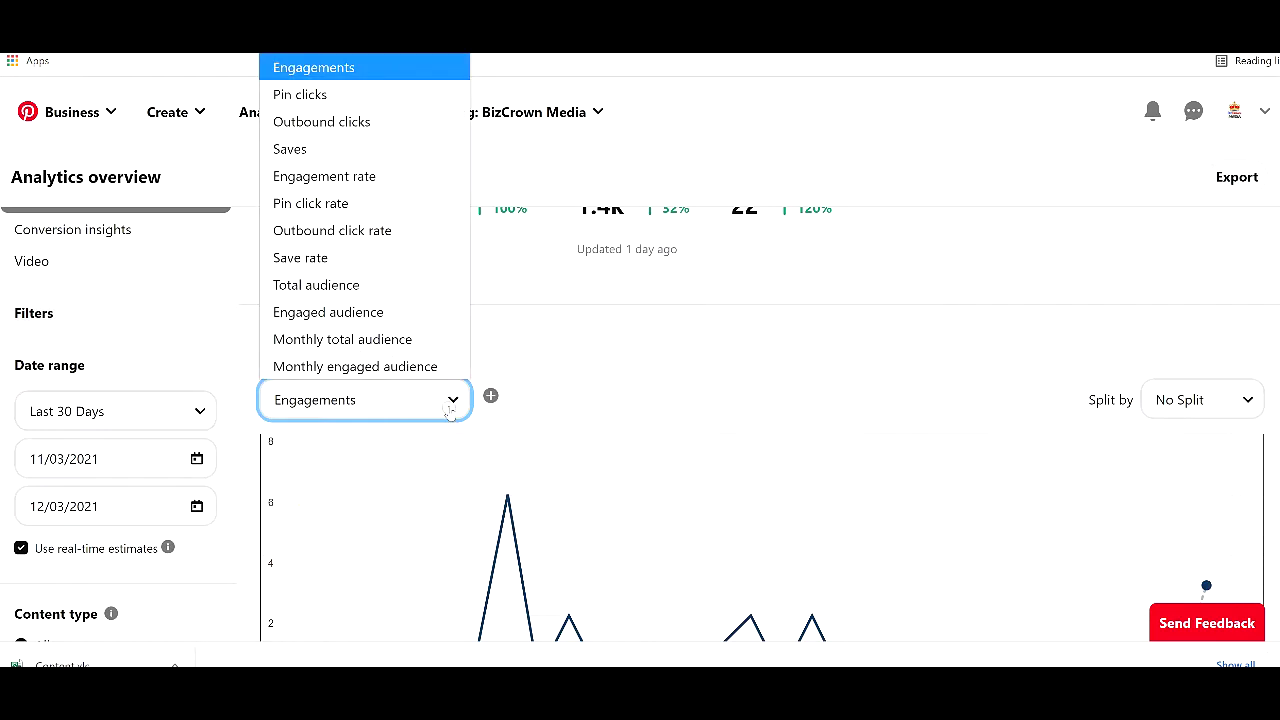
click(416, 258)
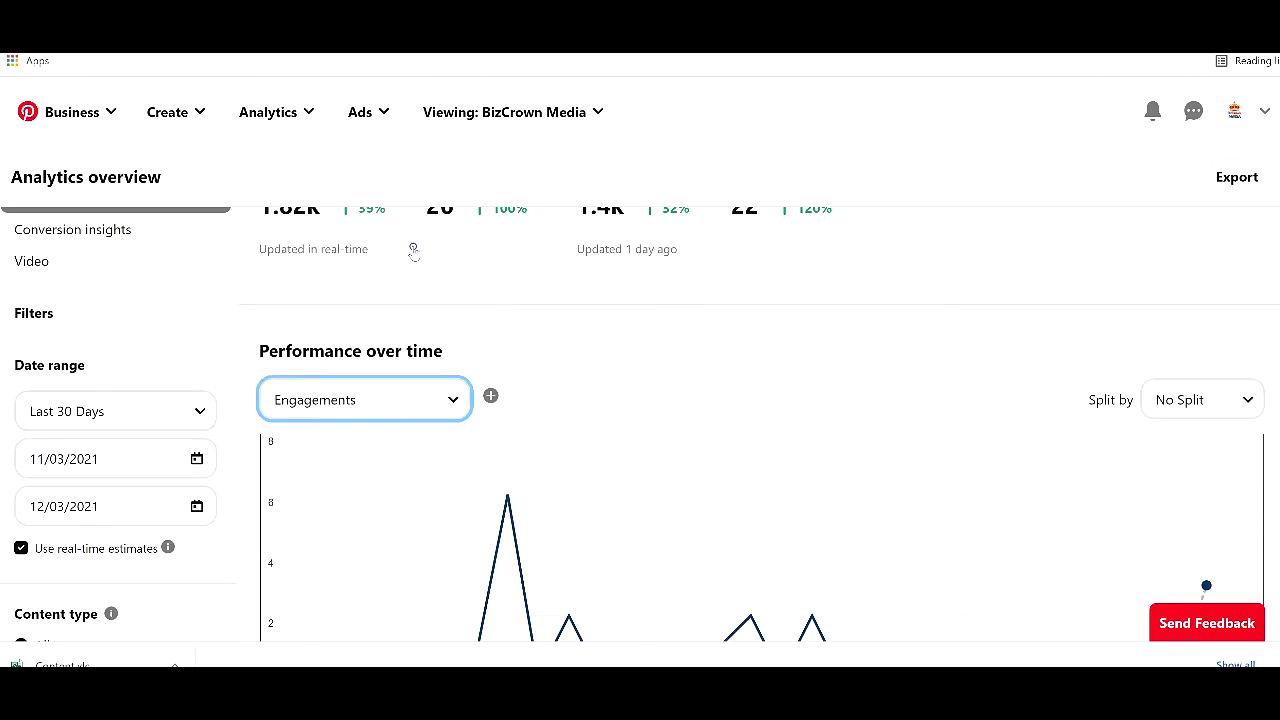
scroll(475, 465, down, 2)
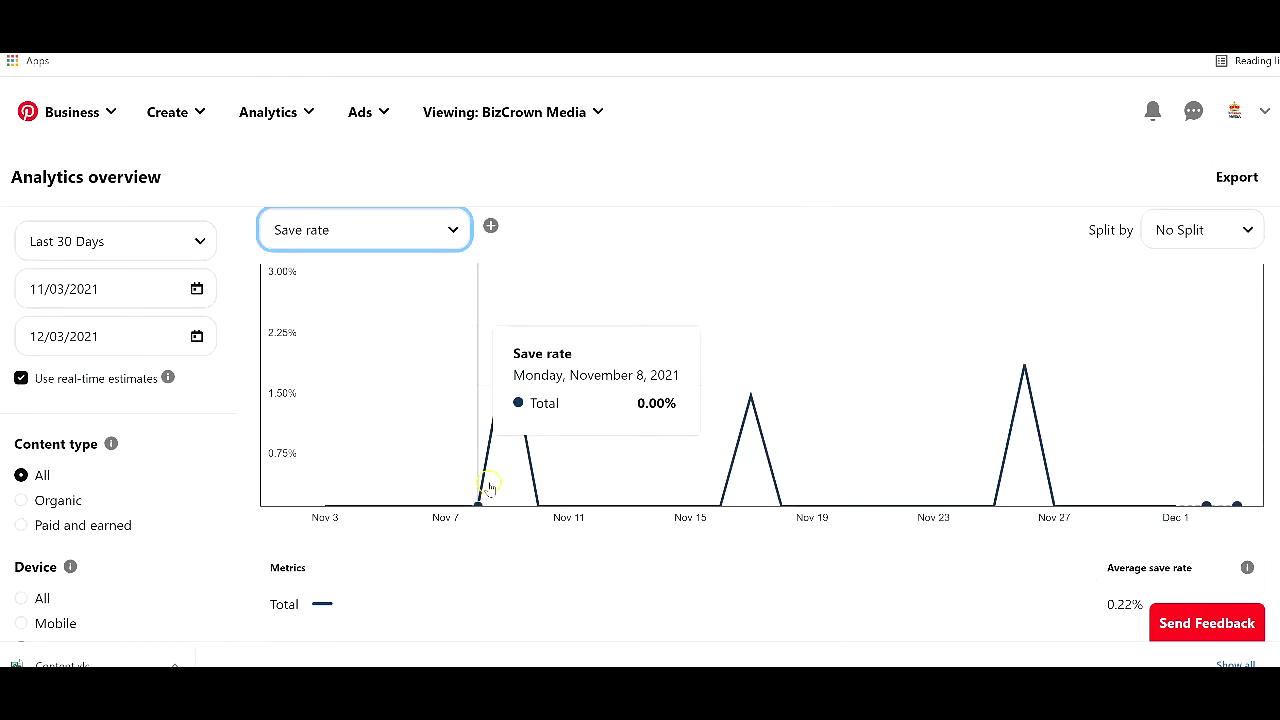
click(436, 236)
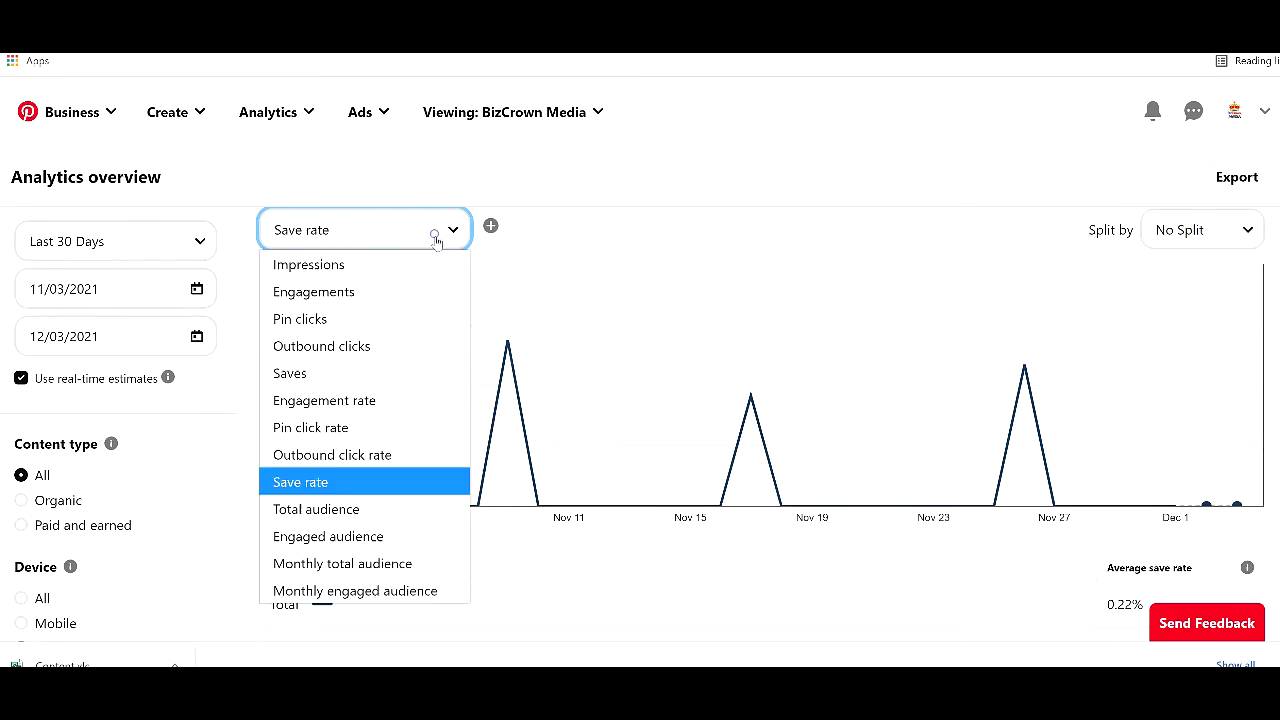
click(334, 452)
scroll(269, 529, down, 2)
click(88, 478)
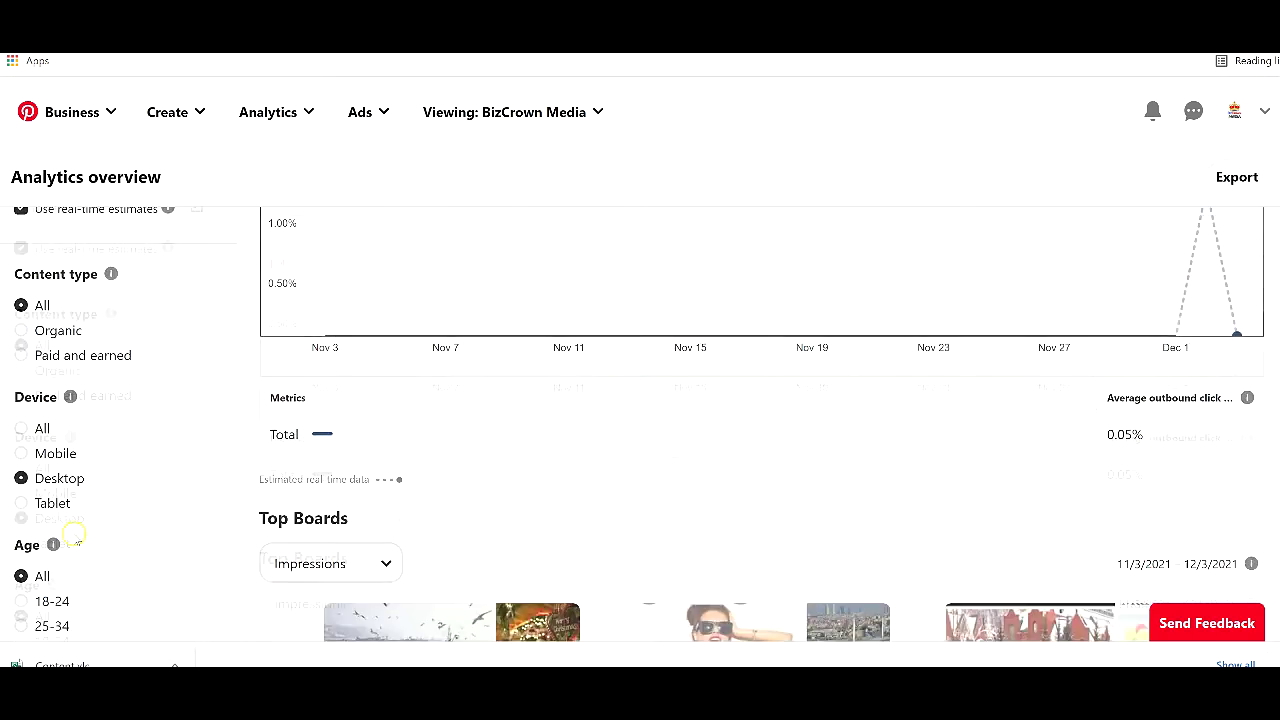
scroll(371, 449, up, 3)
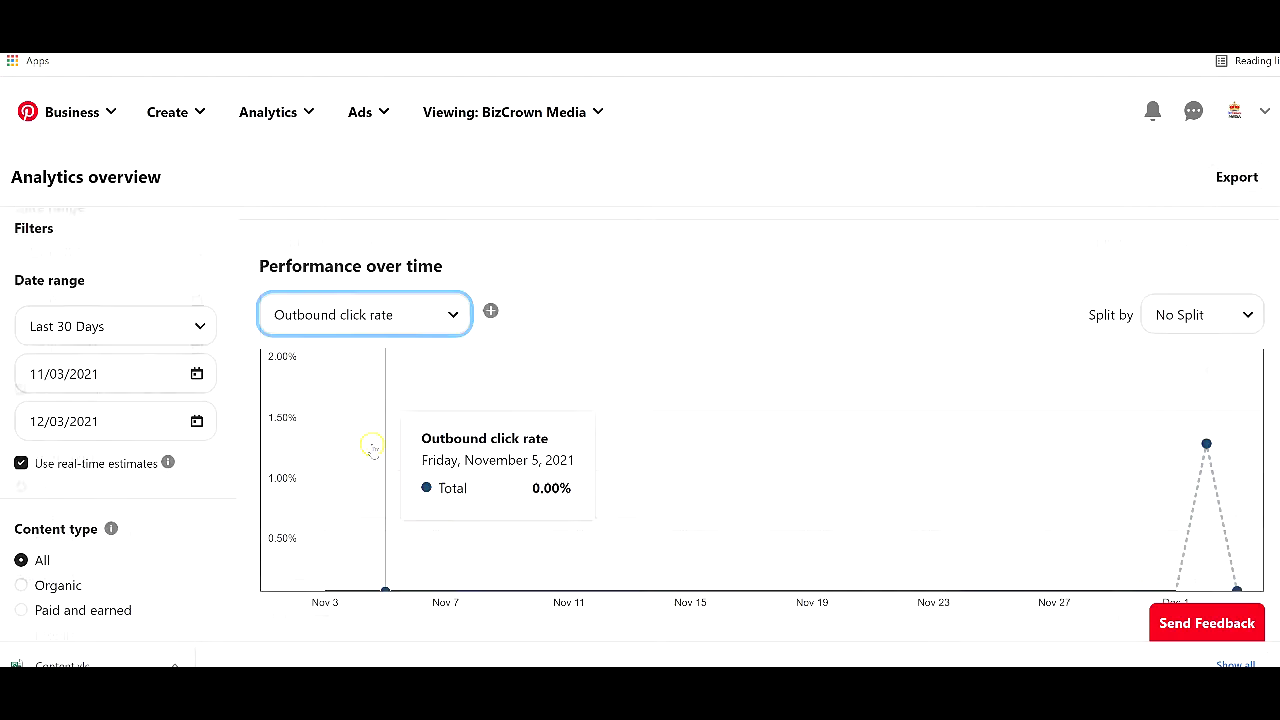
click(416, 313)
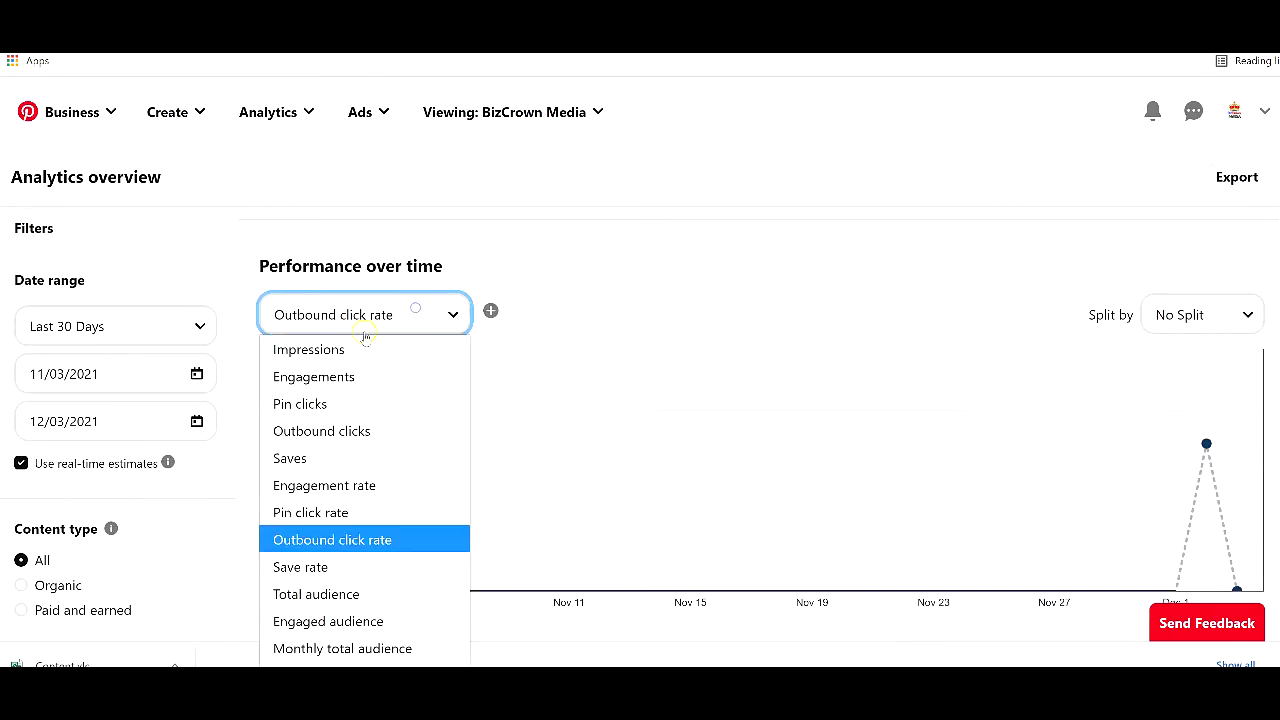
click(354, 346)
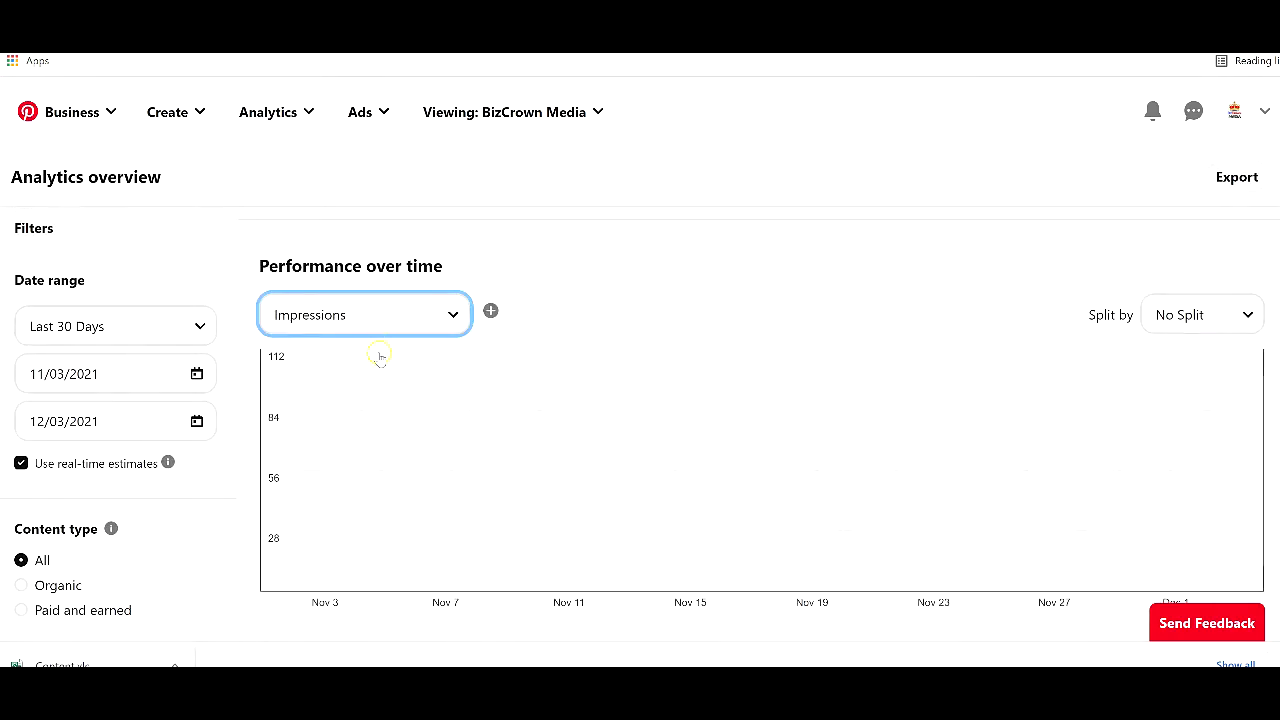
Step: Review the metric choices for Top Boards and for the Performance over time chart, leaving both on Impressions
scroll(486, 569, down, 5)
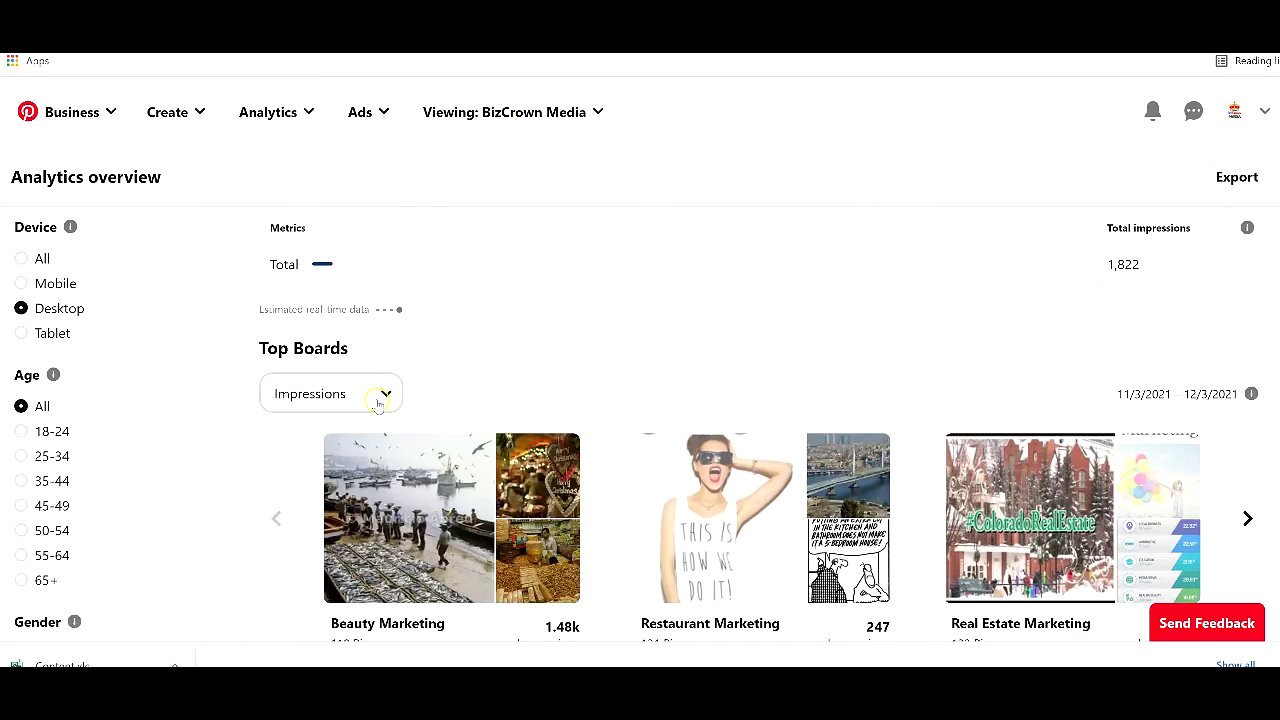
click(378, 402)
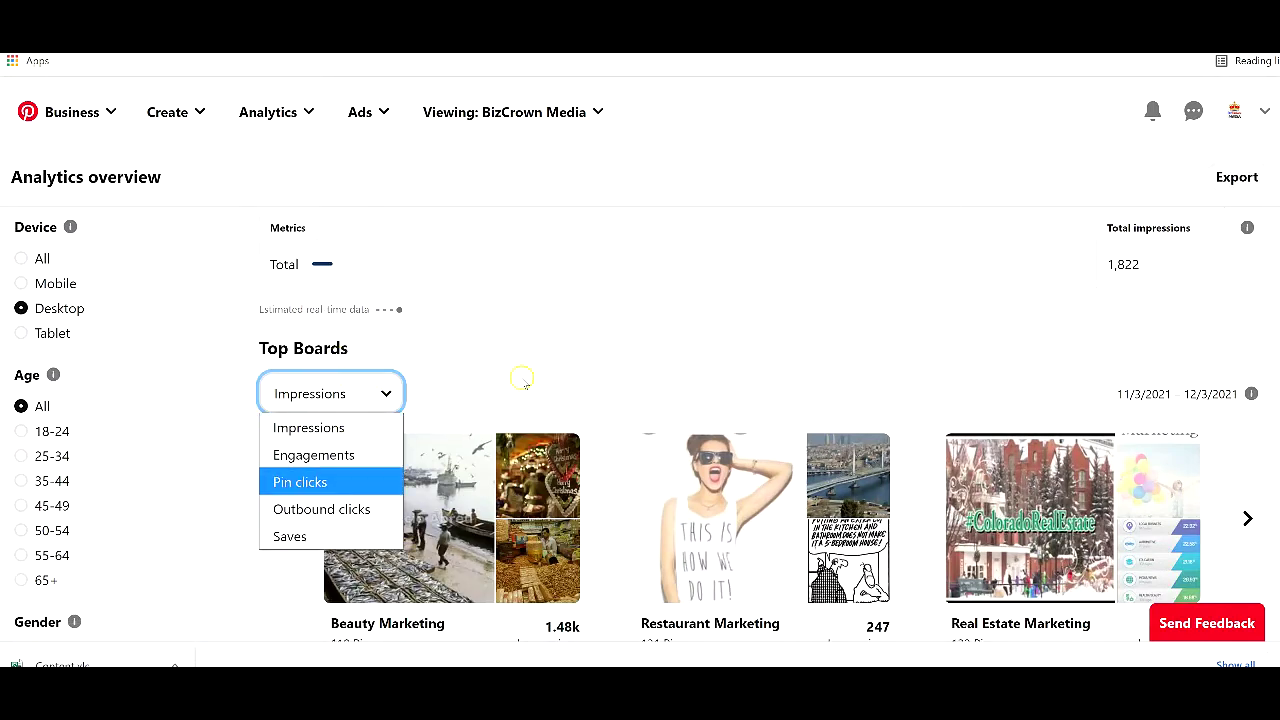
scroll(510, 378, up, 5)
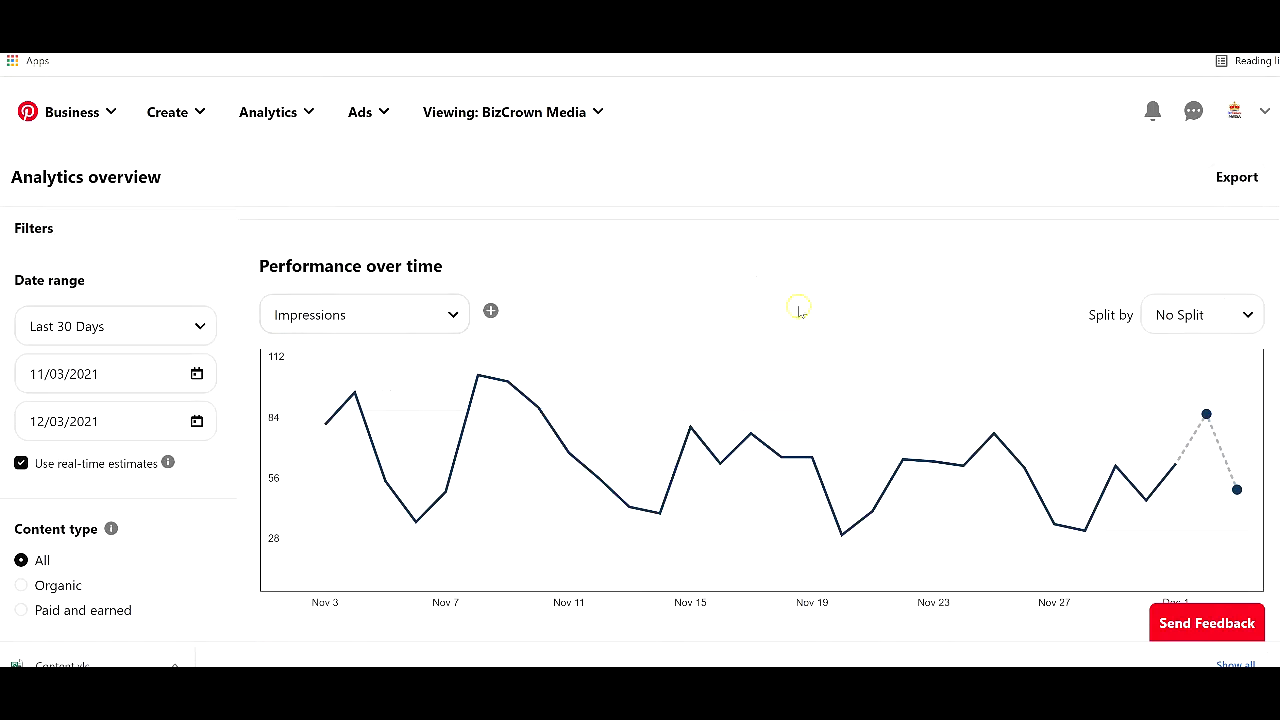
click(428, 325)
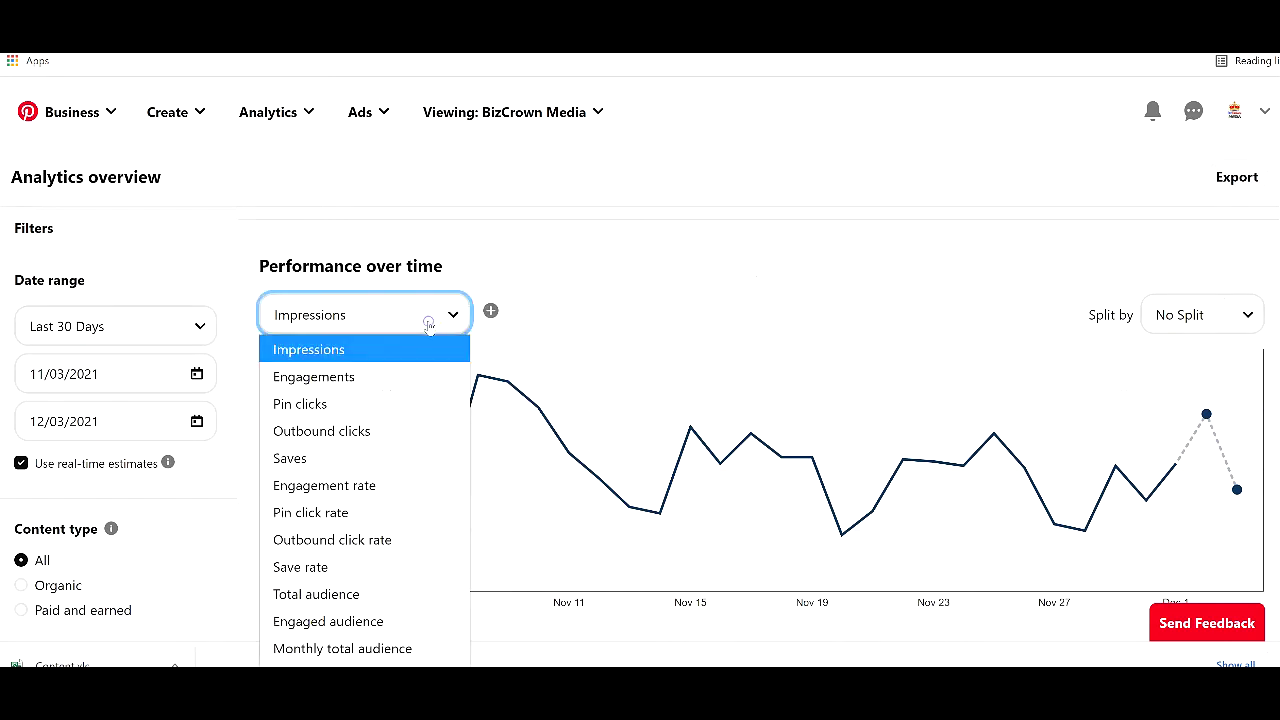
click(1037, 266)
Step: Split the Impressions chart by Device and inspect the Desktop line and its metrics
click(1192, 318)
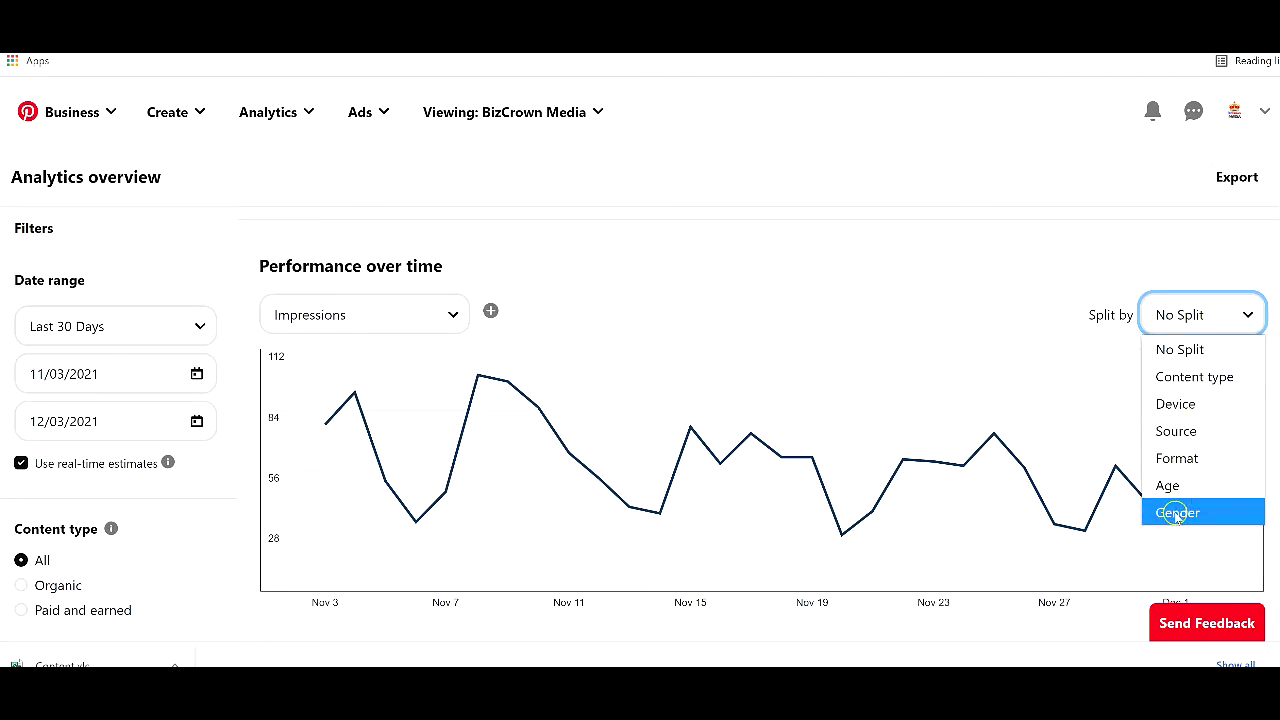
click(1176, 404)
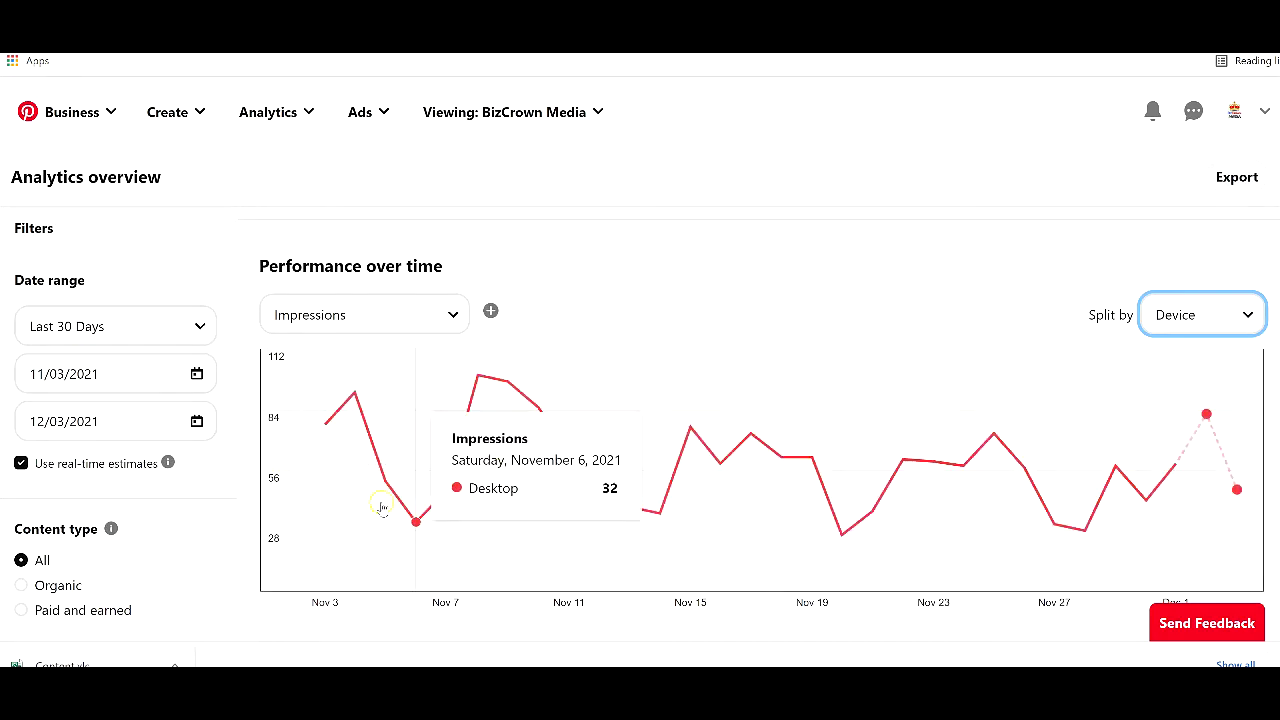
scroll(700, 440, down, 2)
scroll(600, 380, up, 1)
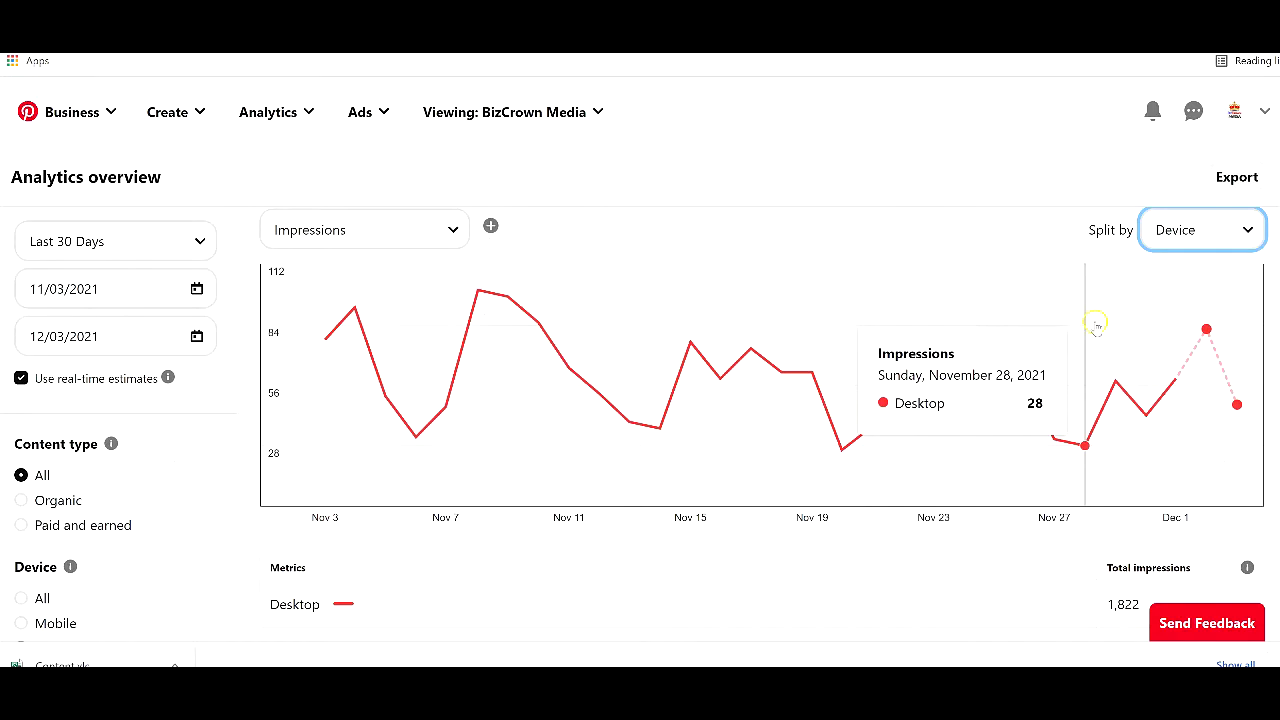
Step: Plot Engagements in the Performance over time chart, and try adding Impressions as a second metric before removing it
click(455, 229)
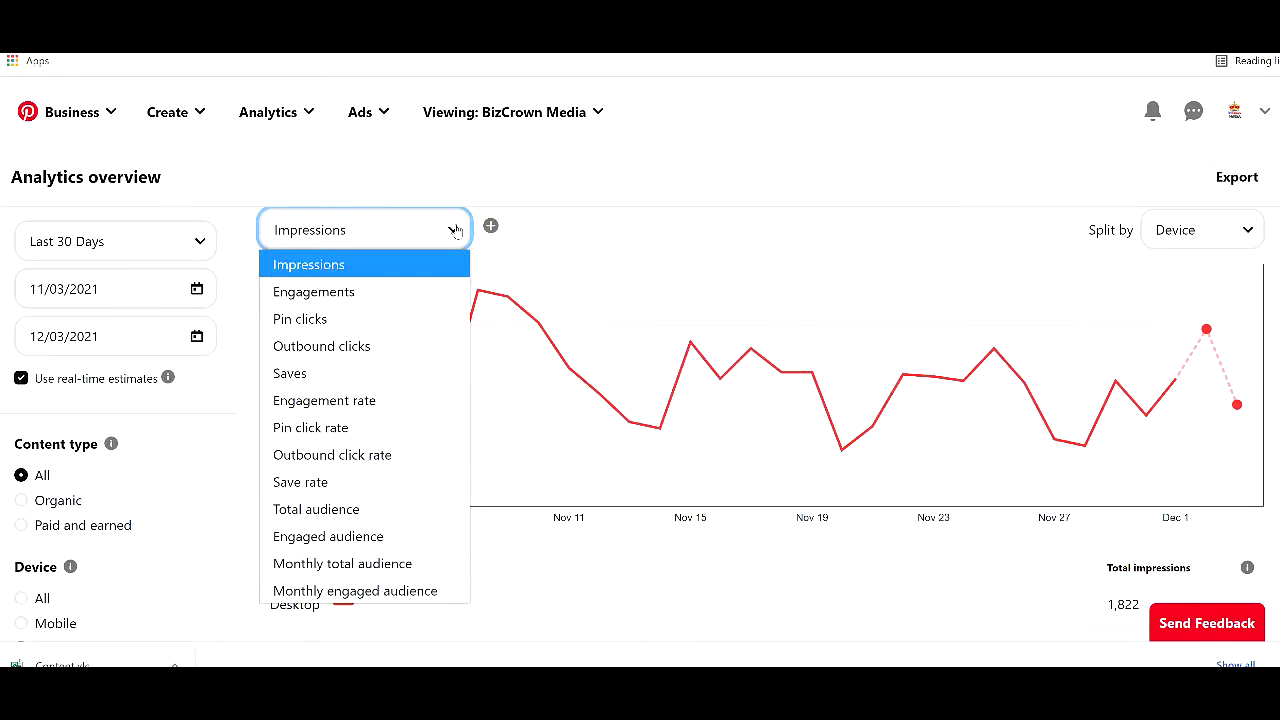
click(407, 292)
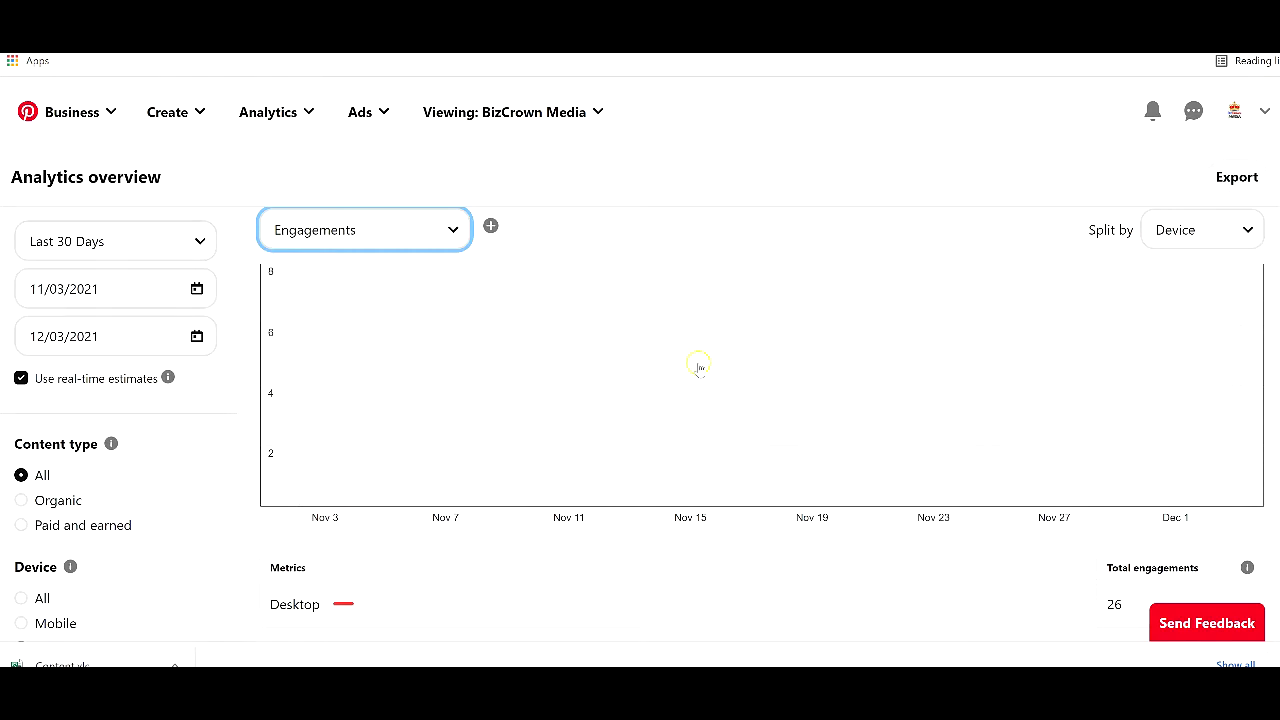
scroll(535, 247, up, 1)
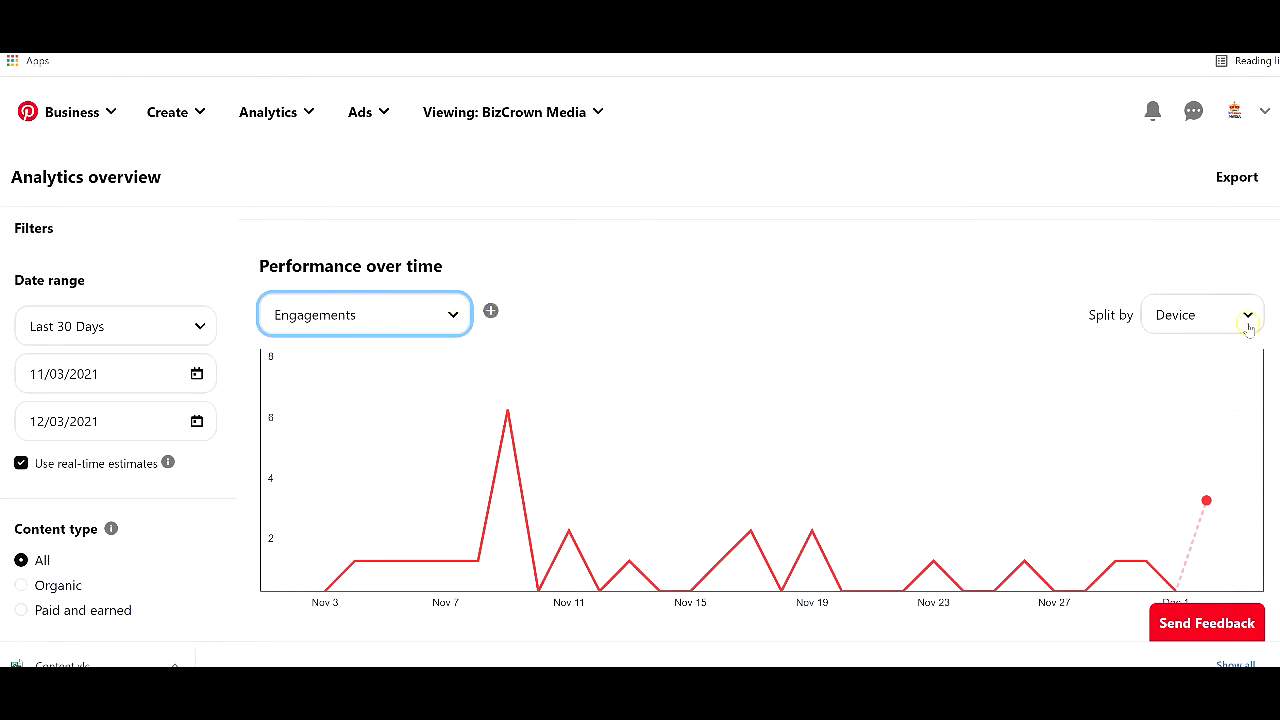
click(490, 311)
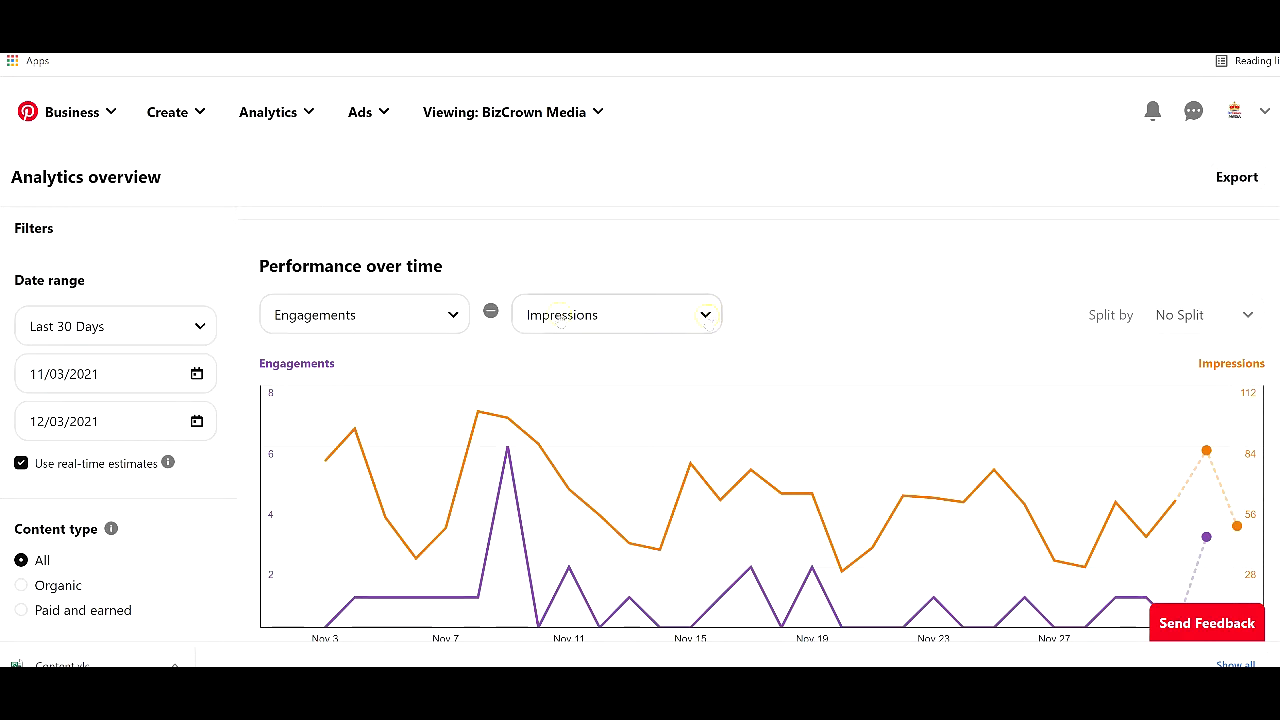
click(490, 311)
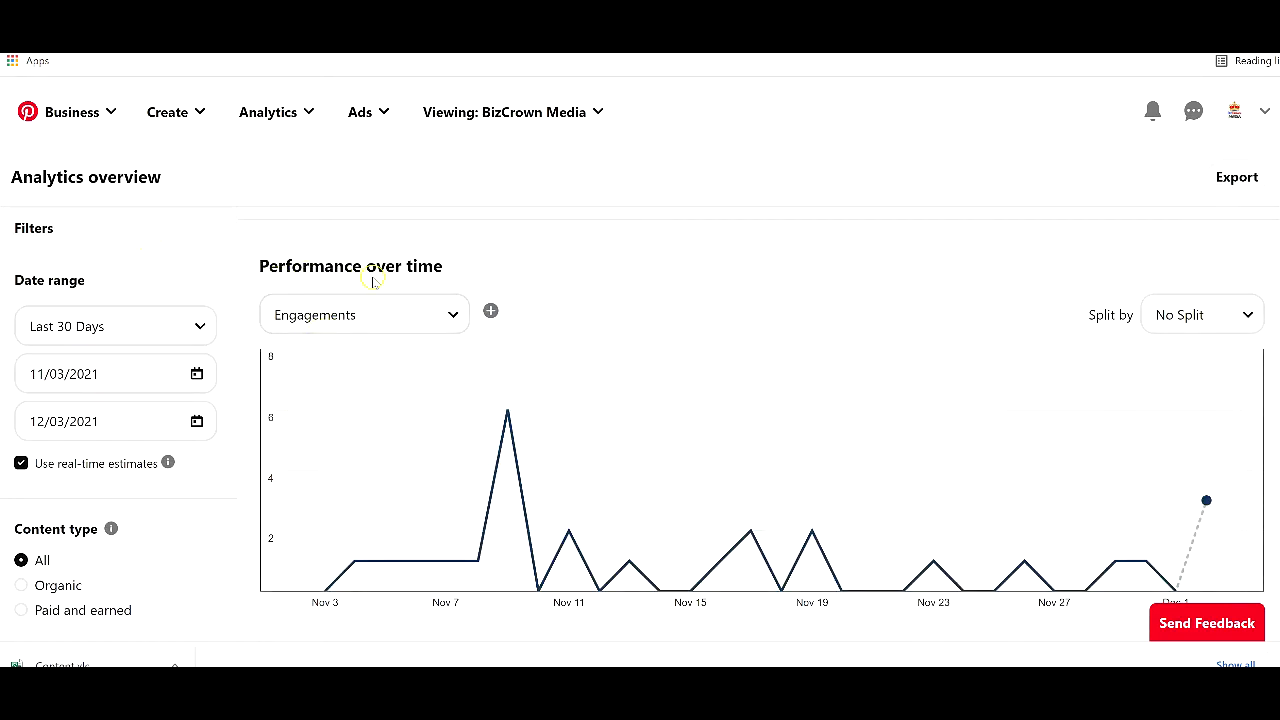
Step: Review the metric choices and the Split by options of the Performance over time chart, leaving it on Engagements with No Split
click(448, 320)
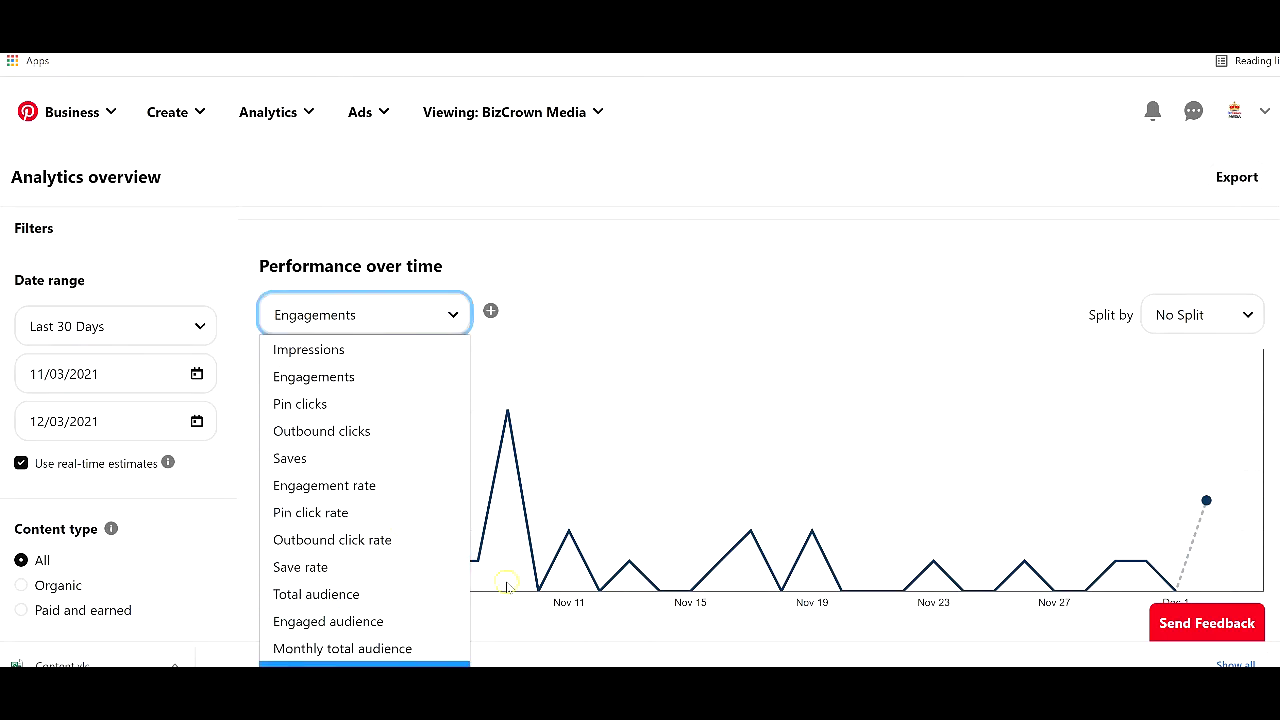
click(1236, 316)
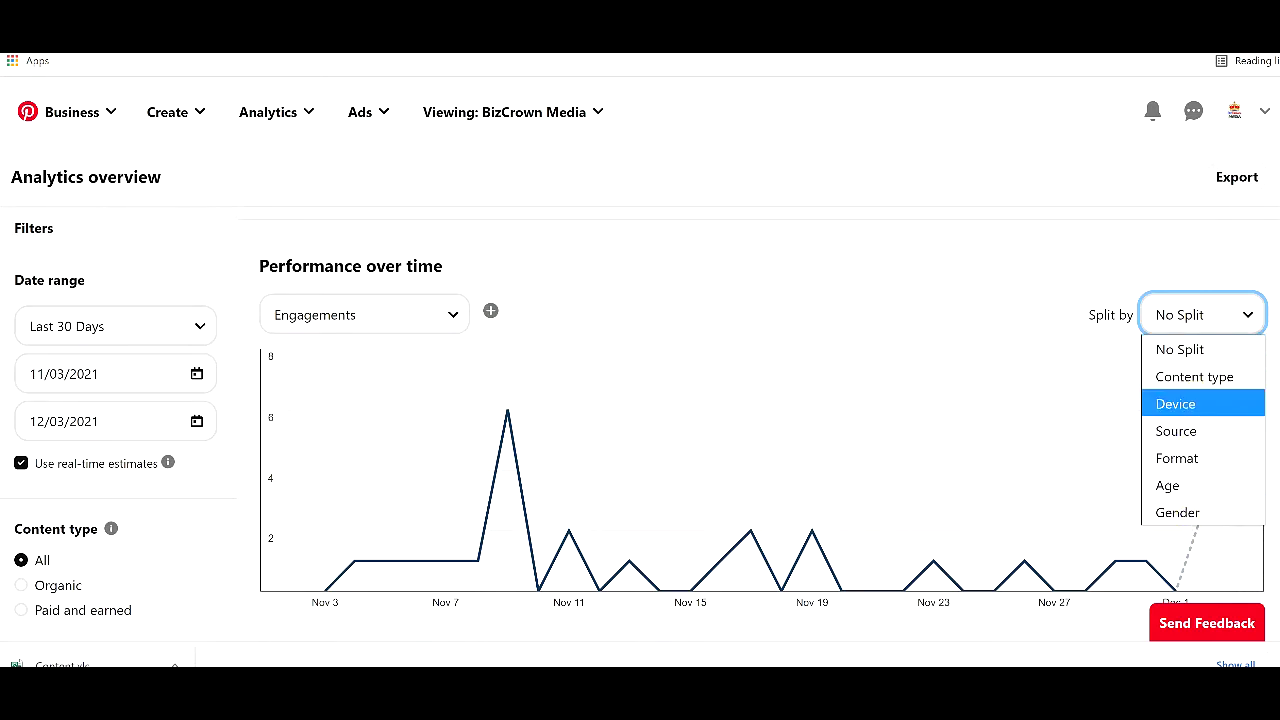
click(1275, 388)
Step: Rank the Top Boards by Engagements, by Pin clicks and by Outbound clicks to compare the boards
scroll(1275, 388, down, 5)
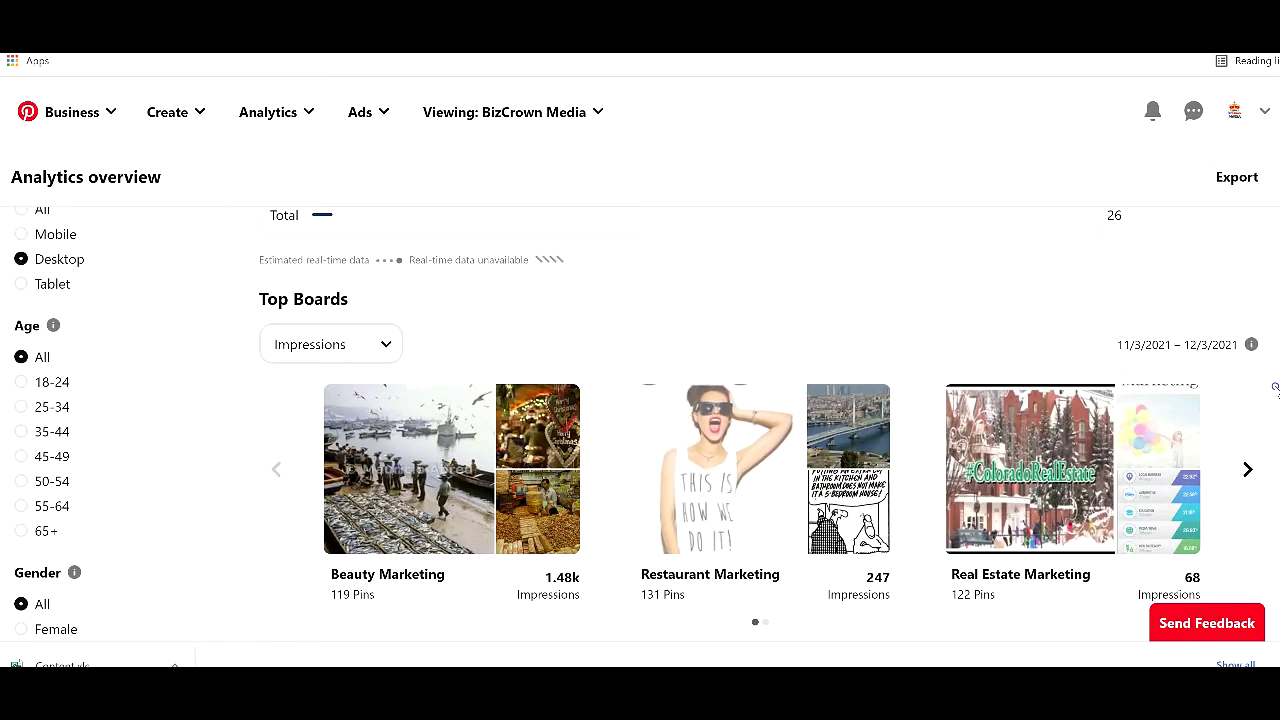
scroll(1270, 372, up, 1)
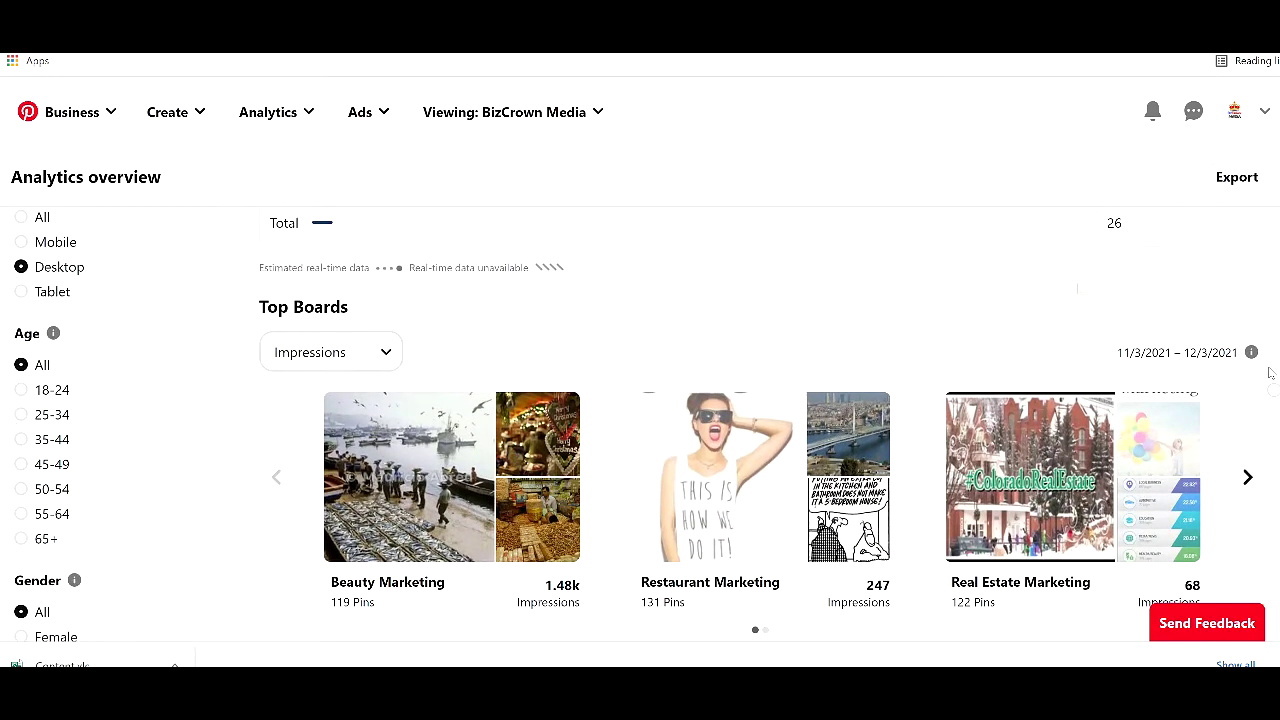
scroll(375, 400, down, 1)
click(373, 272)
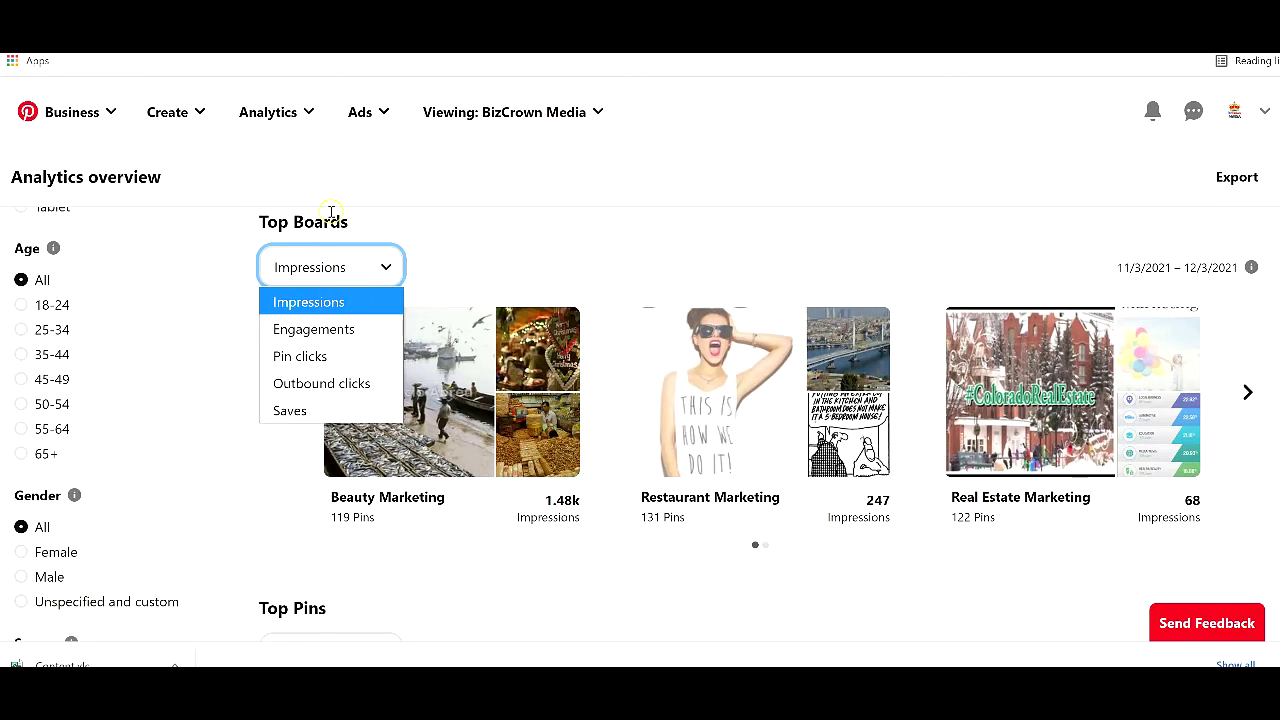
click(312, 329)
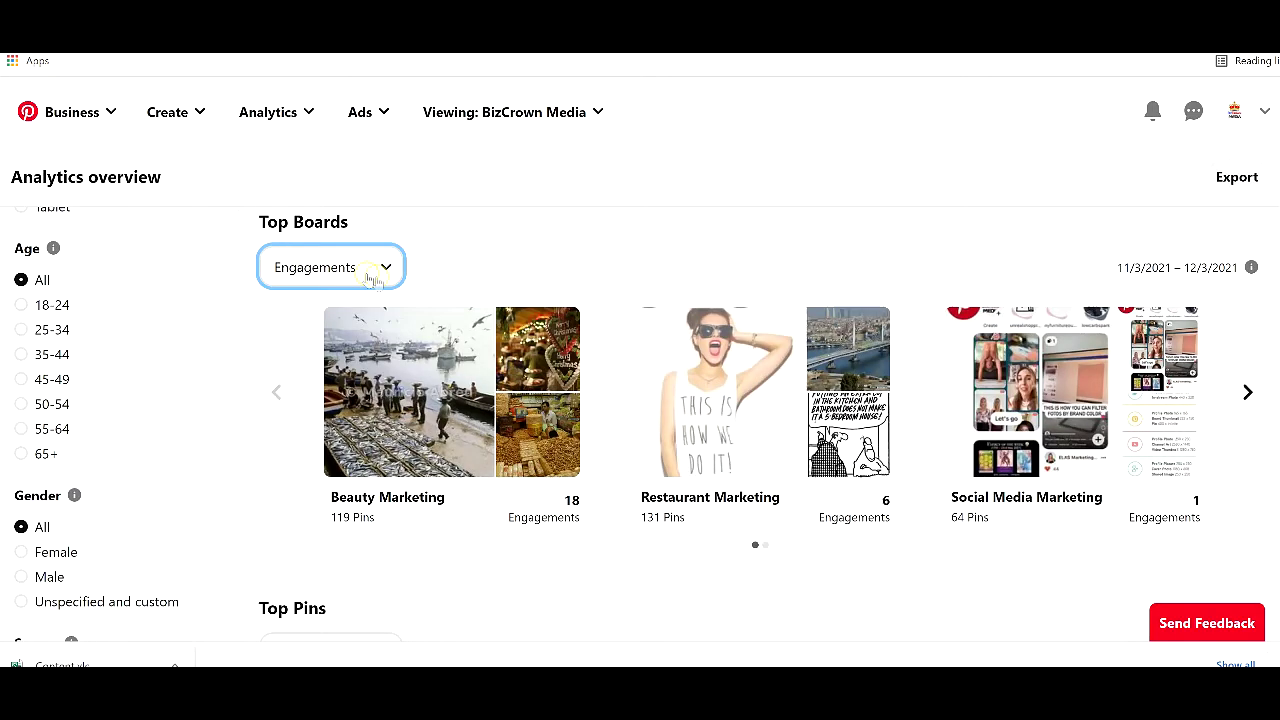
click(370, 274)
click(318, 357)
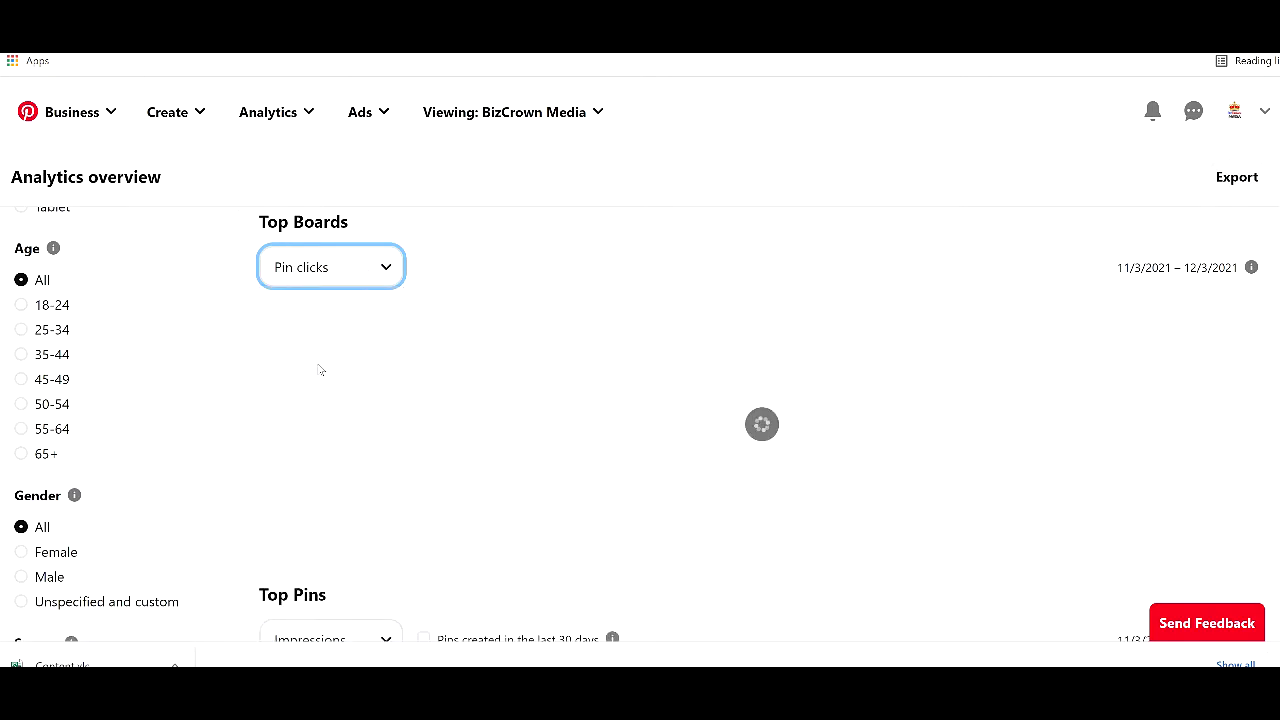
click(350, 267)
click(308, 388)
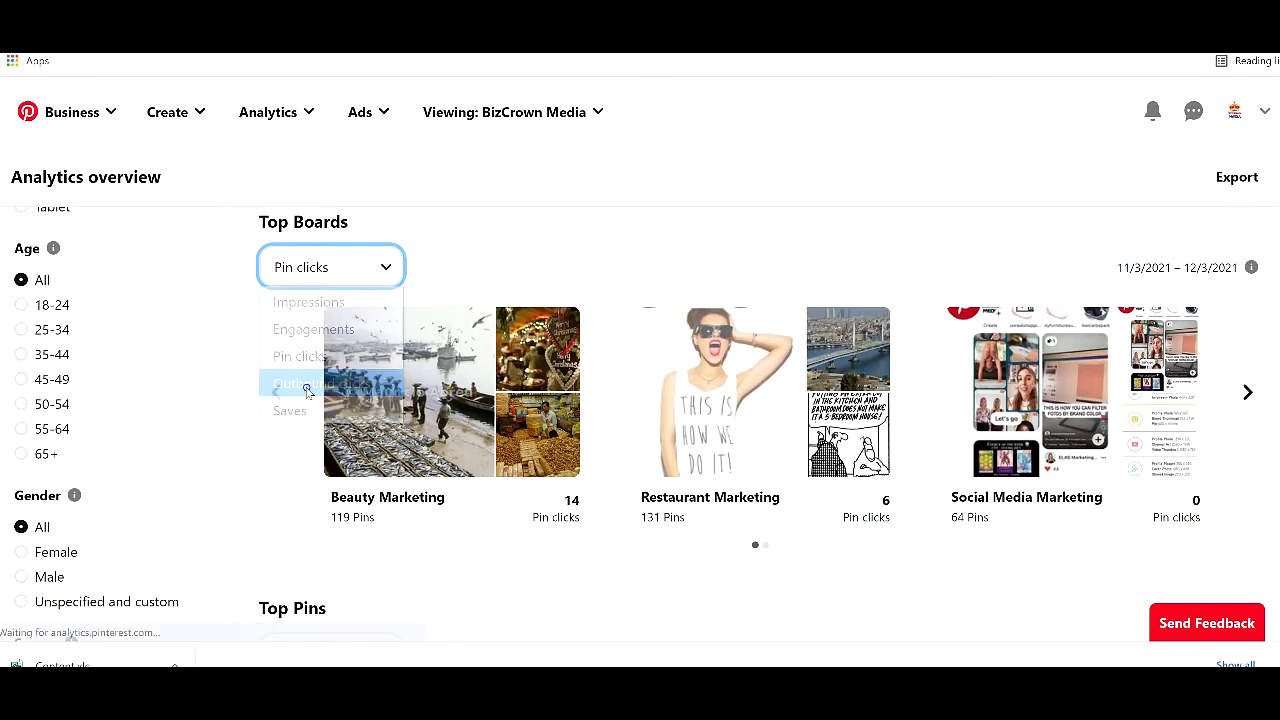
Step: Rank the Top Boards by Saves, and switch the ranking back to Impressions
click(343, 270)
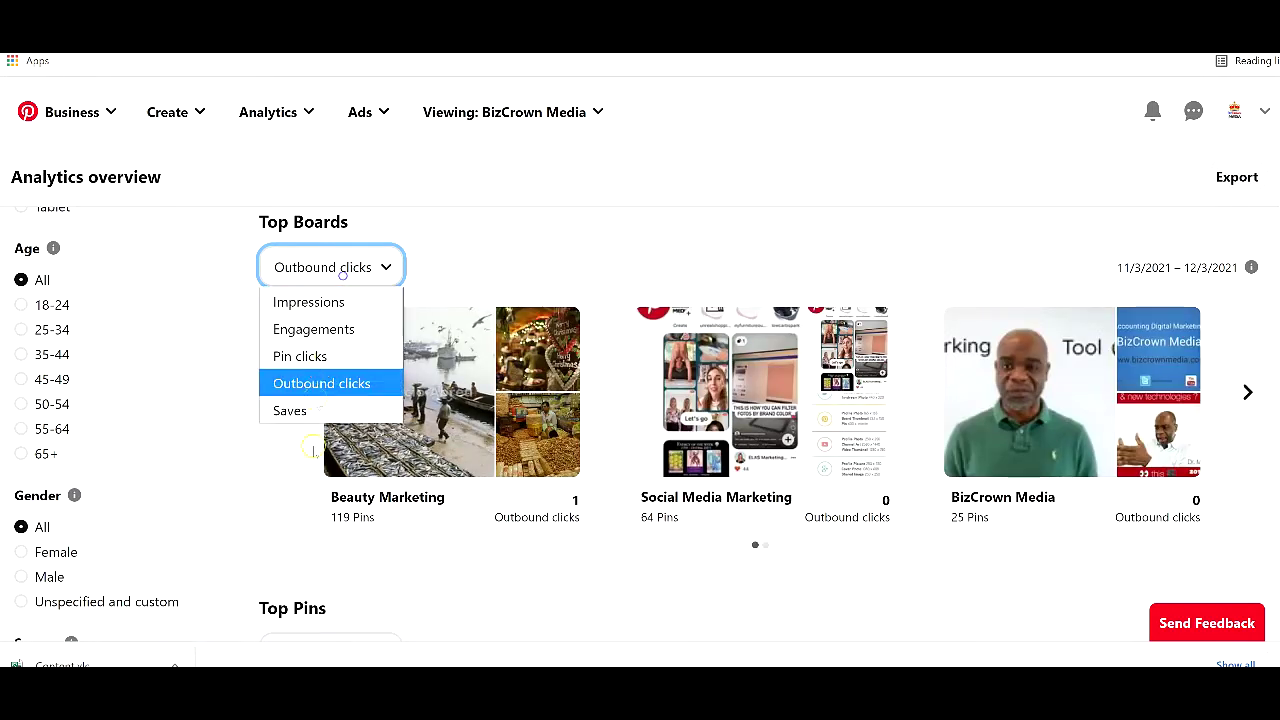
click(292, 410)
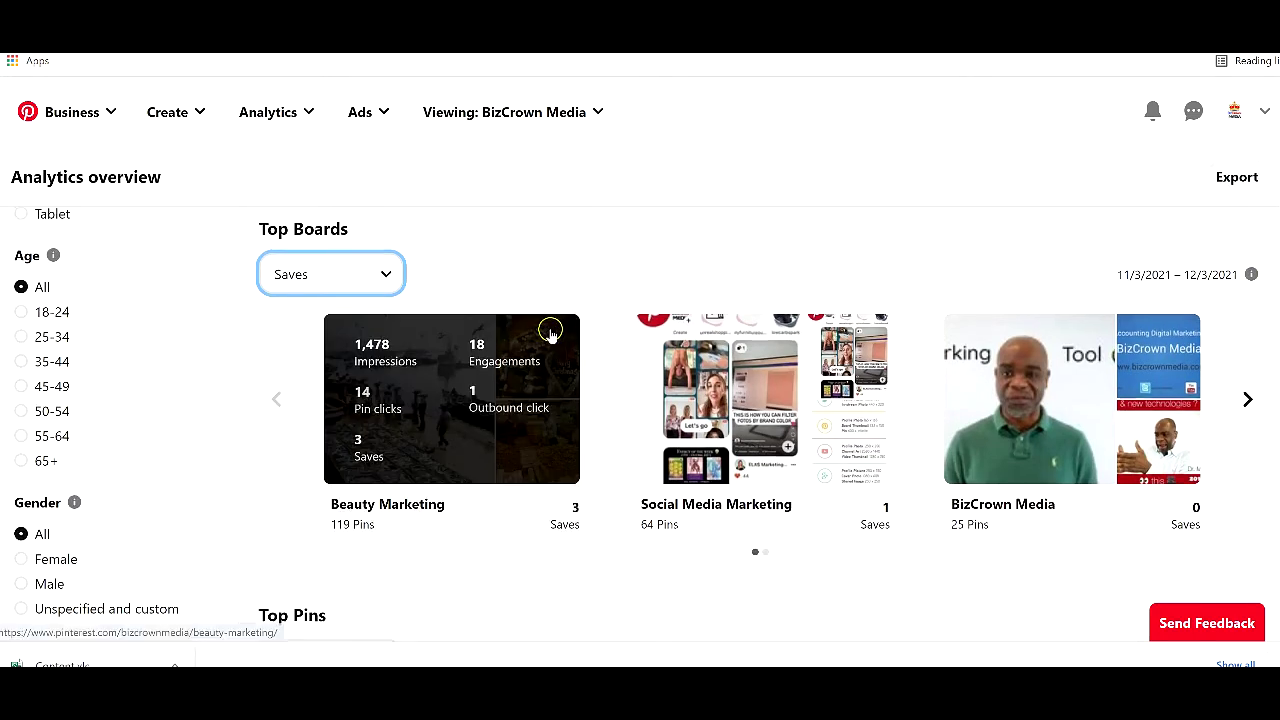
scroll(551, 329, up, 1)
click(349, 353)
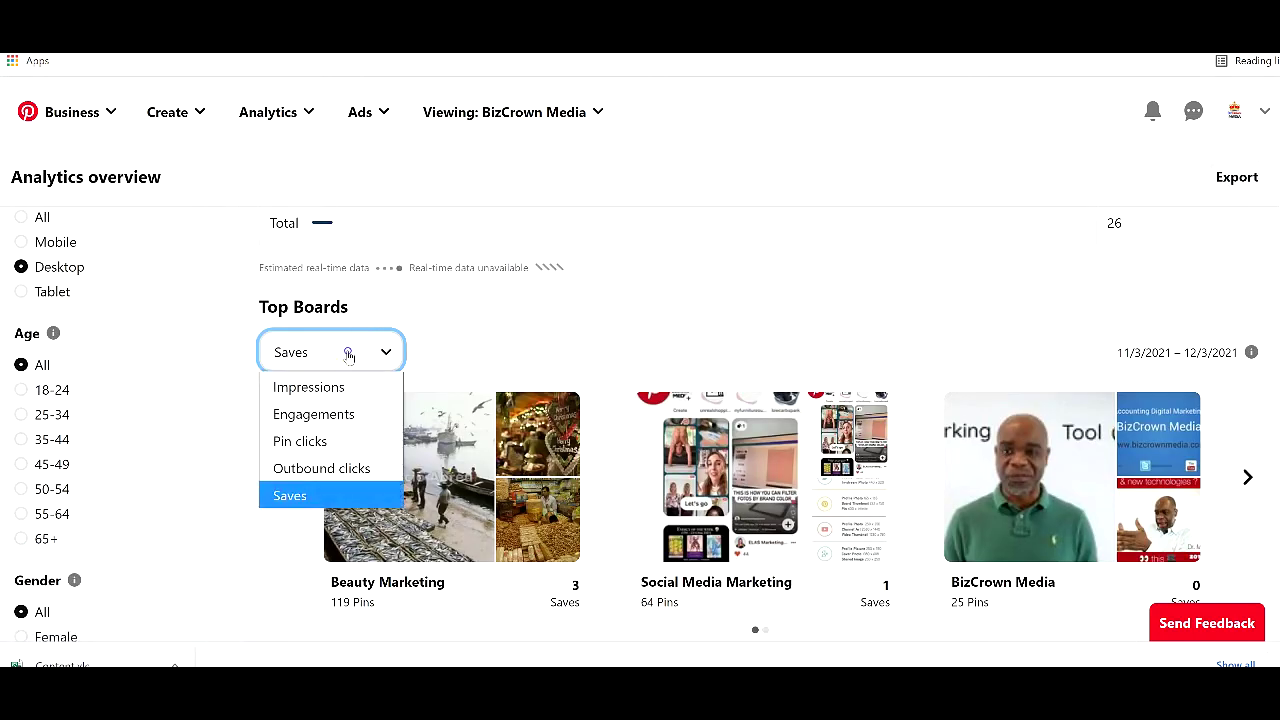
click(309, 387)
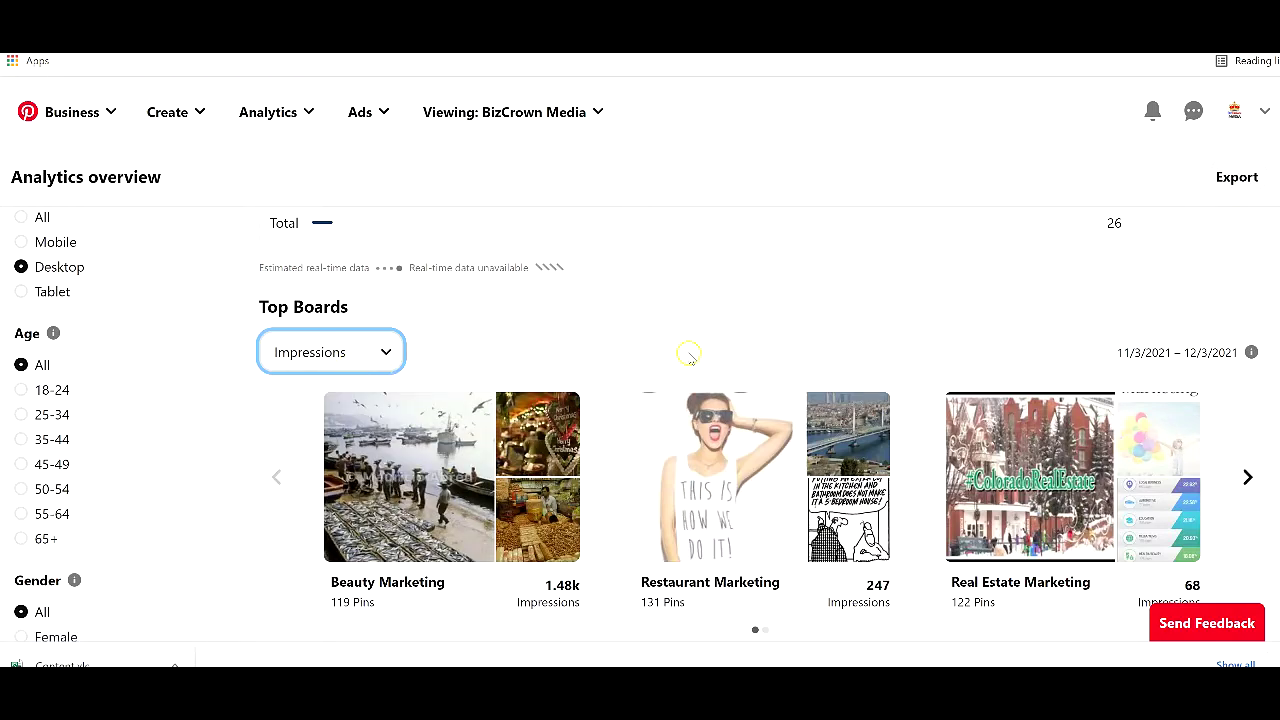
Step: Review the Top Pins metric choices, filter the pins to the Product format, and set Format back to All
scroll(690, 357, down, 3)
scroll(705, 360, down, 1)
scroll(692, 341, down, 1)
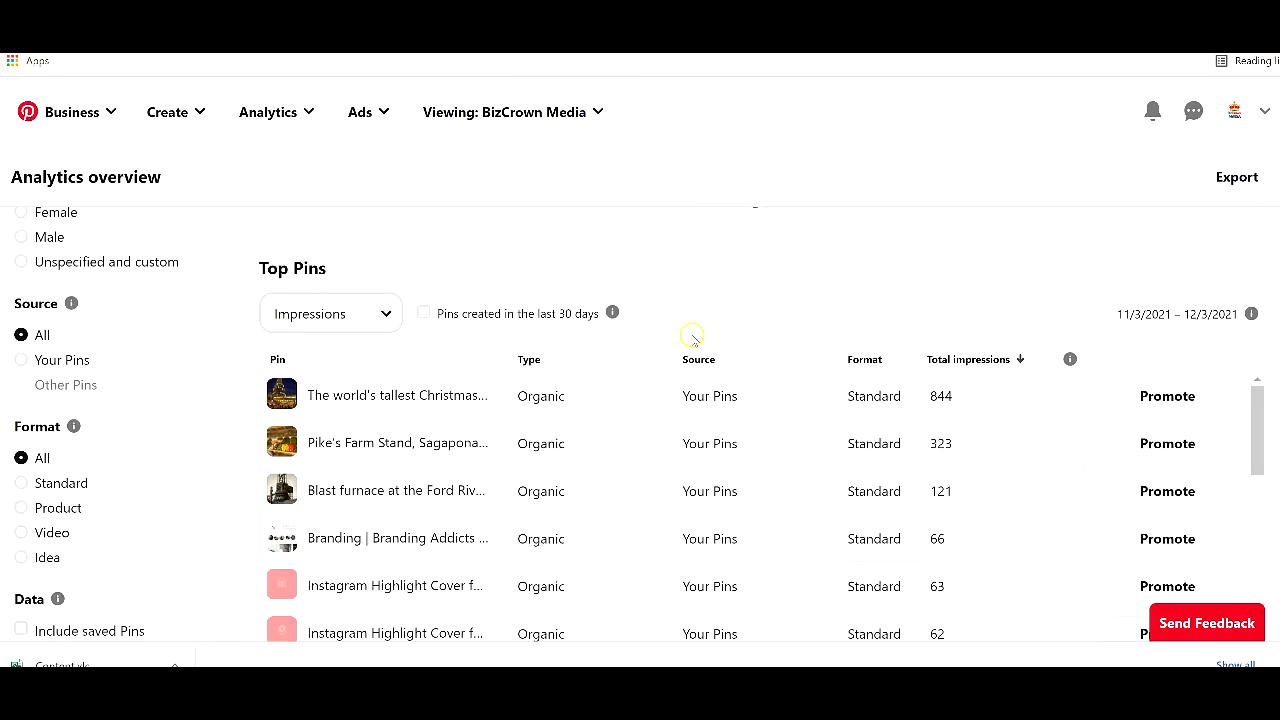
click(362, 315)
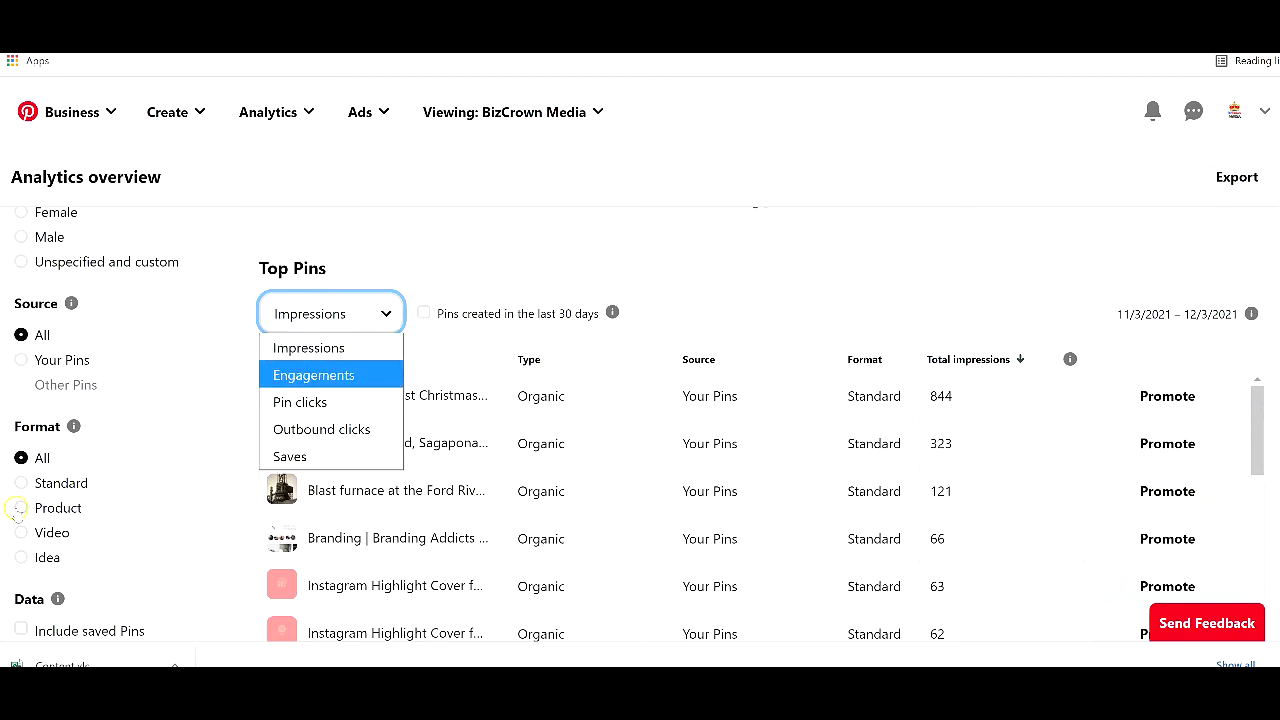
click(20, 508)
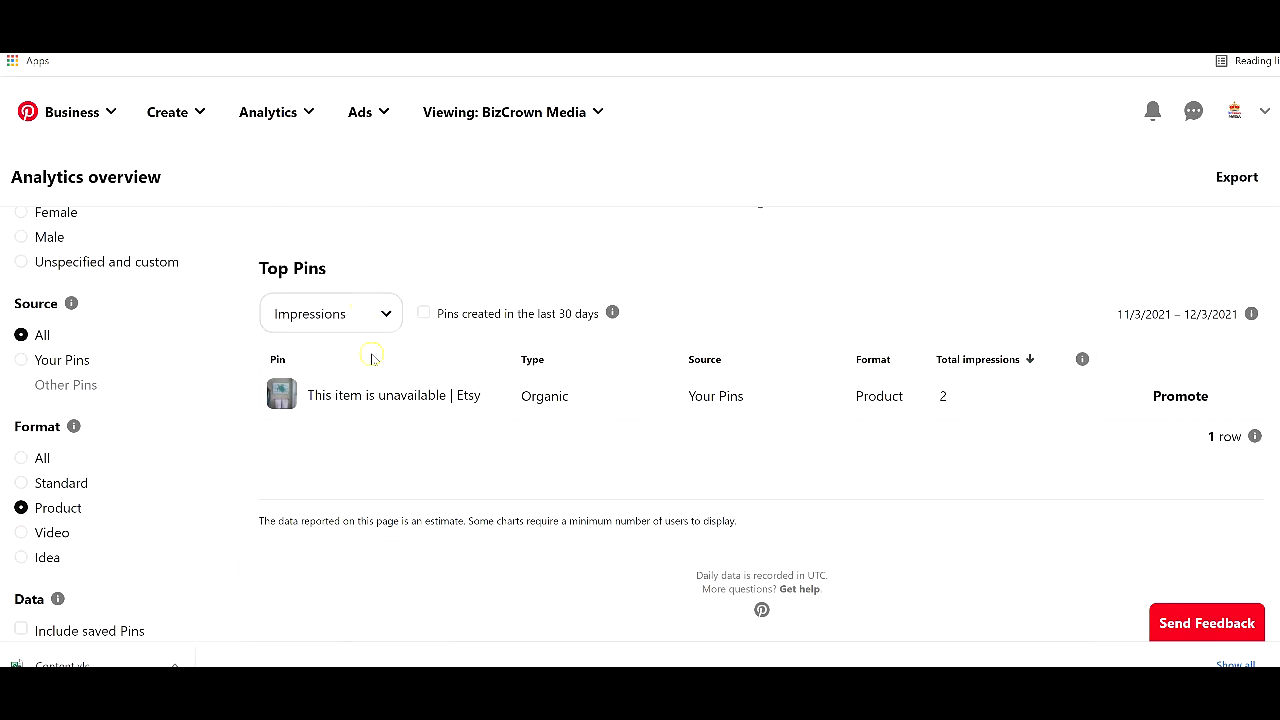
click(21, 459)
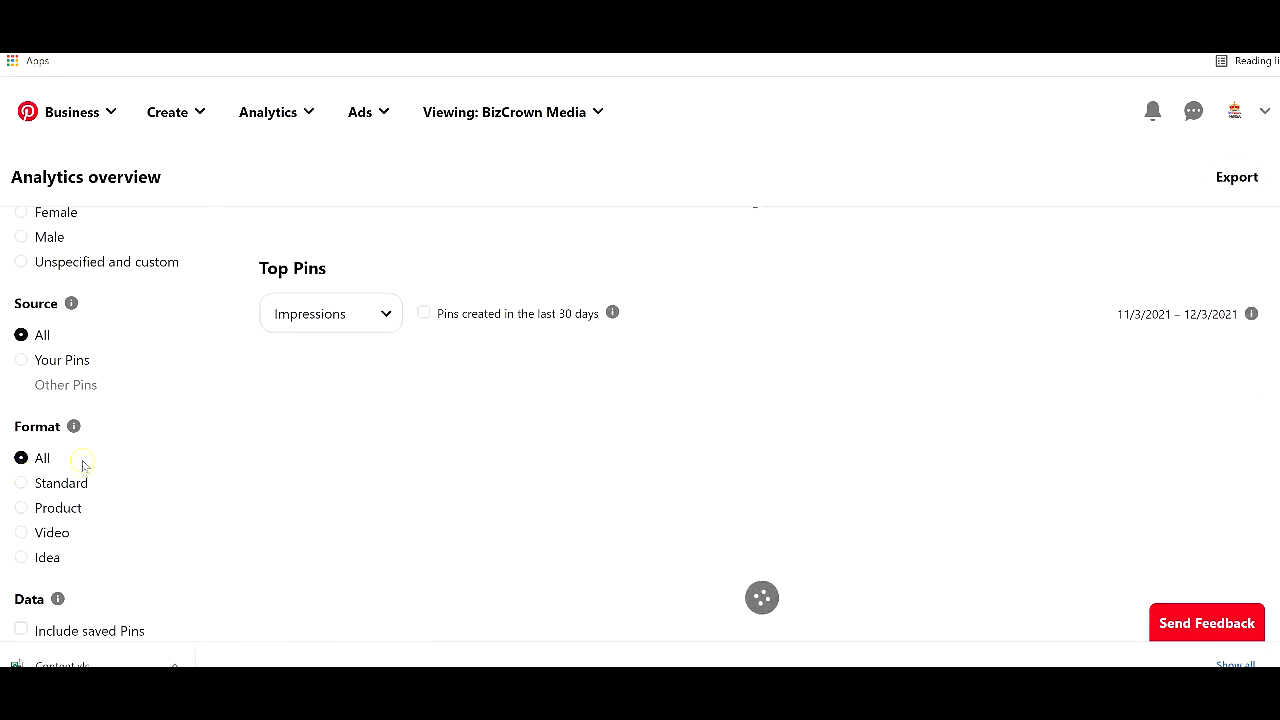
Step: Filter the analytics to the Female gender and the 25-34 age group, and review the overview metrics, Performance over time chart and Top Pins
scroll(84, 465, up, 2)
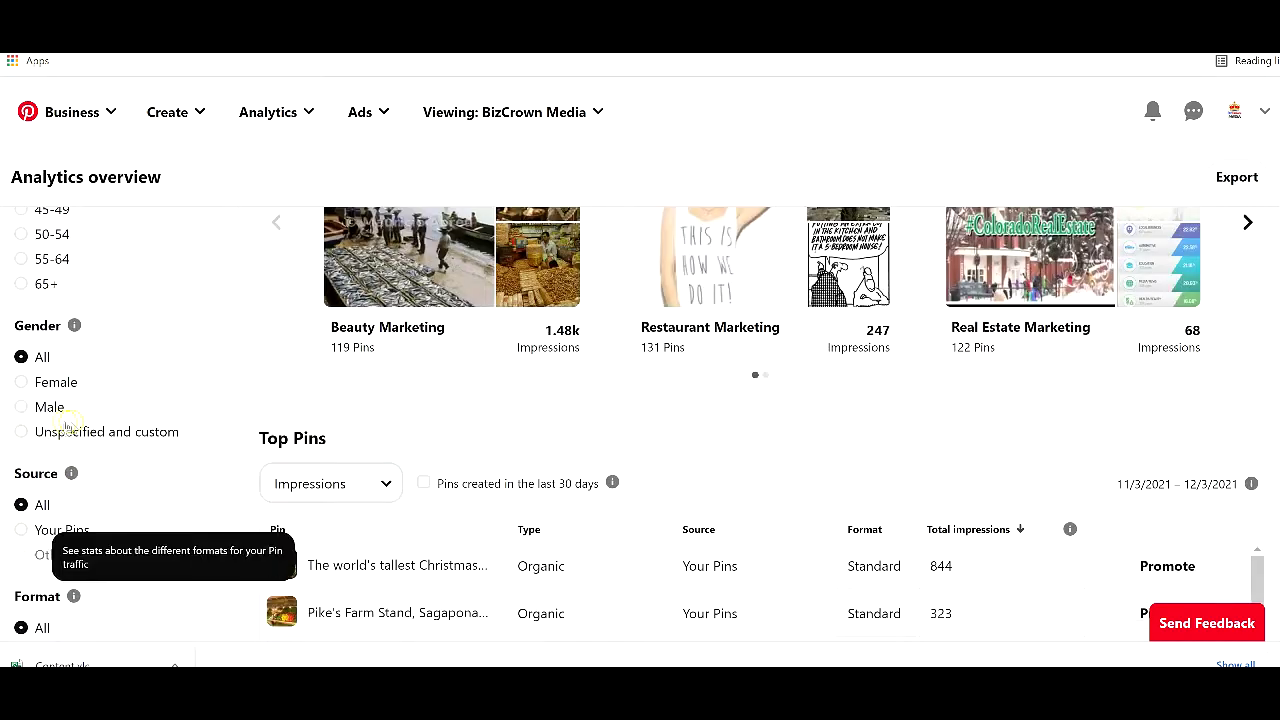
click(21, 386)
scroll(40, 410, up, 3)
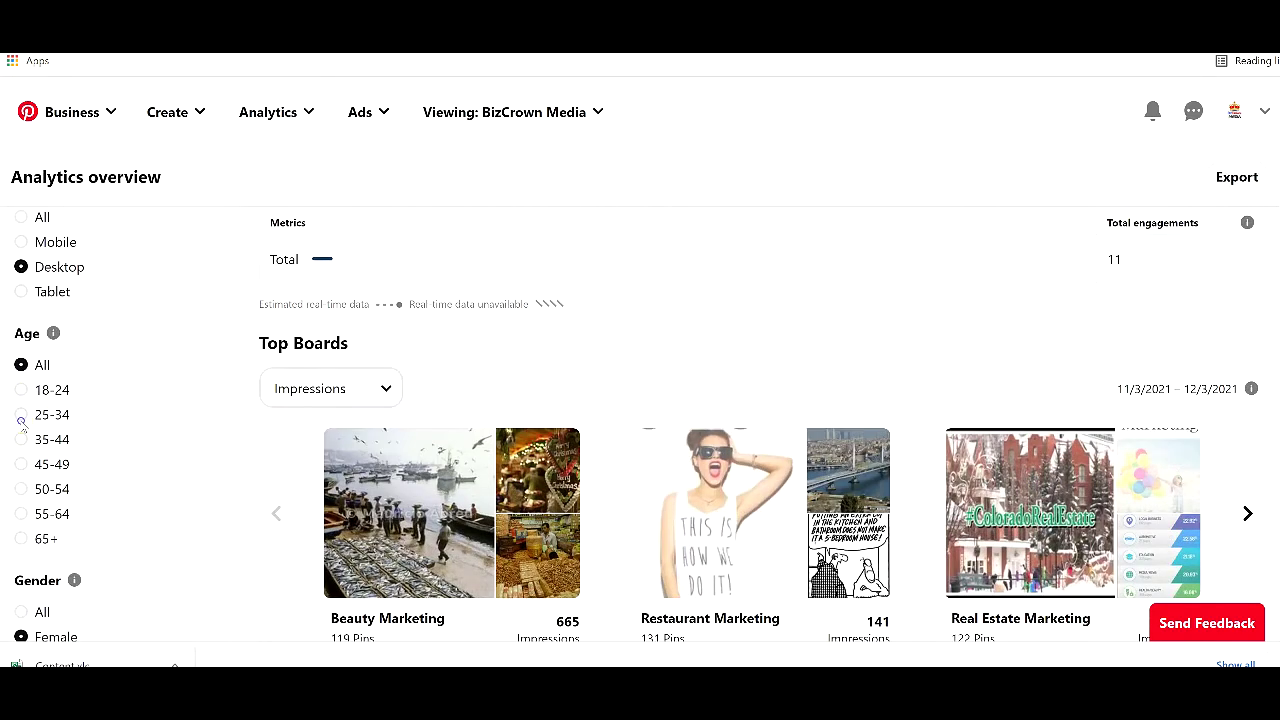
click(22, 416)
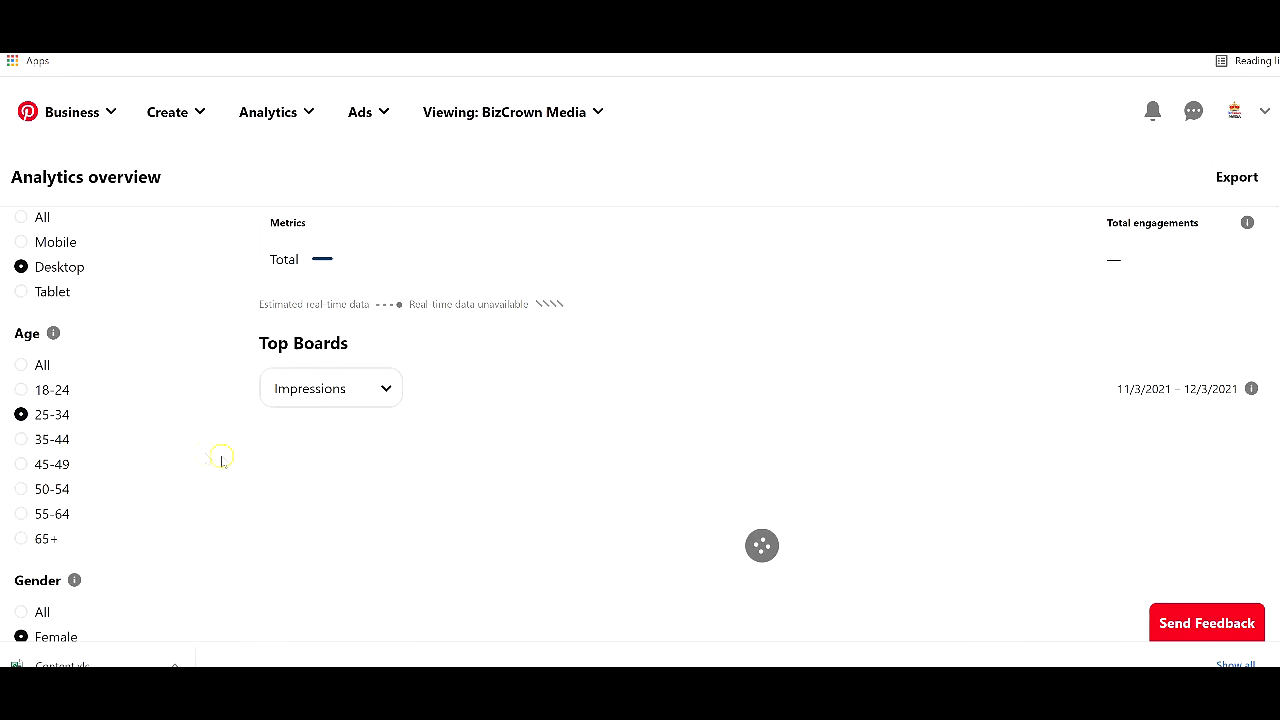
scroll(457, 466, up, 6)
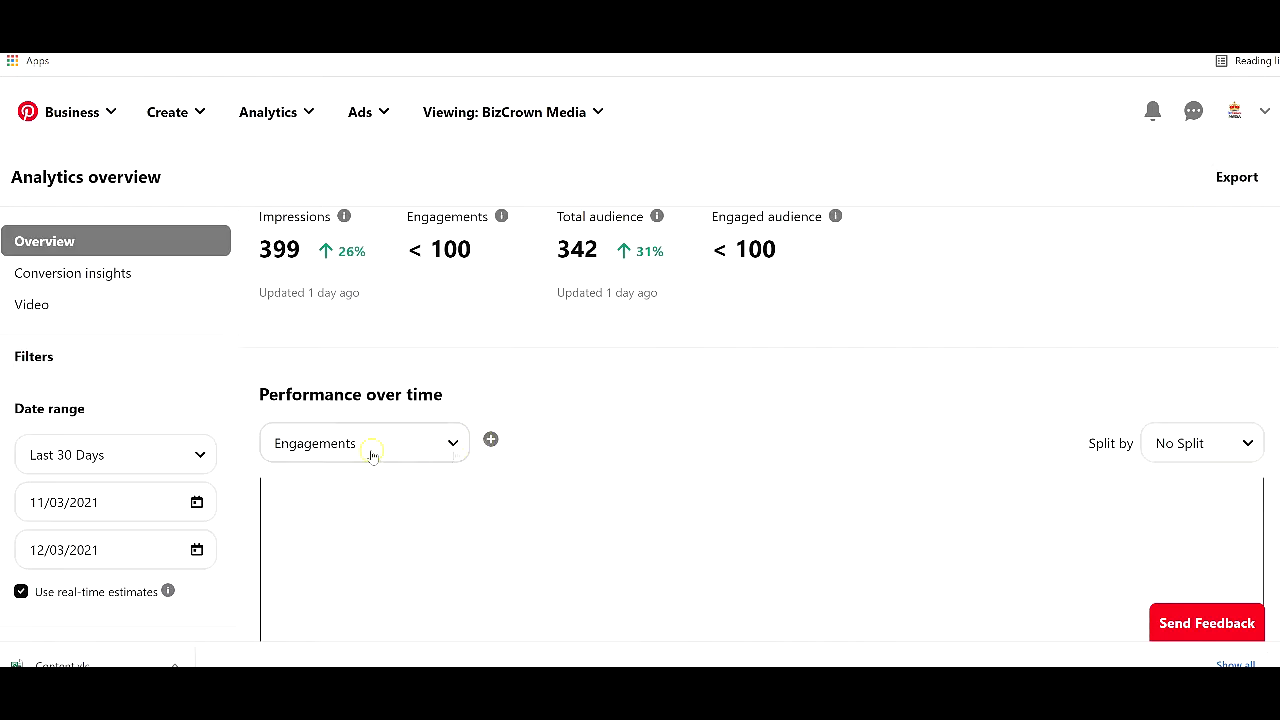
scroll(362, 362, up, 1)
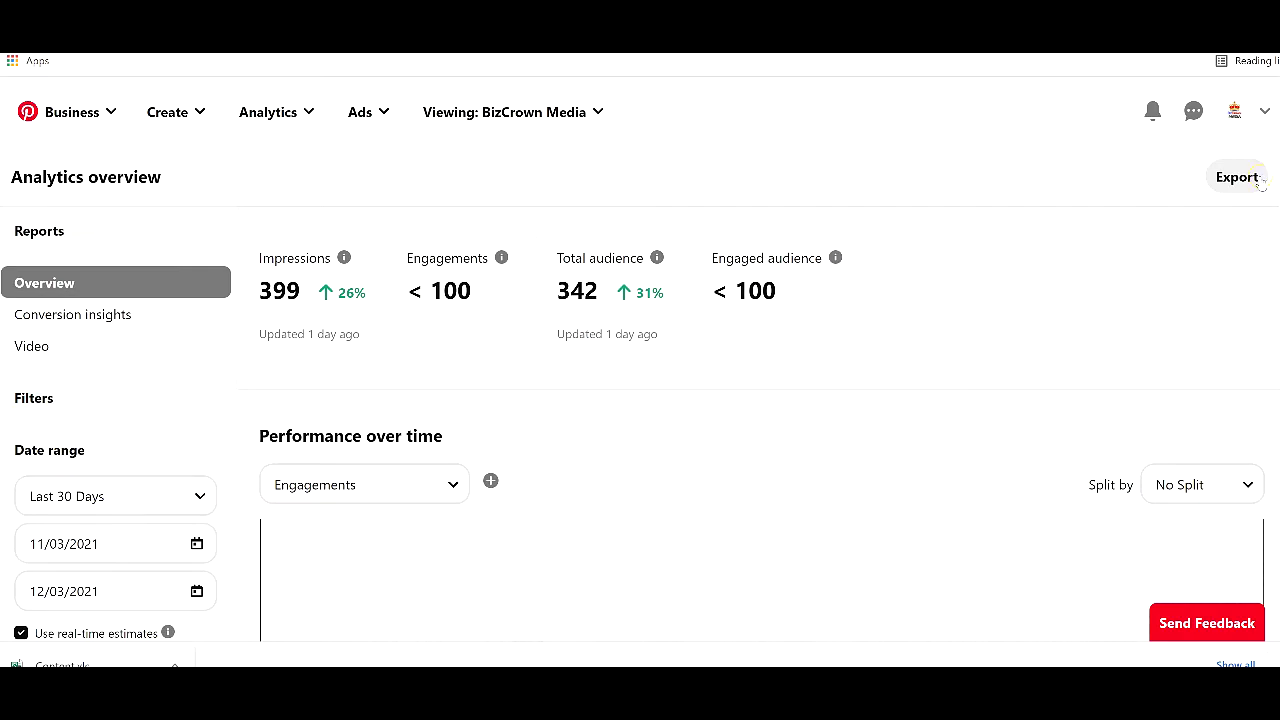
scroll(1052, 346, down, 5)
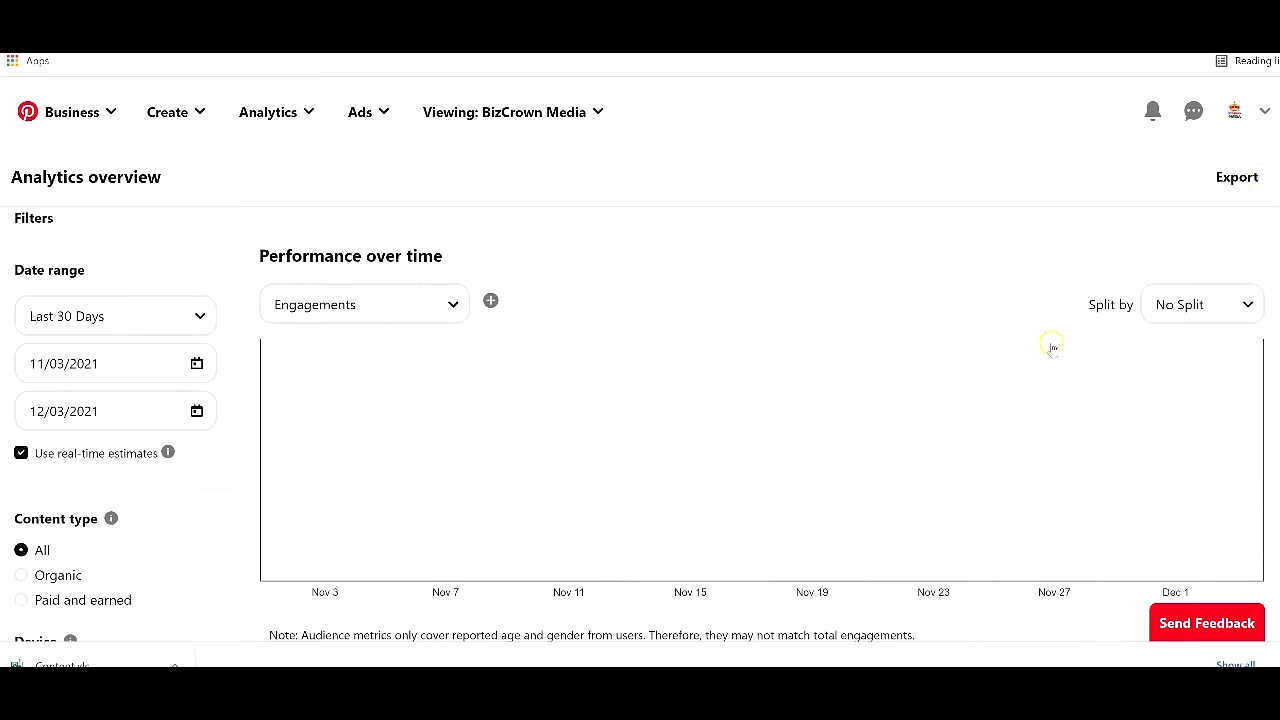
scroll(1045, 354, down, 10)
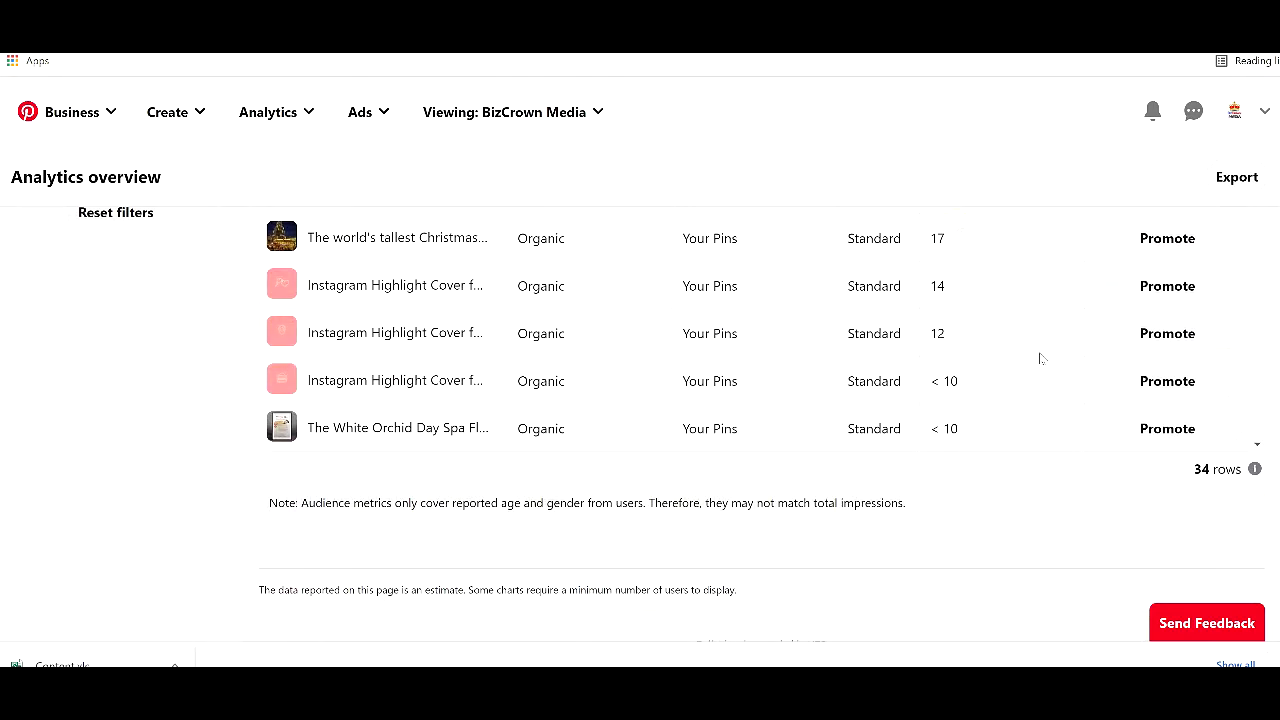
scroll(943, 415, up, 10)
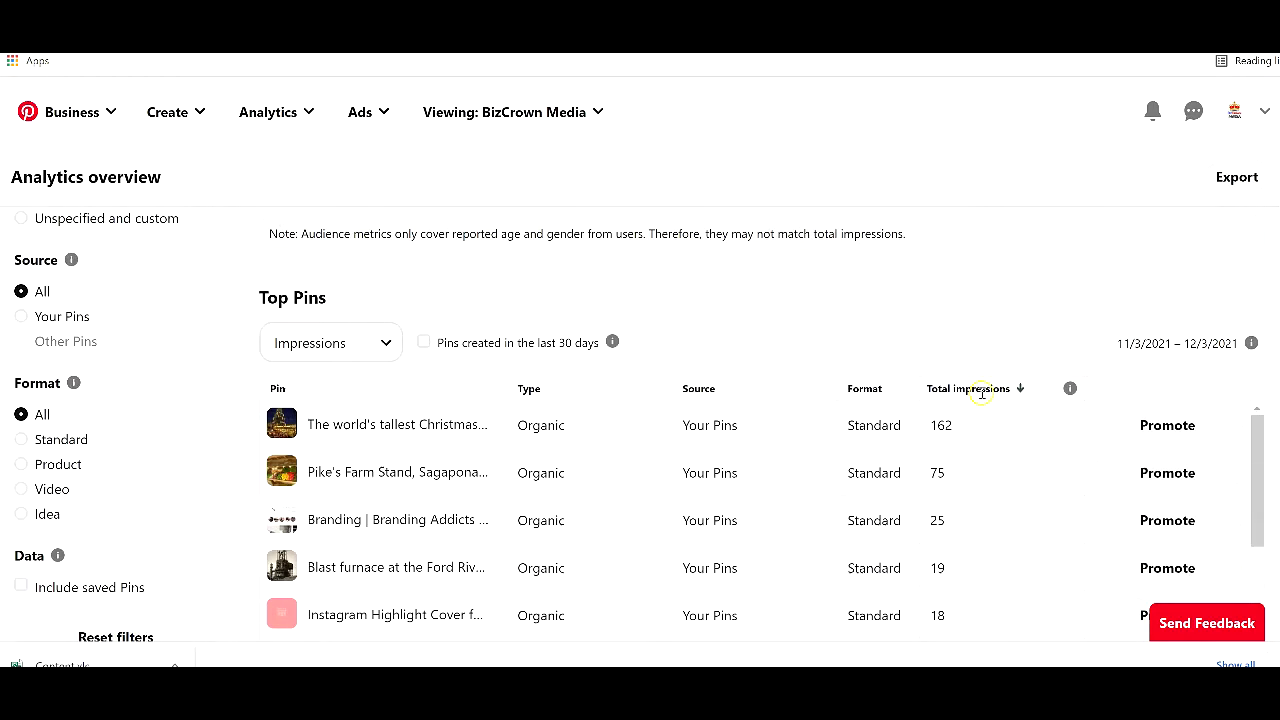
scroll(979, 388, up, 2)
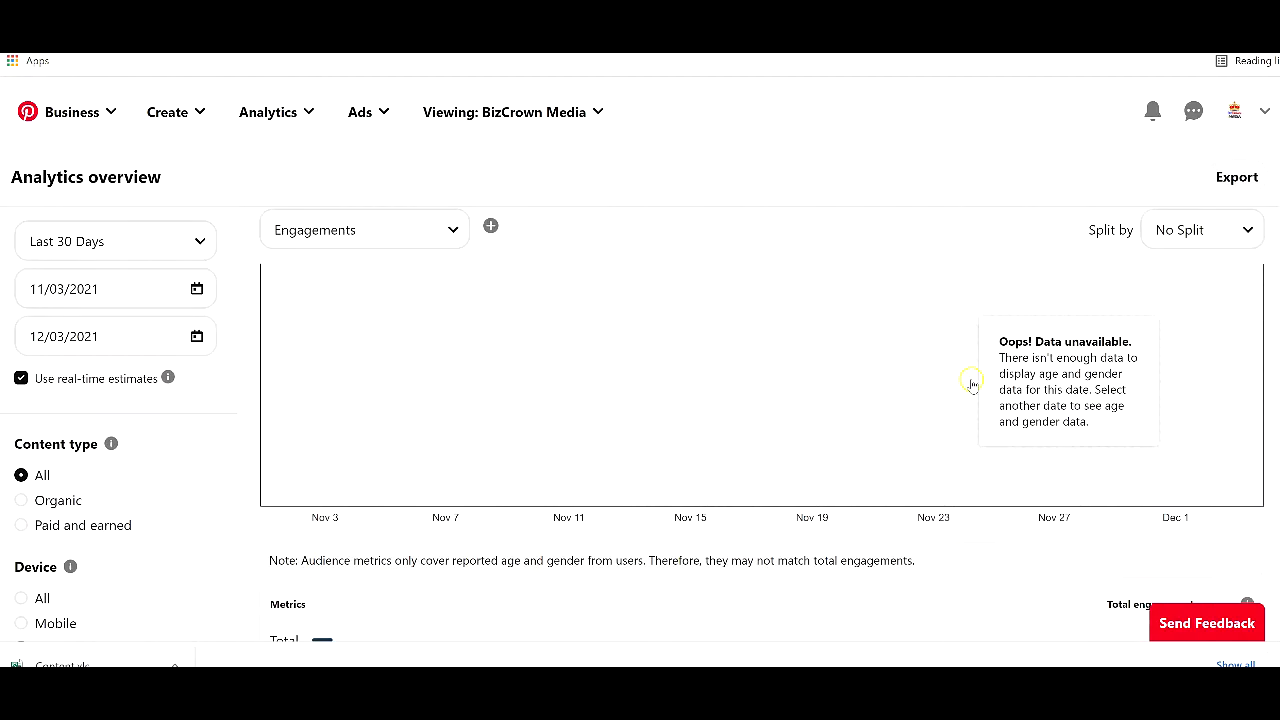
scroll(14, 394, up, 3)
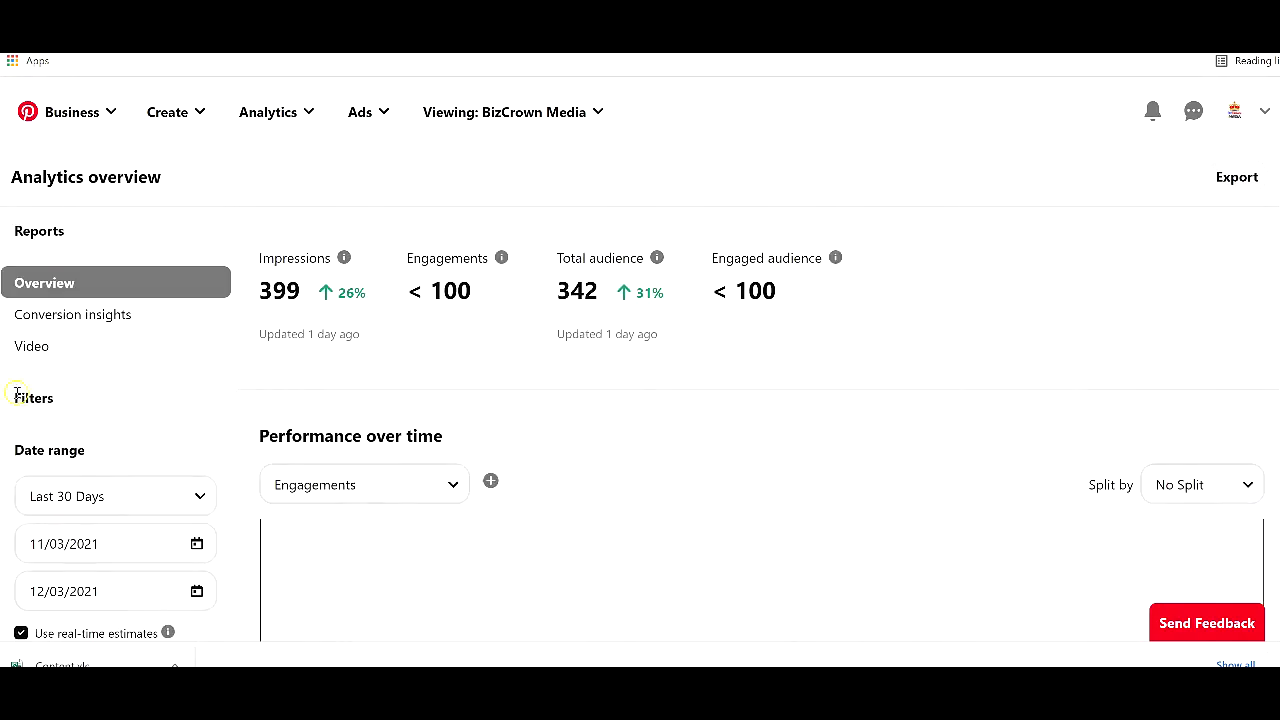
Step: Reset all filters and review the unfiltered Top Pins, Top Boards, Performance over time chart and overview metrics
scroll(150, 355, down, 15)
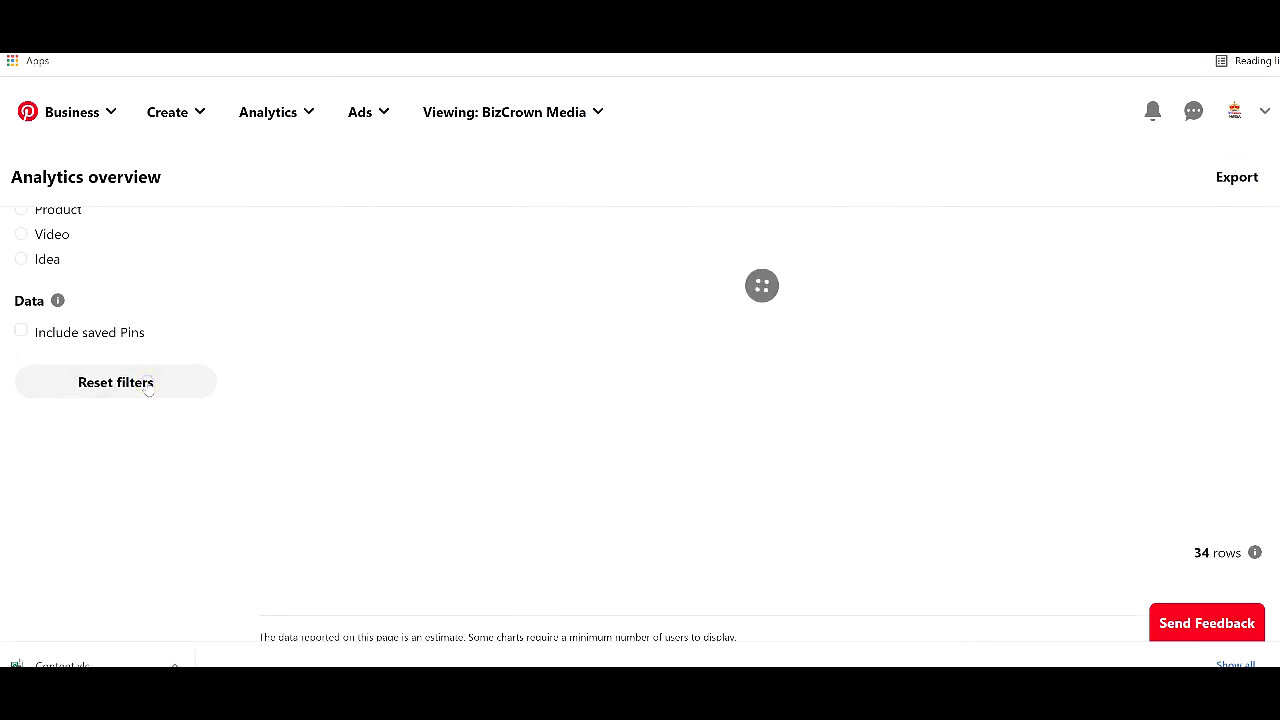
scroll(549, 371, up, 15)
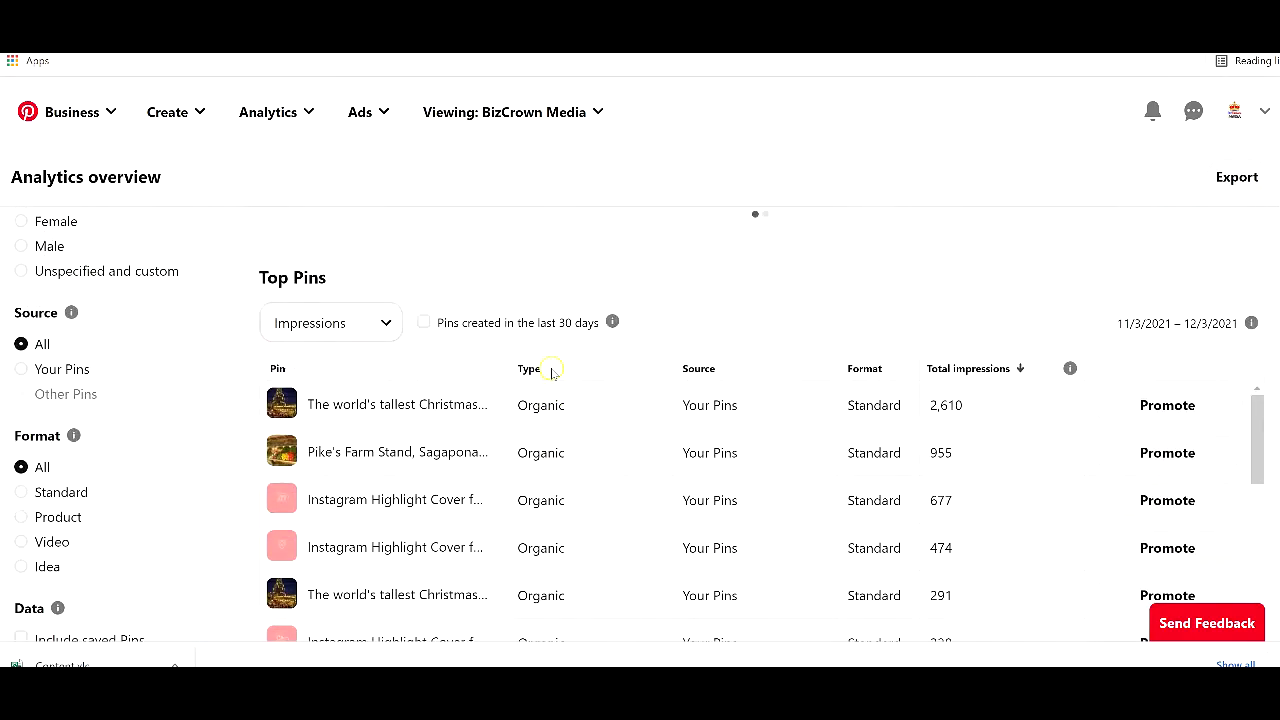
scroll(845, 395, down, 15)
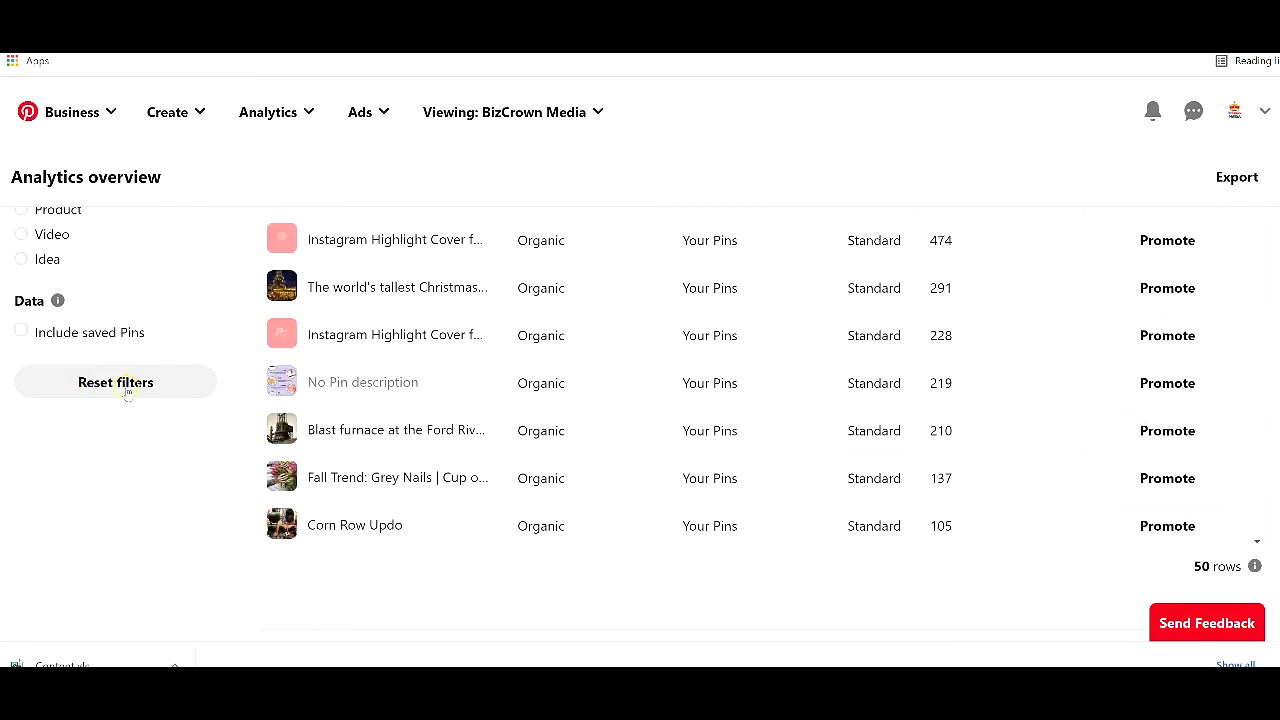
scroll(727, 388, up, 10)
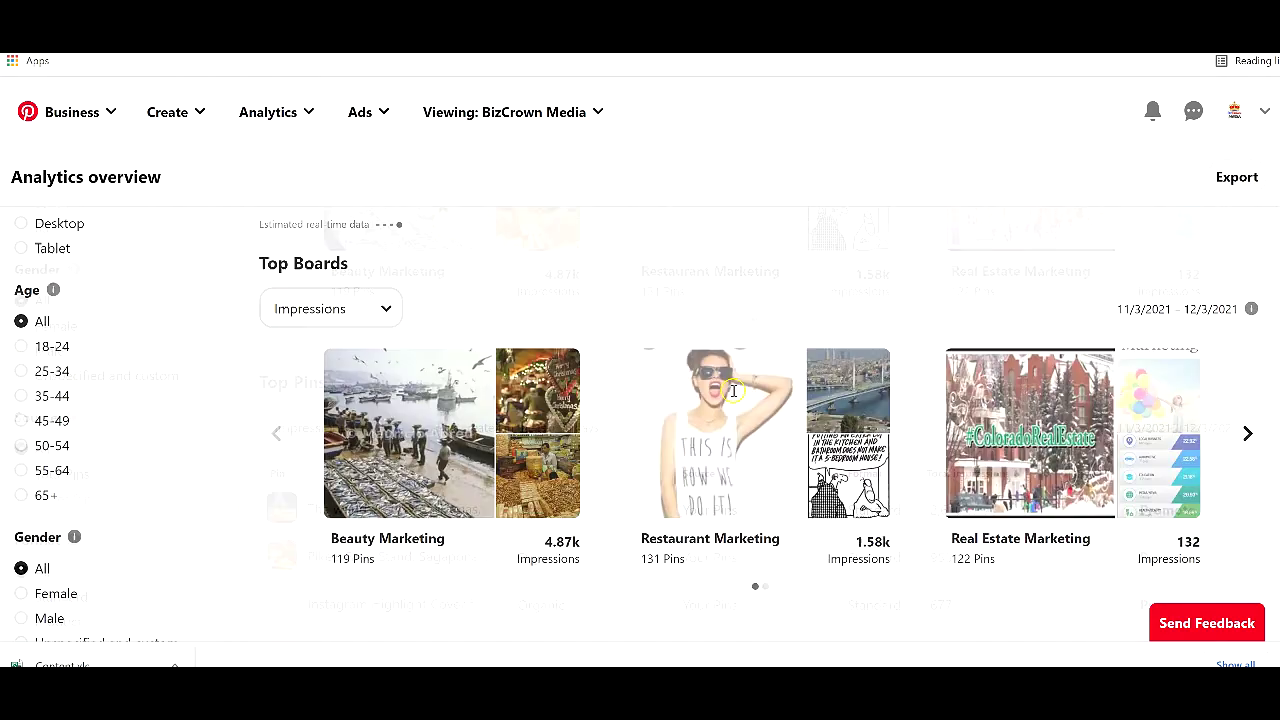
scroll(855, 396, up, 3)
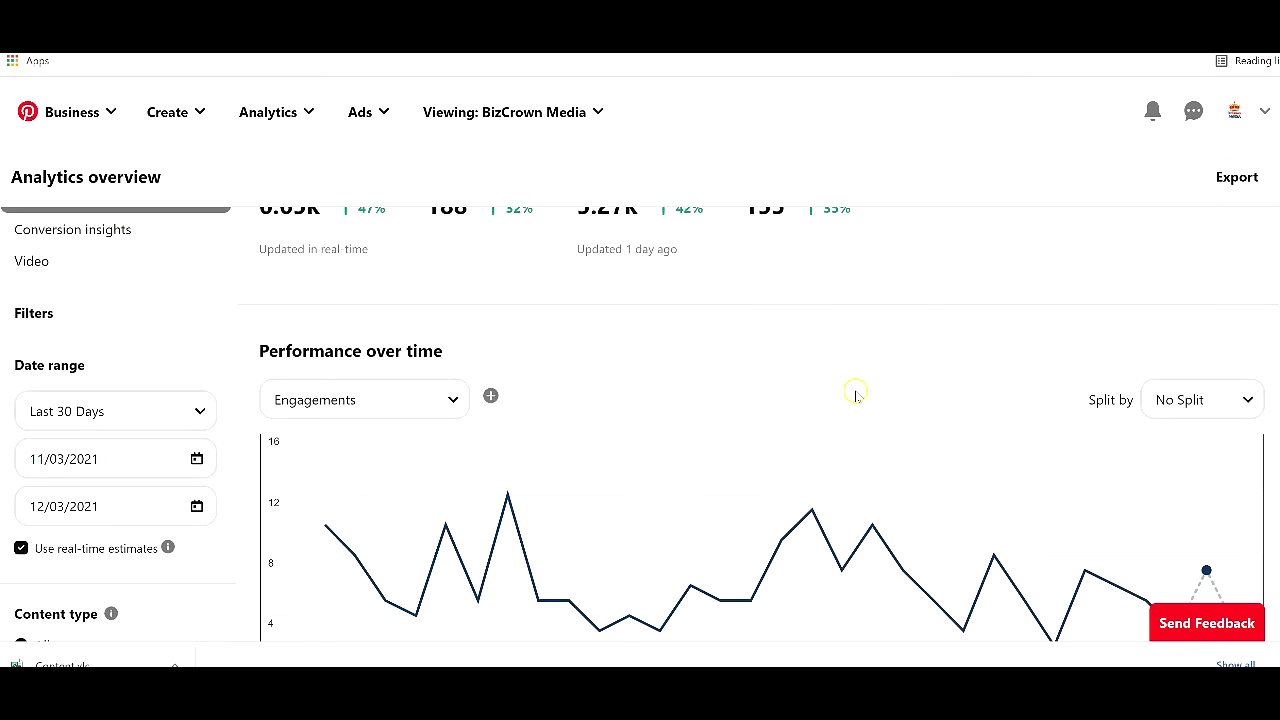
scroll(855, 396, up, 1)
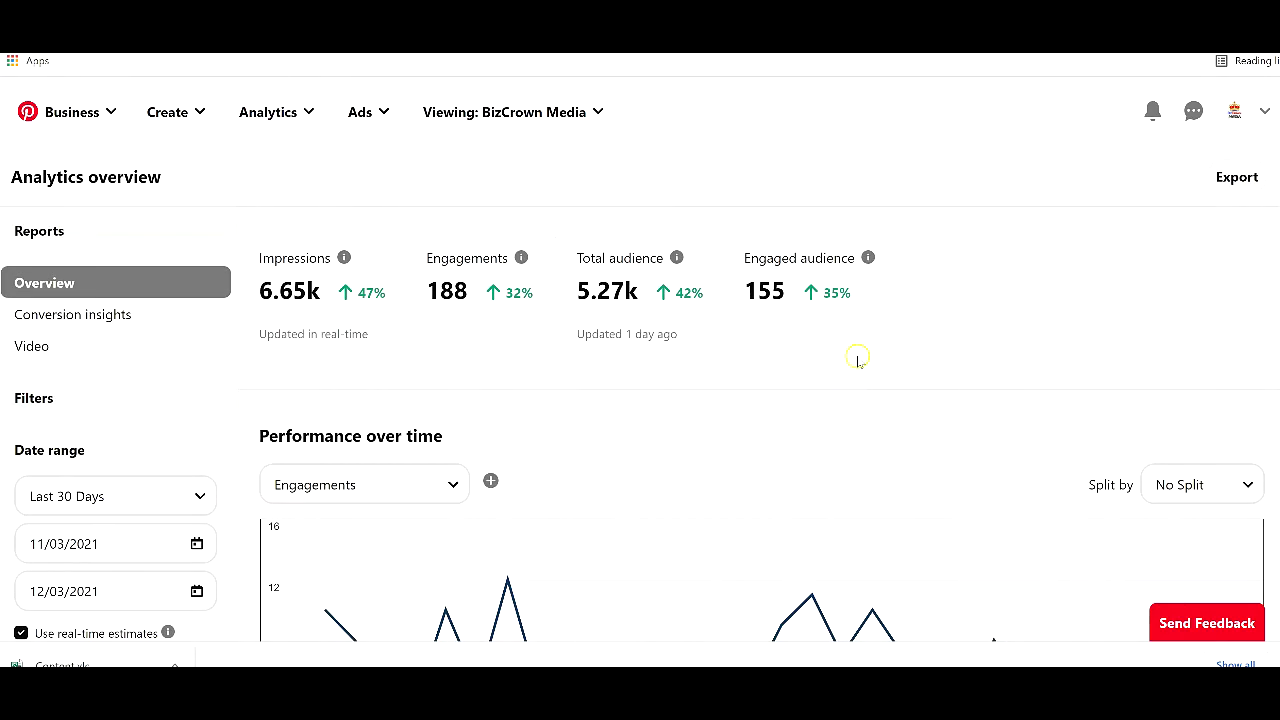